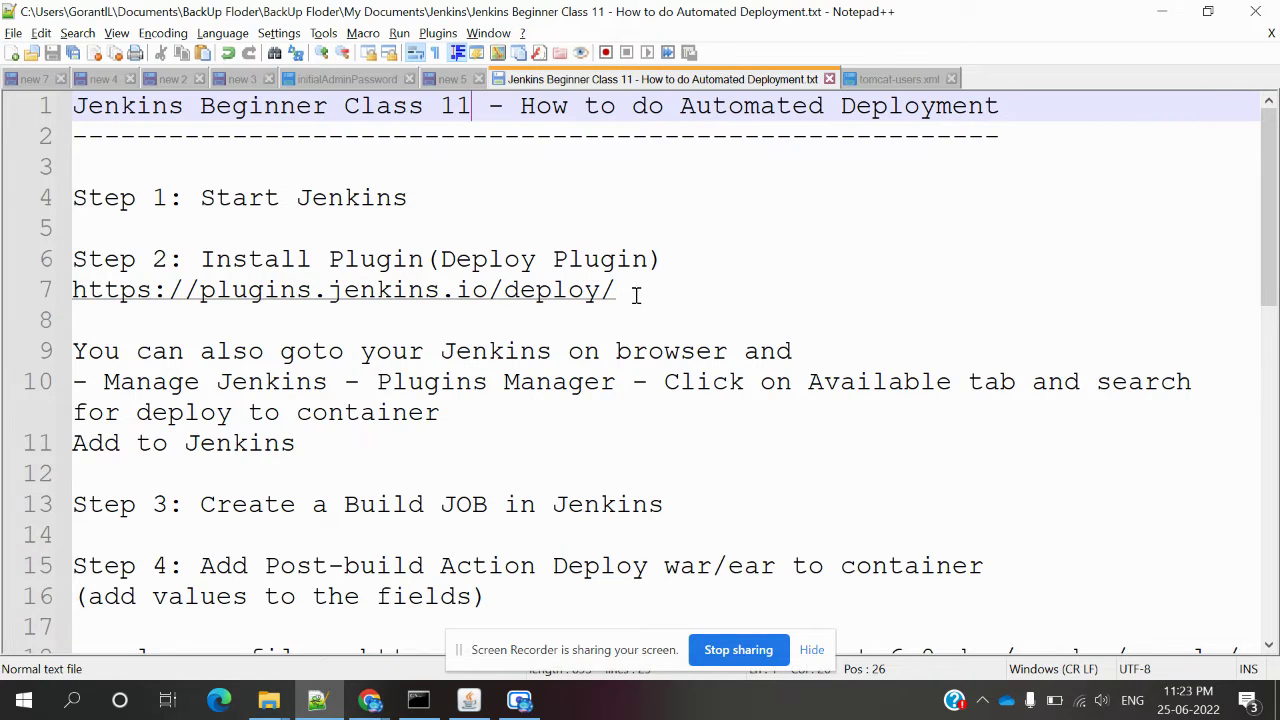
Select the Deploy Plugin URL plugins.jenkins.io/deploy/ on line 7 of the deployment notes.
{"action": "left_click_drag", "start_coordinate": [638, 292], "coordinate": [63, 292]}
{"action": "key", "text": "ctrl+c"}
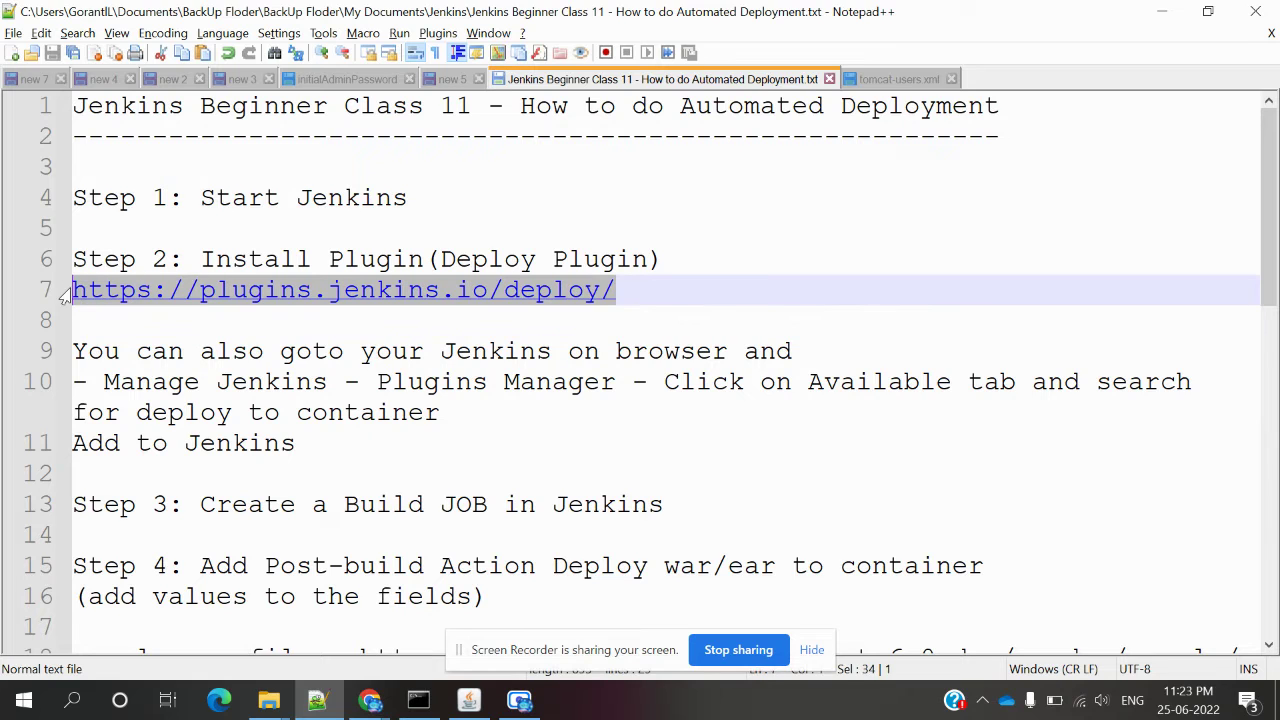
{"action": "left_click", "coordinate": [369, 700]}
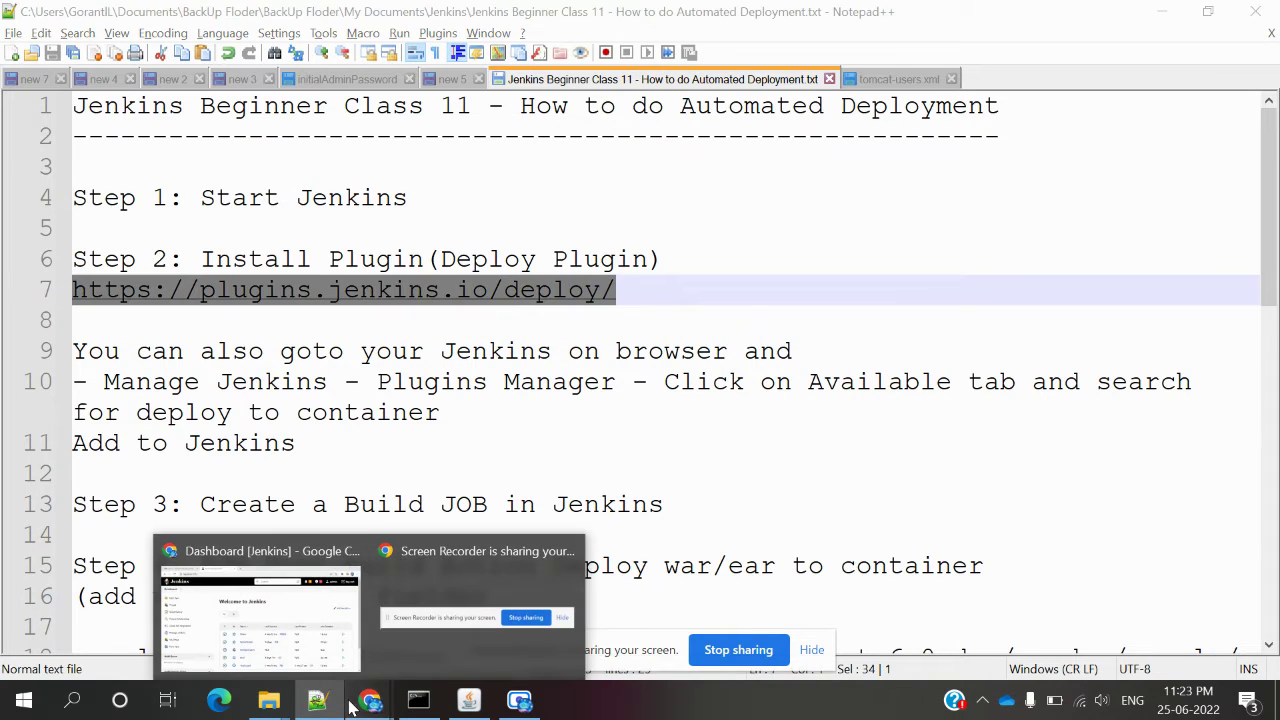
Load plugins.jenkins.io/deploy/ in an Incognito window and review the Deploy to container 1.16 page.
{"action": "left_click", "coordinate": [315, 655]}
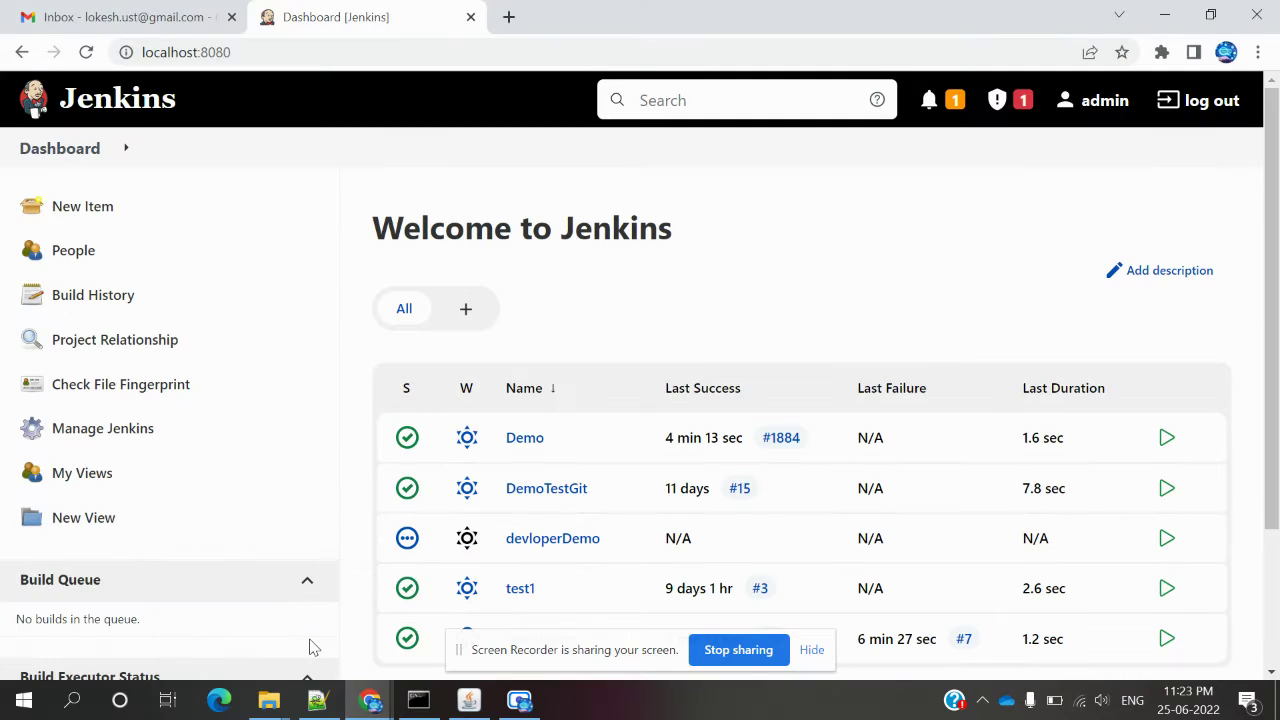
{"action": "key", "text": "ctrl+shift+n"}
{"action": "key", "text": "ctrl+v"}
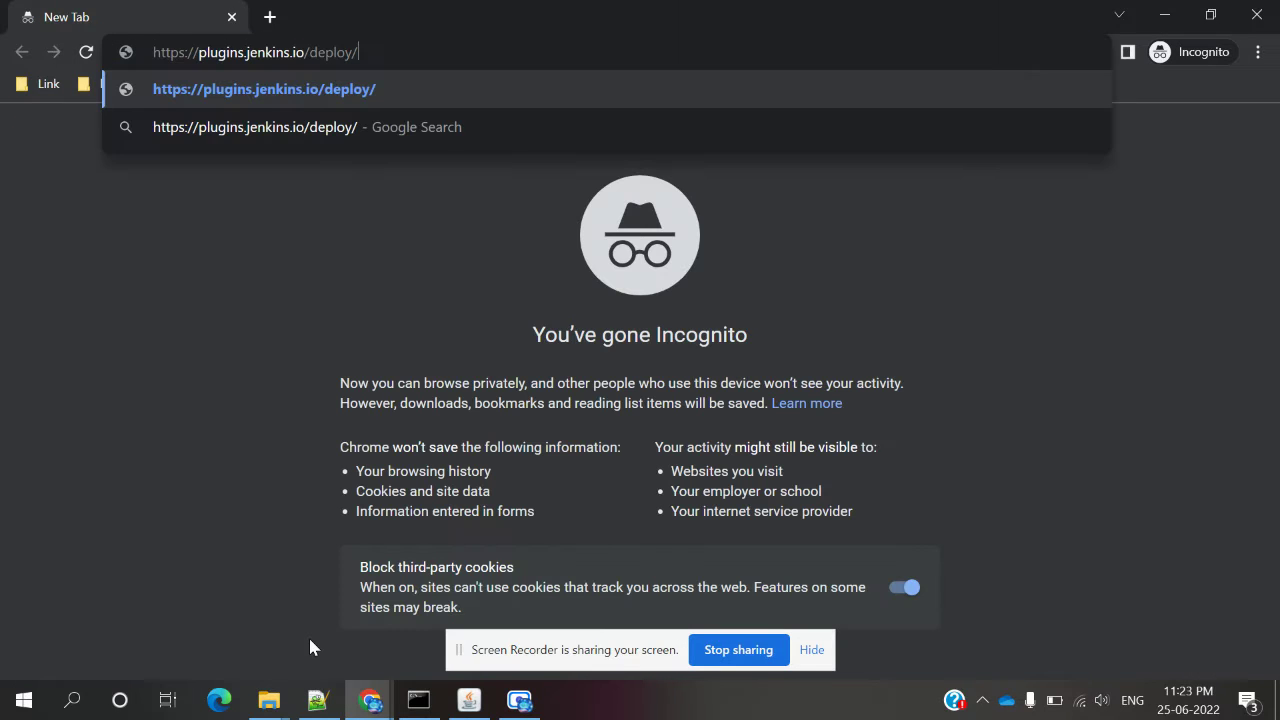
{"action": "key", "text": "Return"}
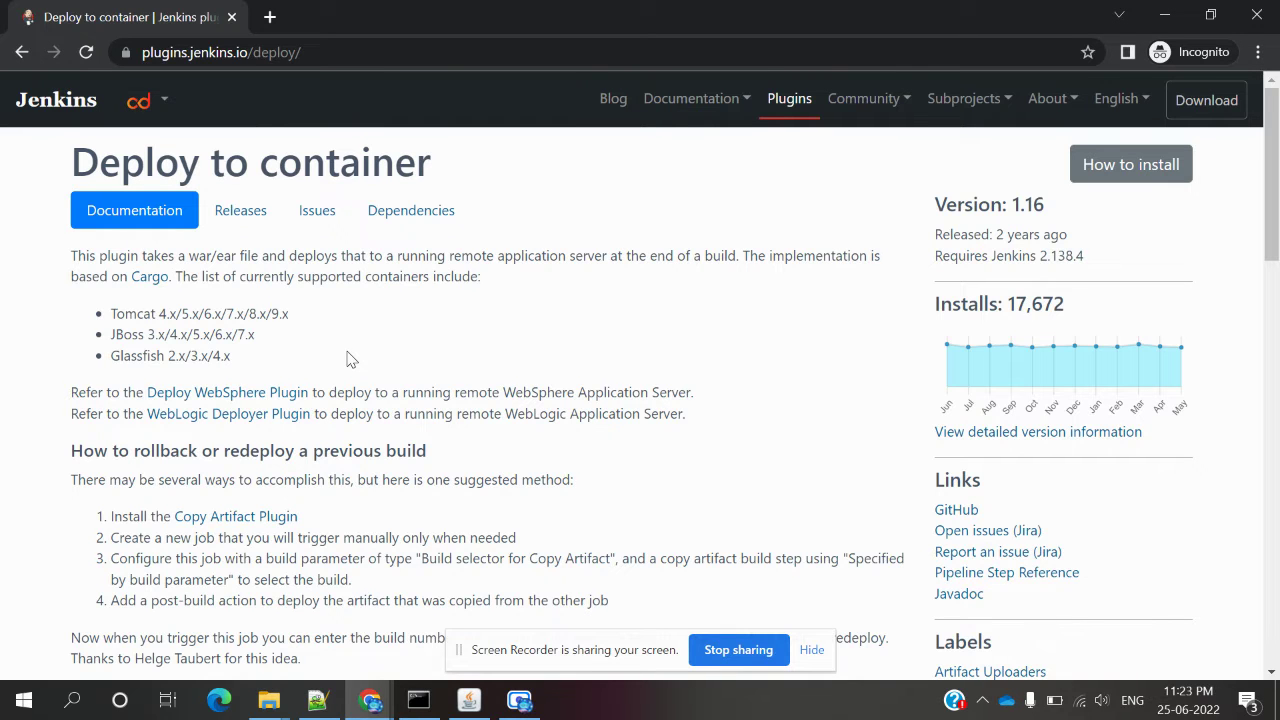
{"action": "scroll", "coordinate": [350, 360], "scroll_direction": "down", "scroll_amount": 4}
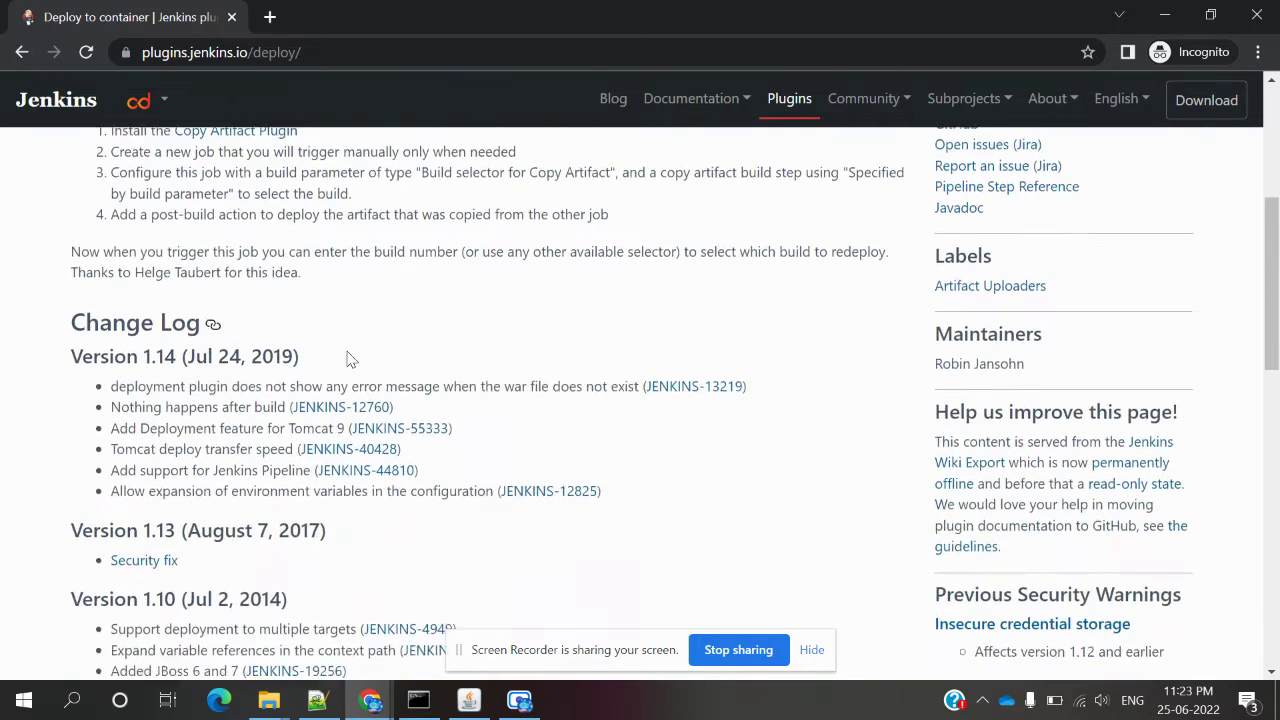
{"action": "scroll", "coordinate": [350, 360], "scroll_direction": "down", "scroll_amount": 1}
{"action": "scroll", "coordinate": [348, 355], "scroll_direction": "down", "scroll_amount": 2}
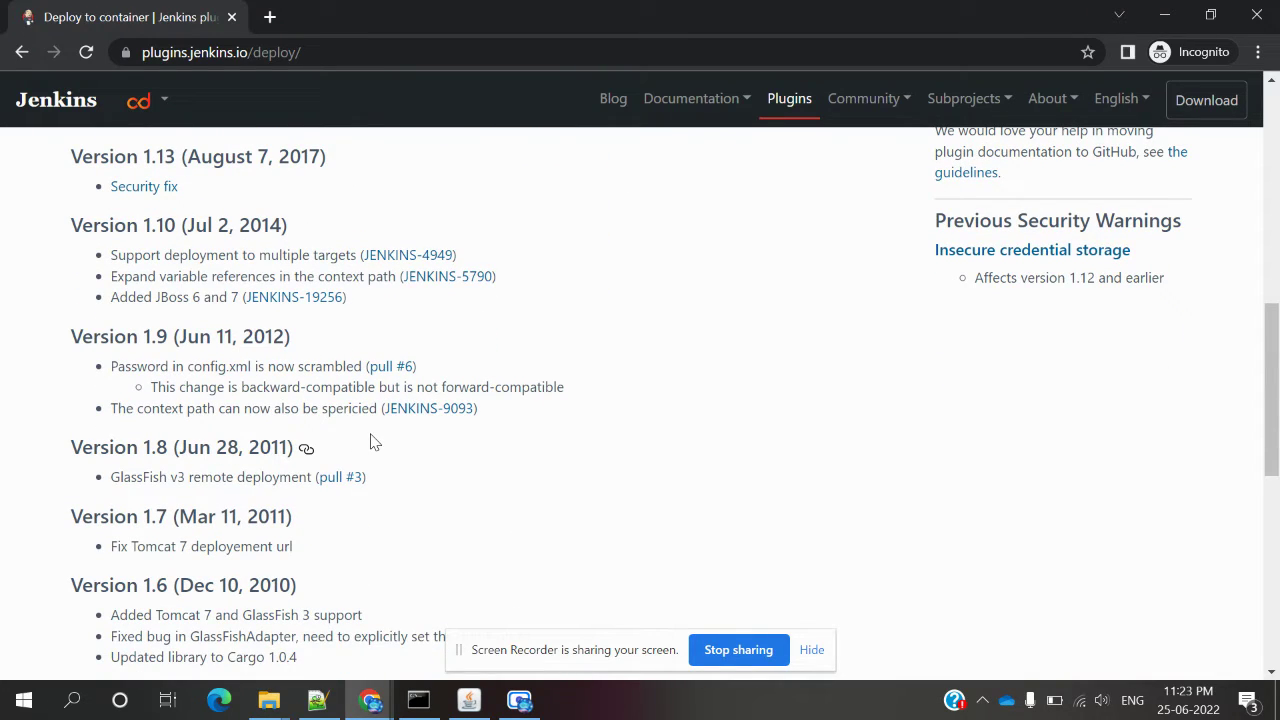
{"action": "scroll", "coordinate": [371, 441], "scroll_direction": "up", "scroll_amount": 3}
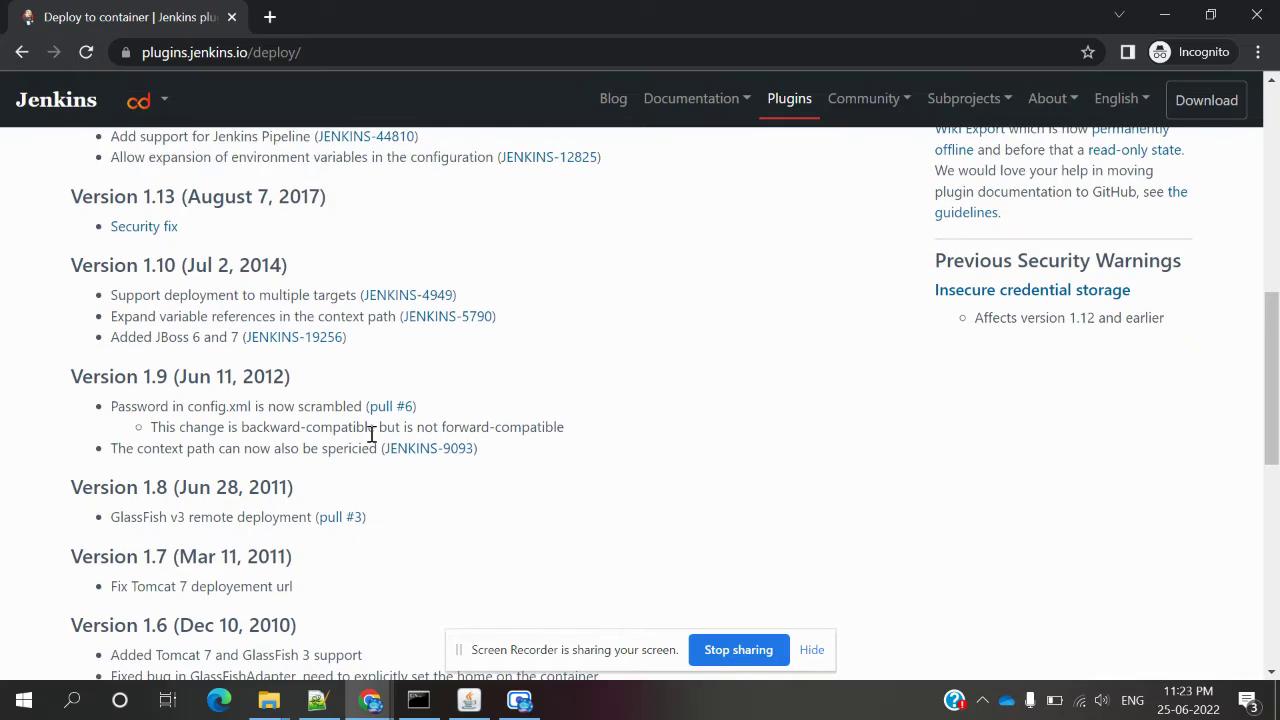
{"action": "scroll", "coordinate": [371, 441], "scroll_direction": "up", "scroll_amount": 3}
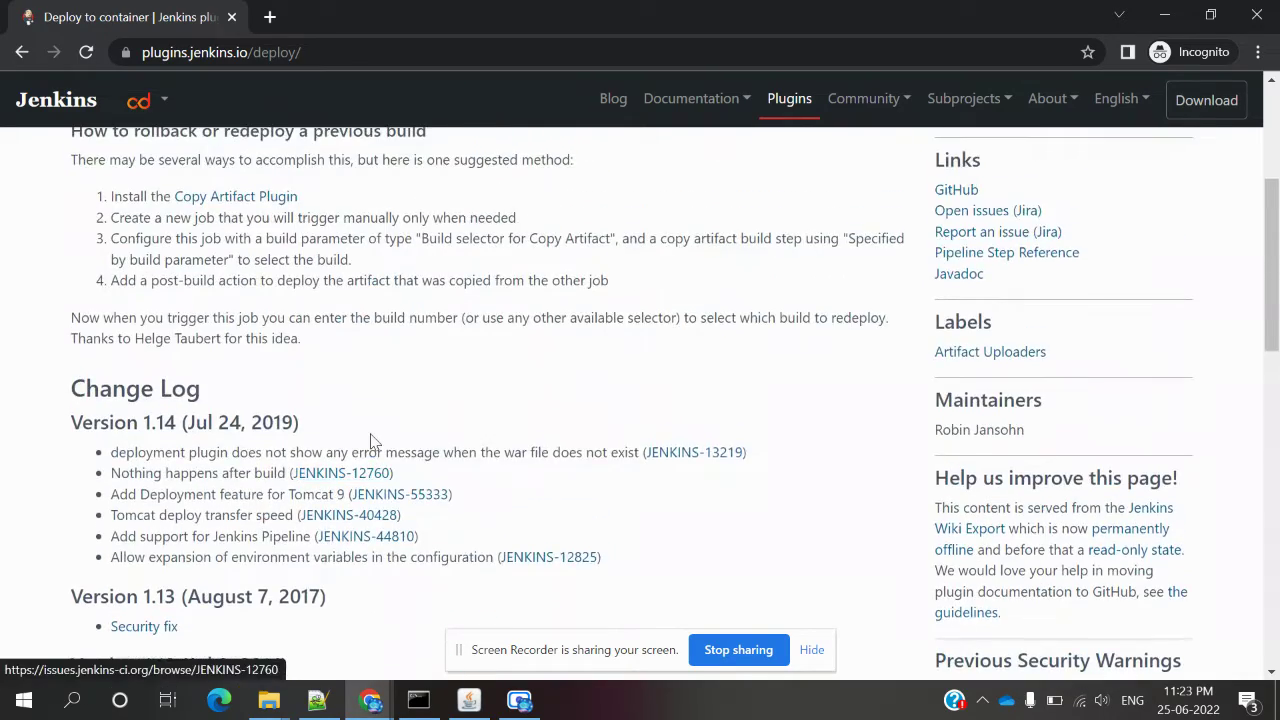
{"action": "scroll", "coordinate": [371, 441], "scroll_direction": "up", "scroll_amount": 1}
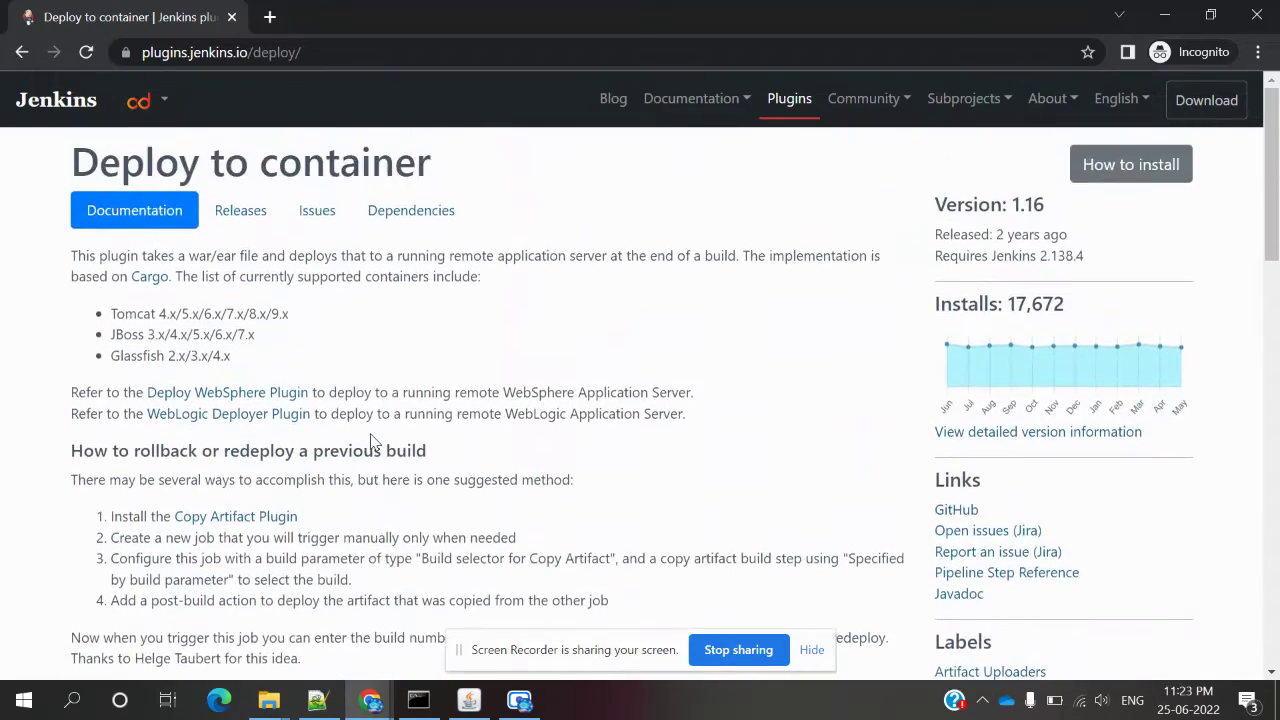
{"action": "mouse_move", "coordinate": [362, 708]}
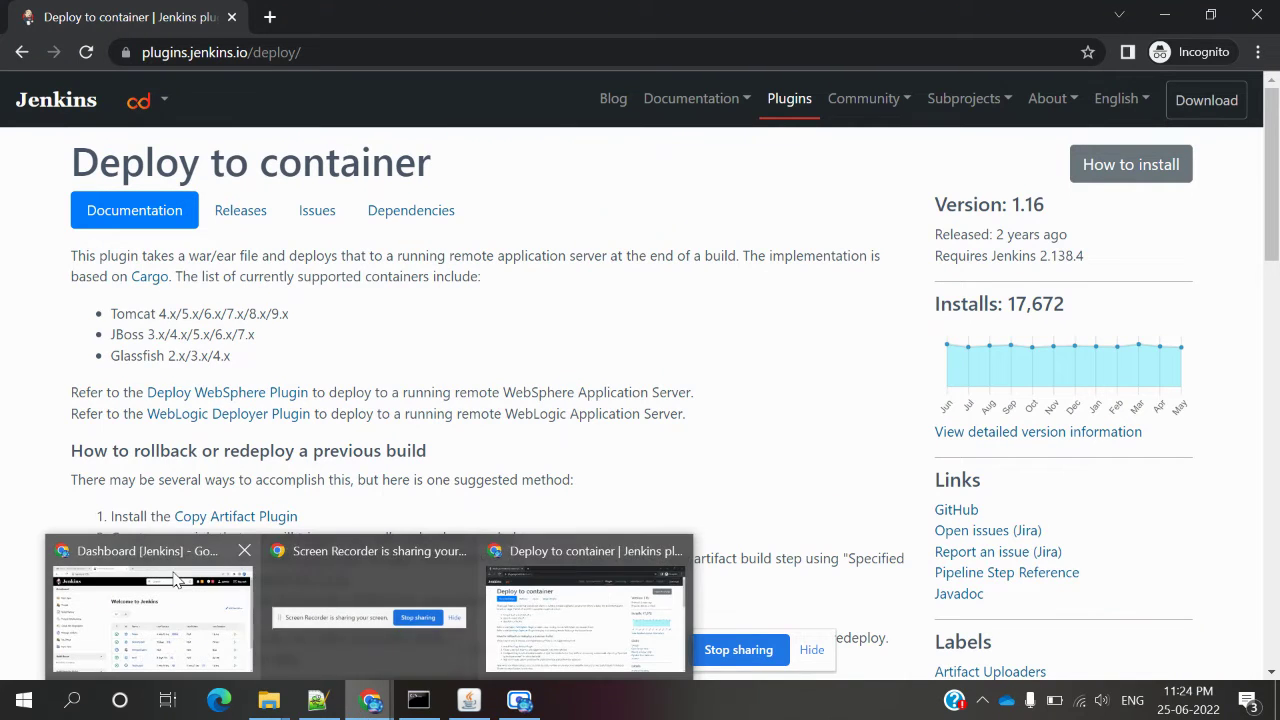
{"action": "left_click", "coordinate": [176, 580]}
{"action": "left_click", "coordinate": [133, 444]}
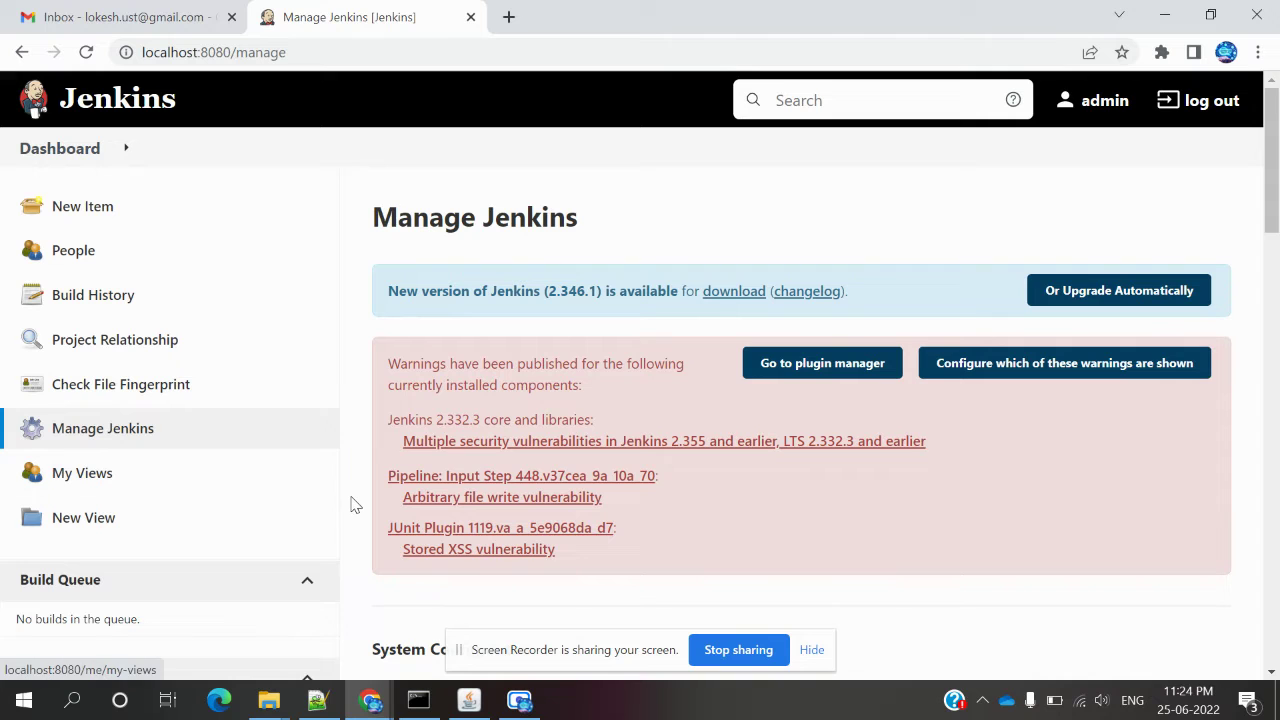
{"action": "scroll", "coordinate": [352, 503], "scroll_direction": "down", "scroll_amount": 1}
{"action": "scroll", "coordinate": [352, 503], "scroll_direction": "down", "scroll_amount": 3}
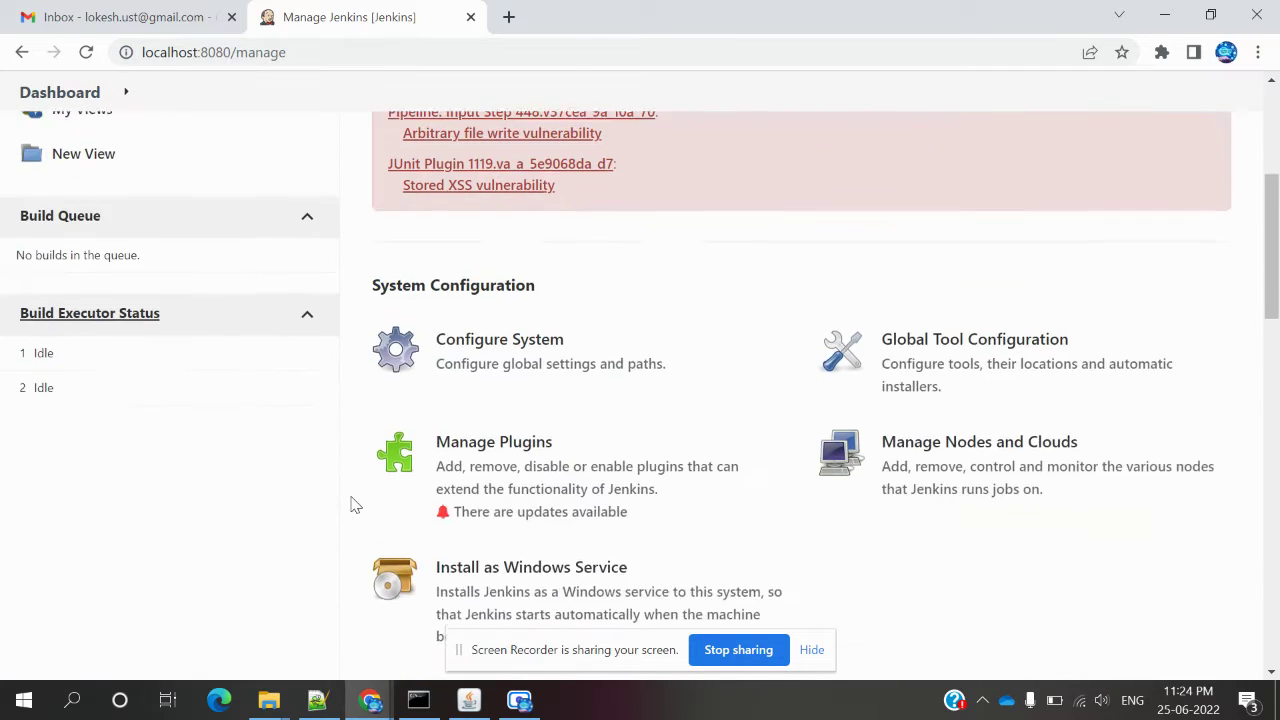
{"action": "scroll", "coordinate": [486, 400], "scroll_direction": "down", "scroll_amount": 1}
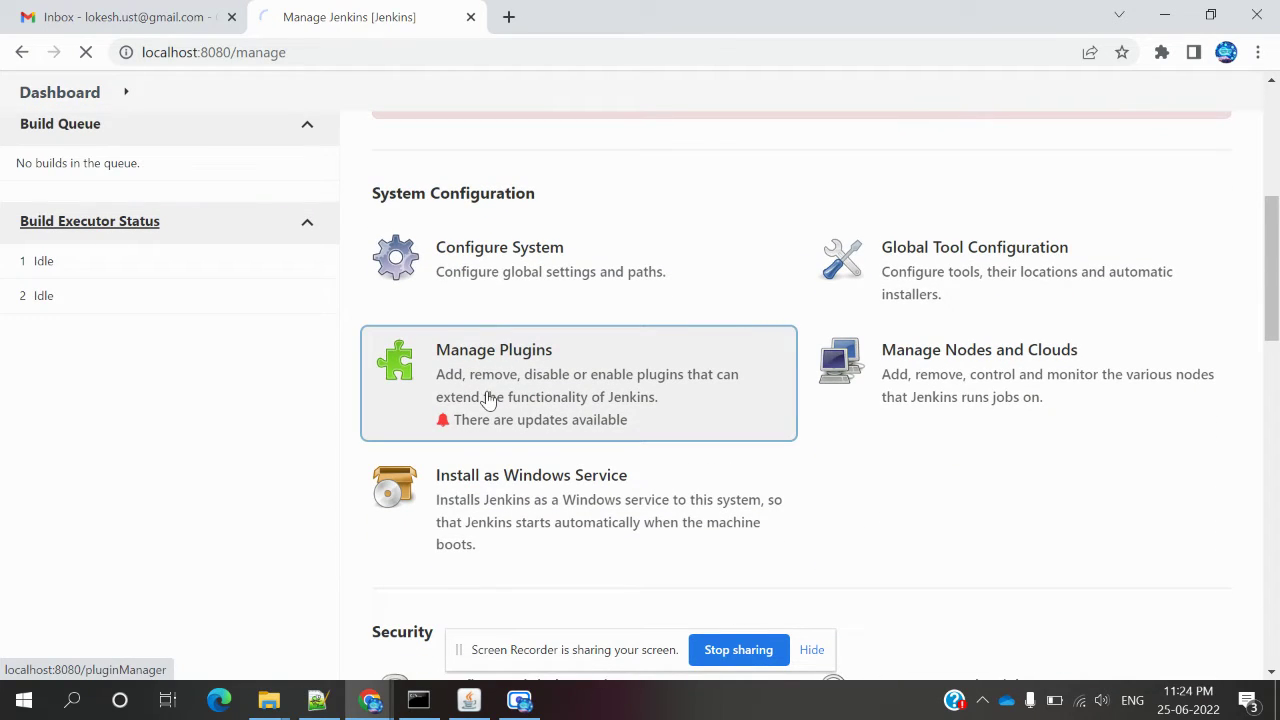
{"action": "left_click", "coordinate": [486, 400]}
{"action": "left_click", "coordinate": [527, 289]}
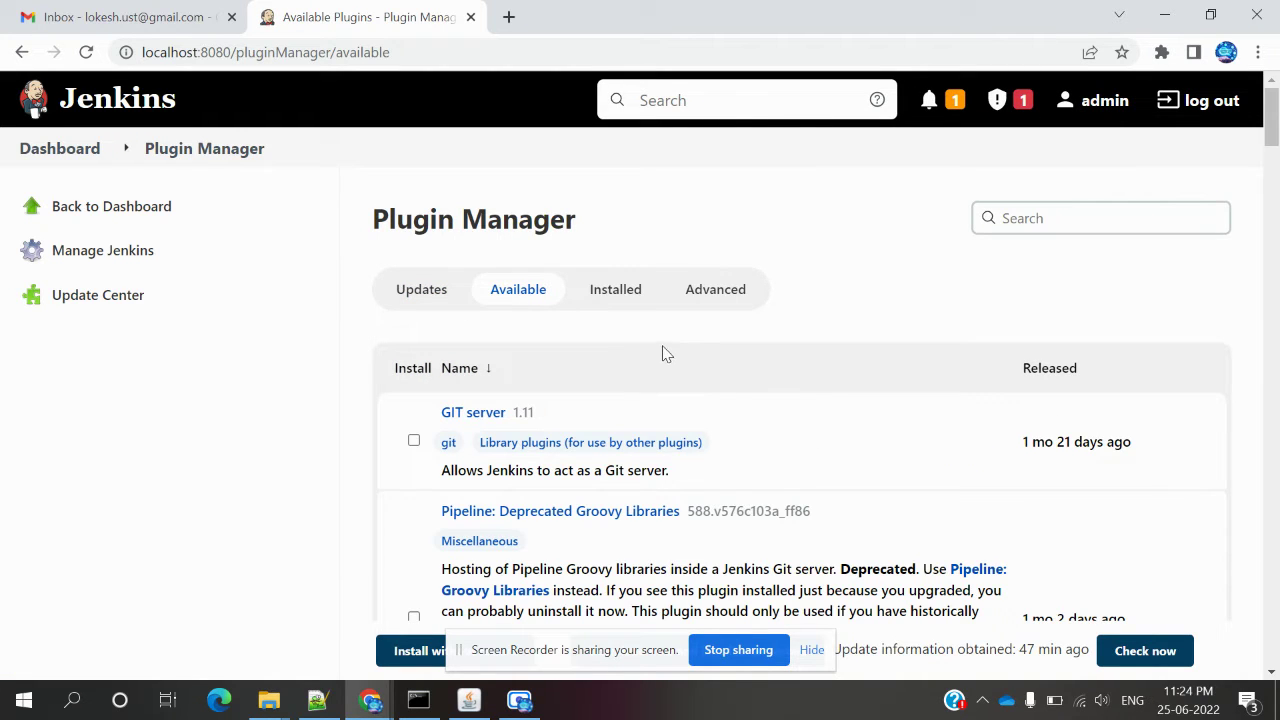
{"action": "left_click", "coordinate": [620, 304]}
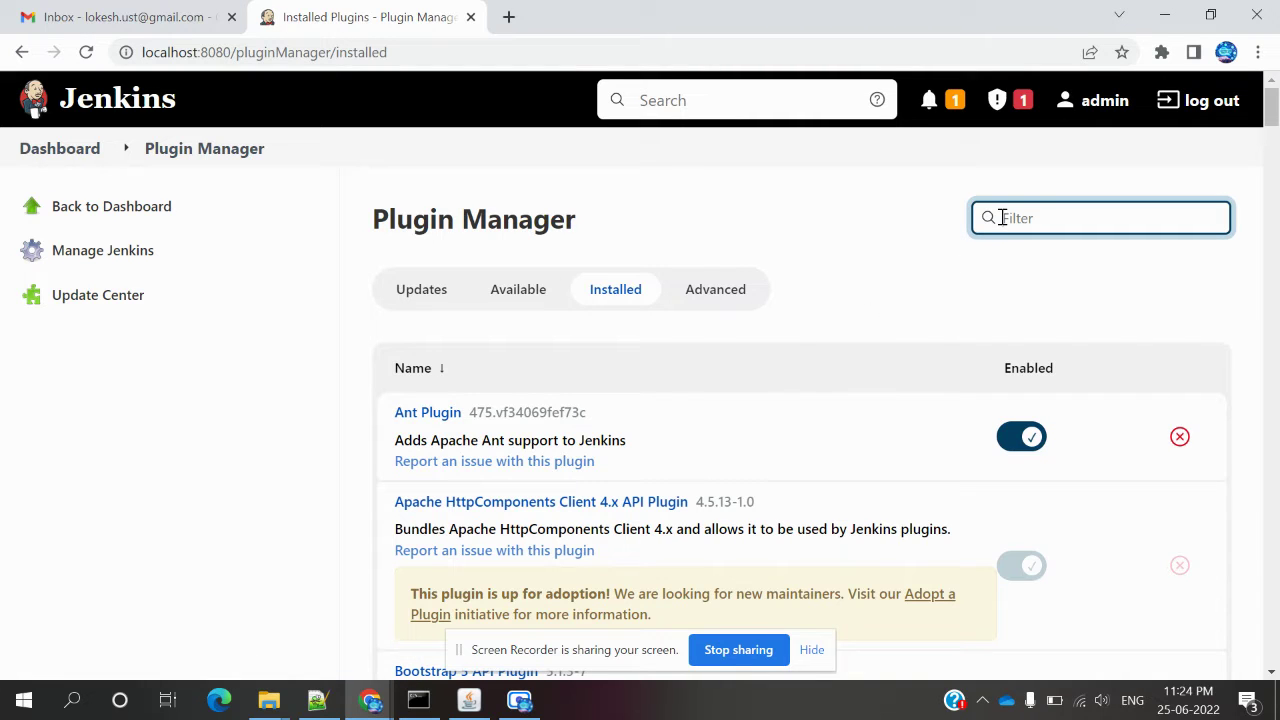
{"action": "type", "text": "de"}
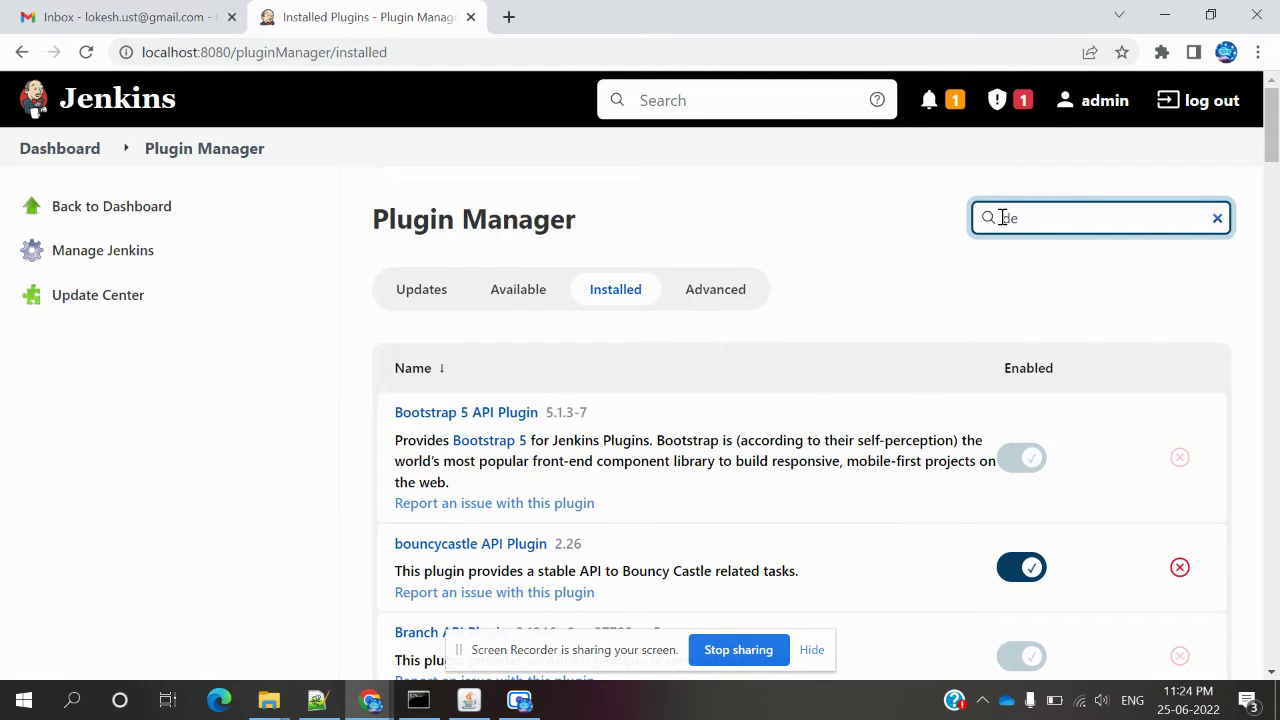
{"action": "type", "text": "p"}
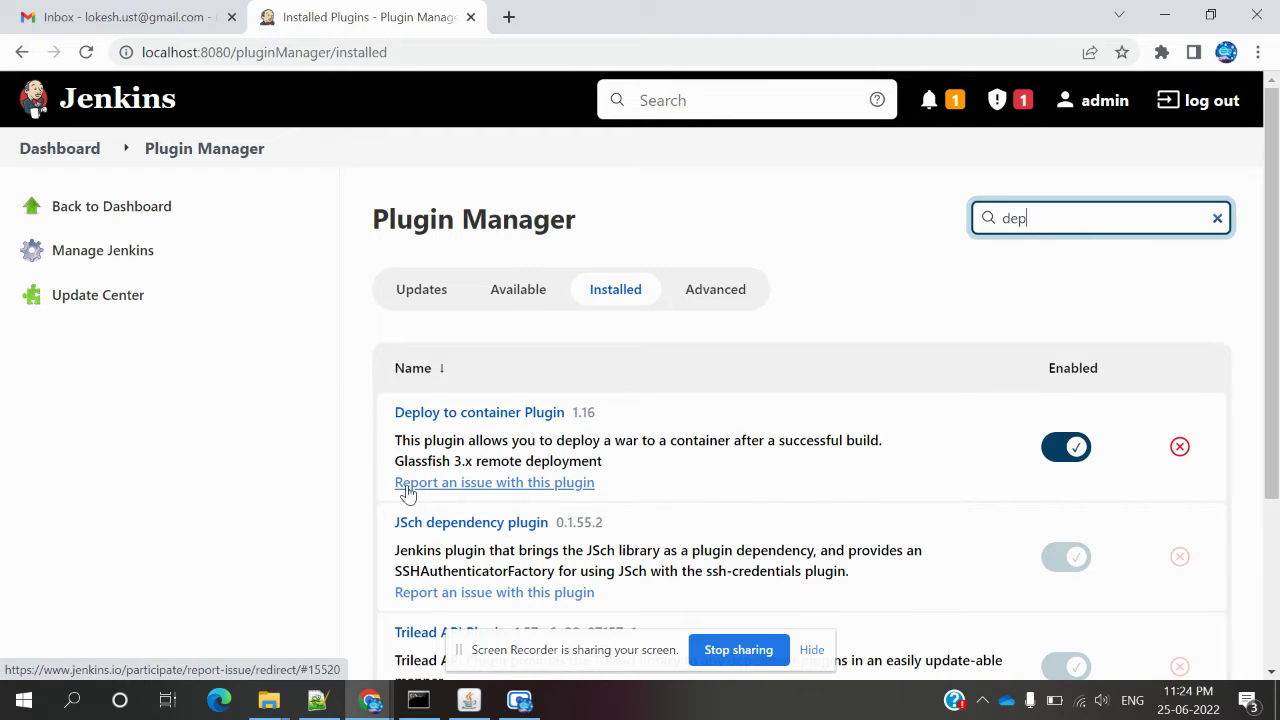
{"action": "left_click", "coordinate": [80, 149]}
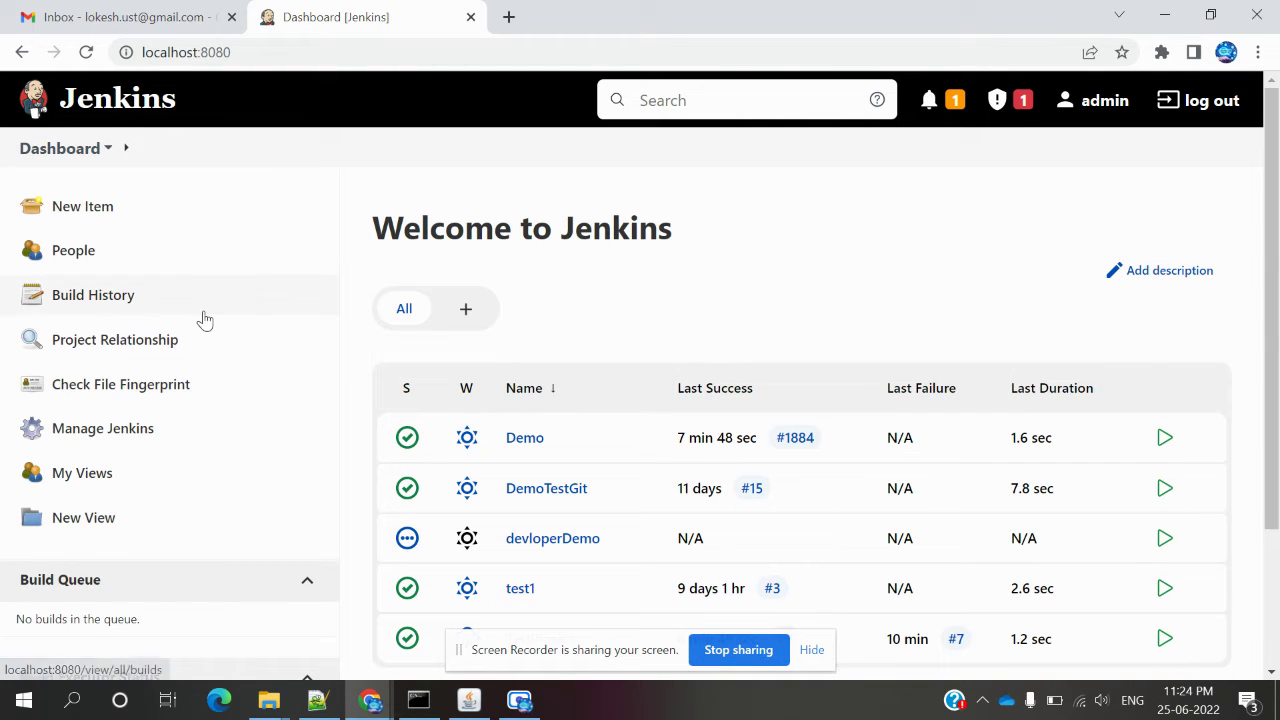
Create a new Freestyle project item named 'DeployTest'.
{"action": "left_click", "coordinate": [104, 218]}
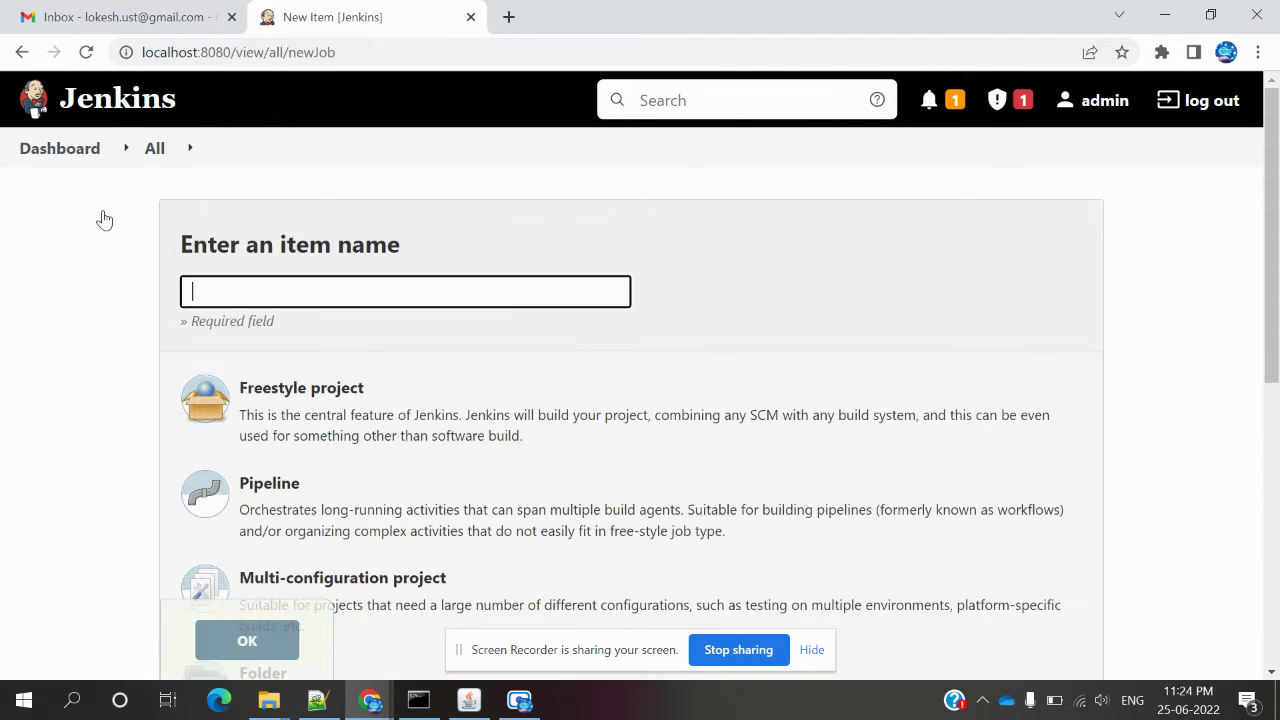
{"action": "left_click", "coordinate": [371, 298]}
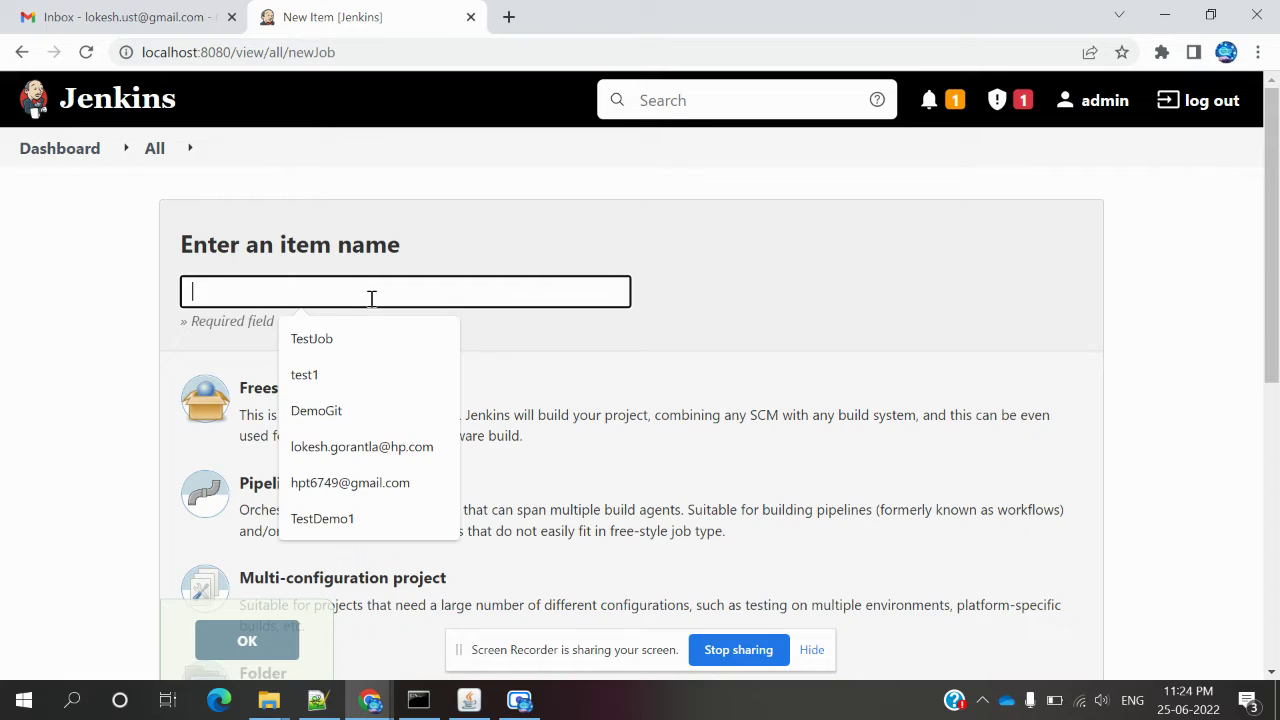
{"action": "type", "text": "D"}
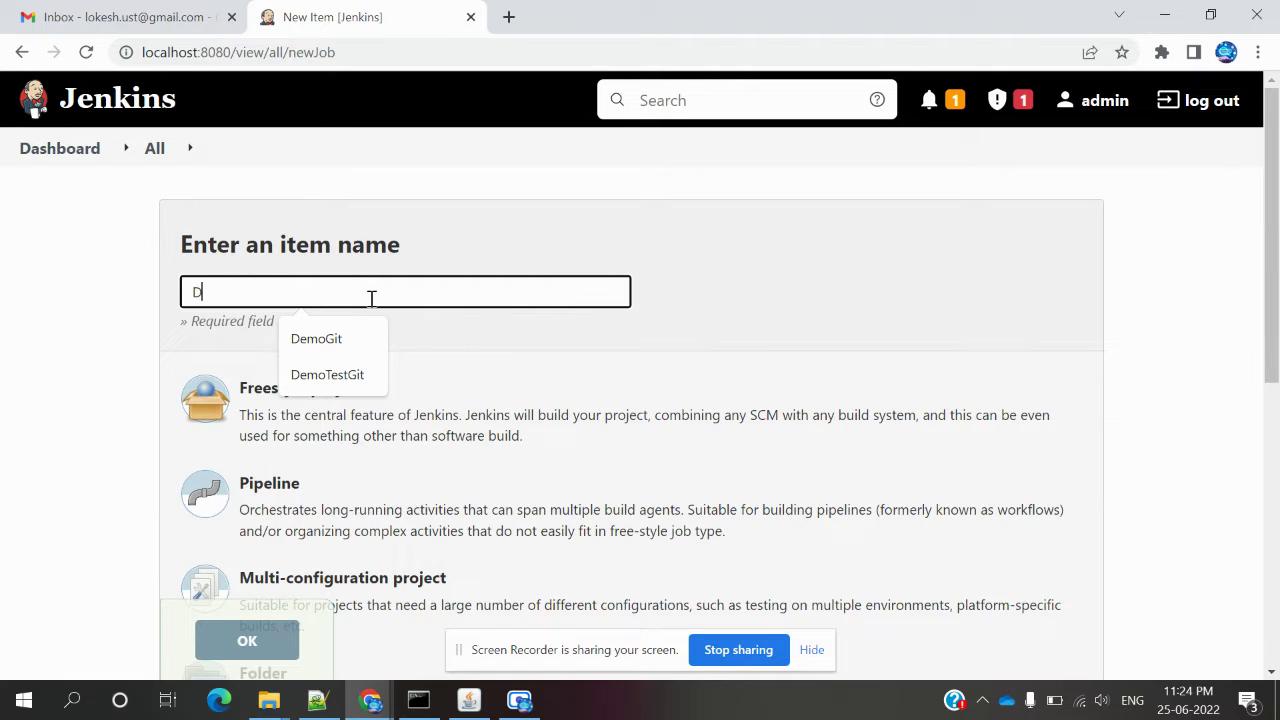
{"action": "type", "text": "eploy"}
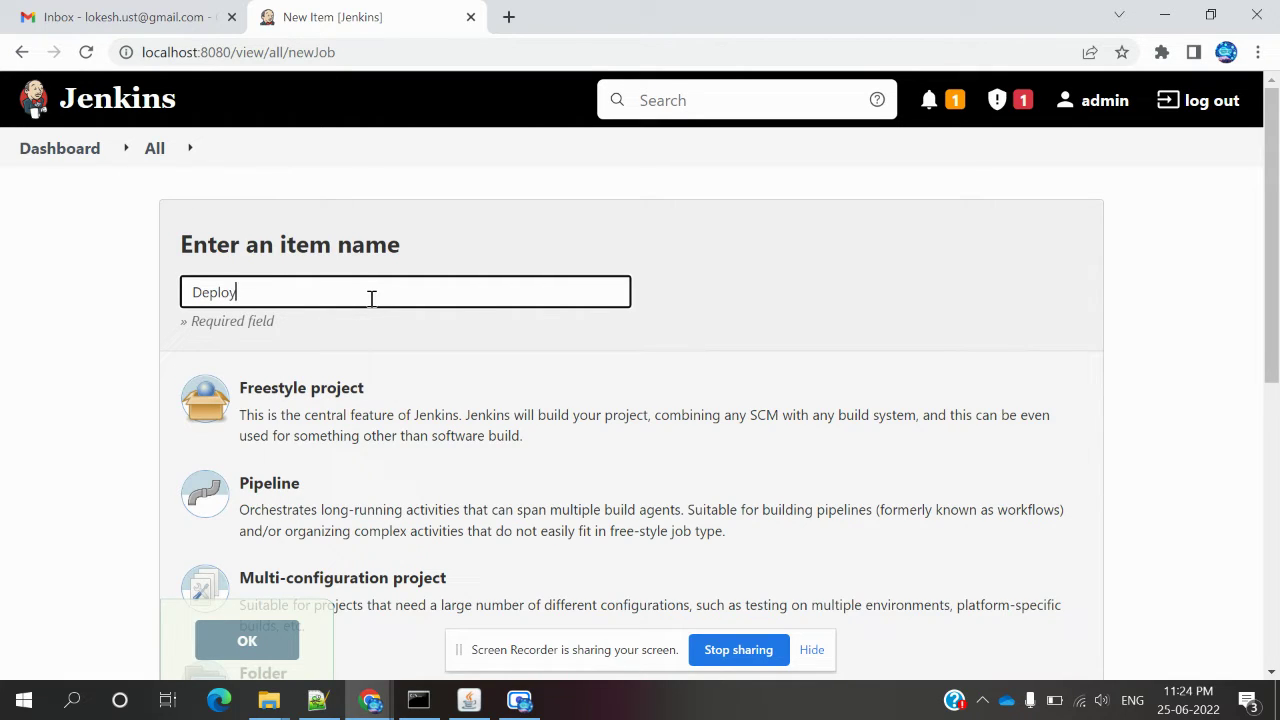
{"action": "type", "text": "Test"}
{"action": "left_click", "coordinate": [329, 413]}
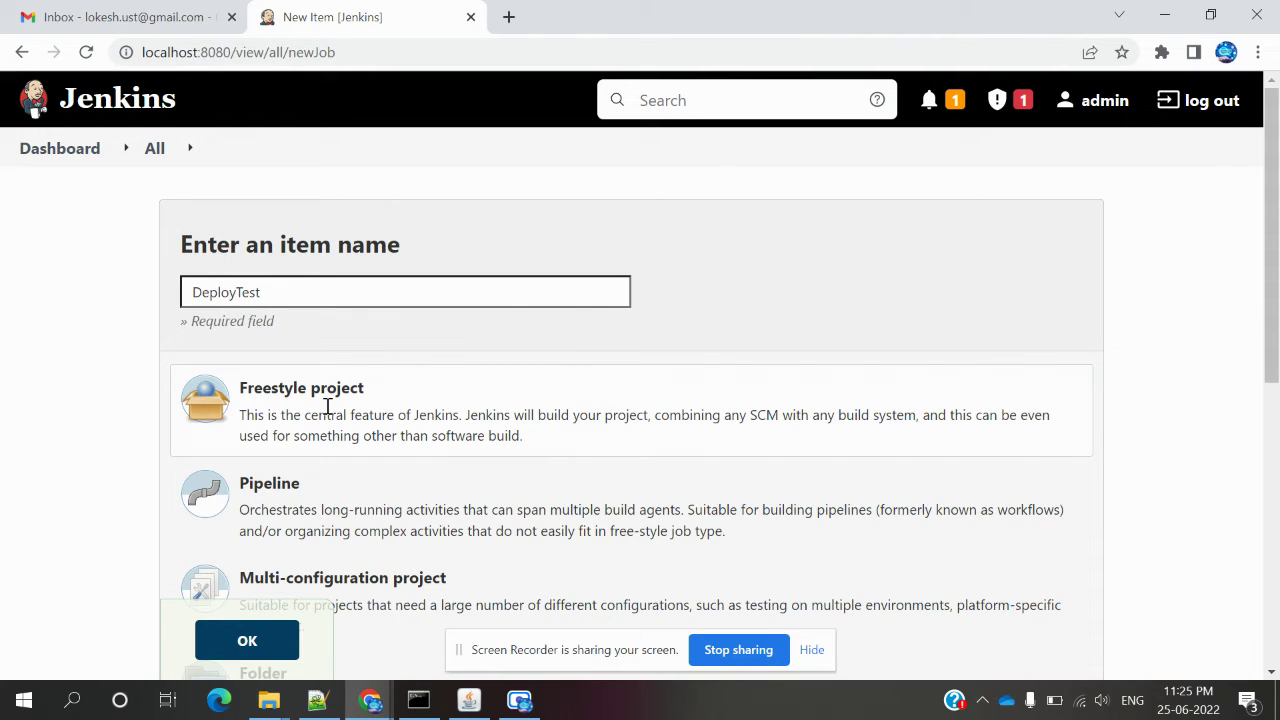
{"action": "left_click", "coordinate": [269, 645]}
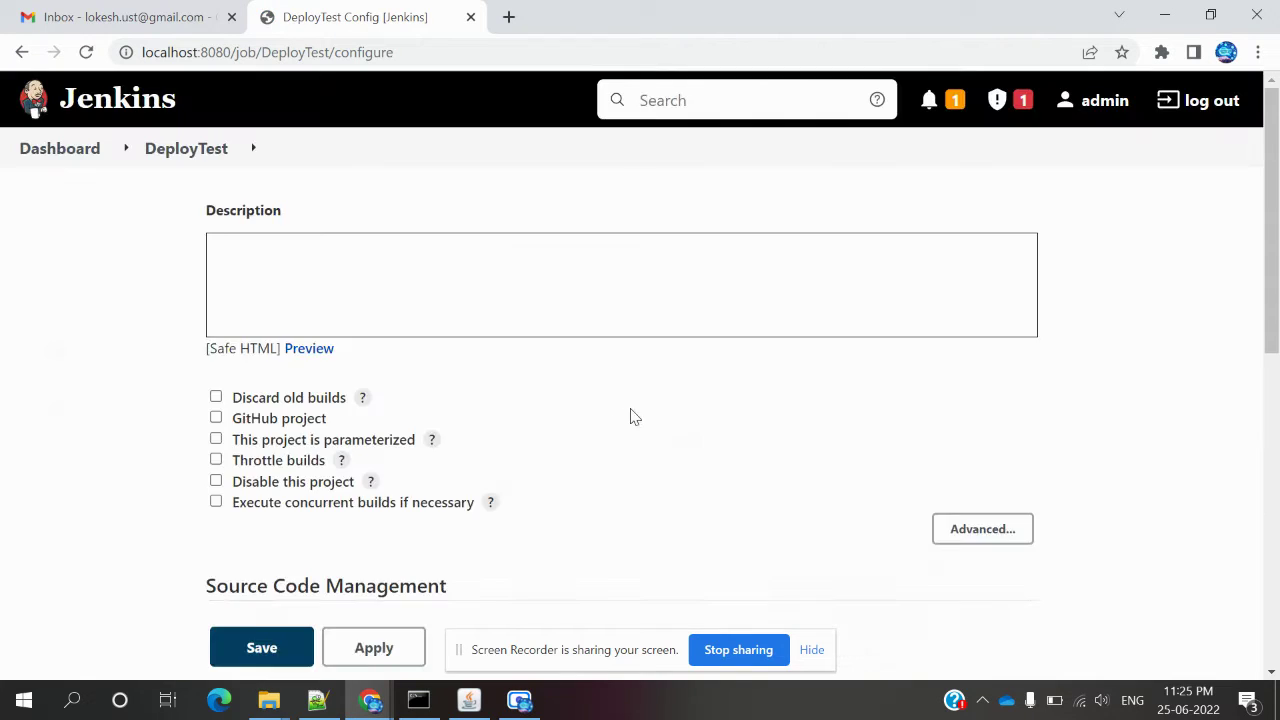
Add a Windows batch command build step running 'java -version'.
{"action": "left_click", "coordinate": [770, 228]}
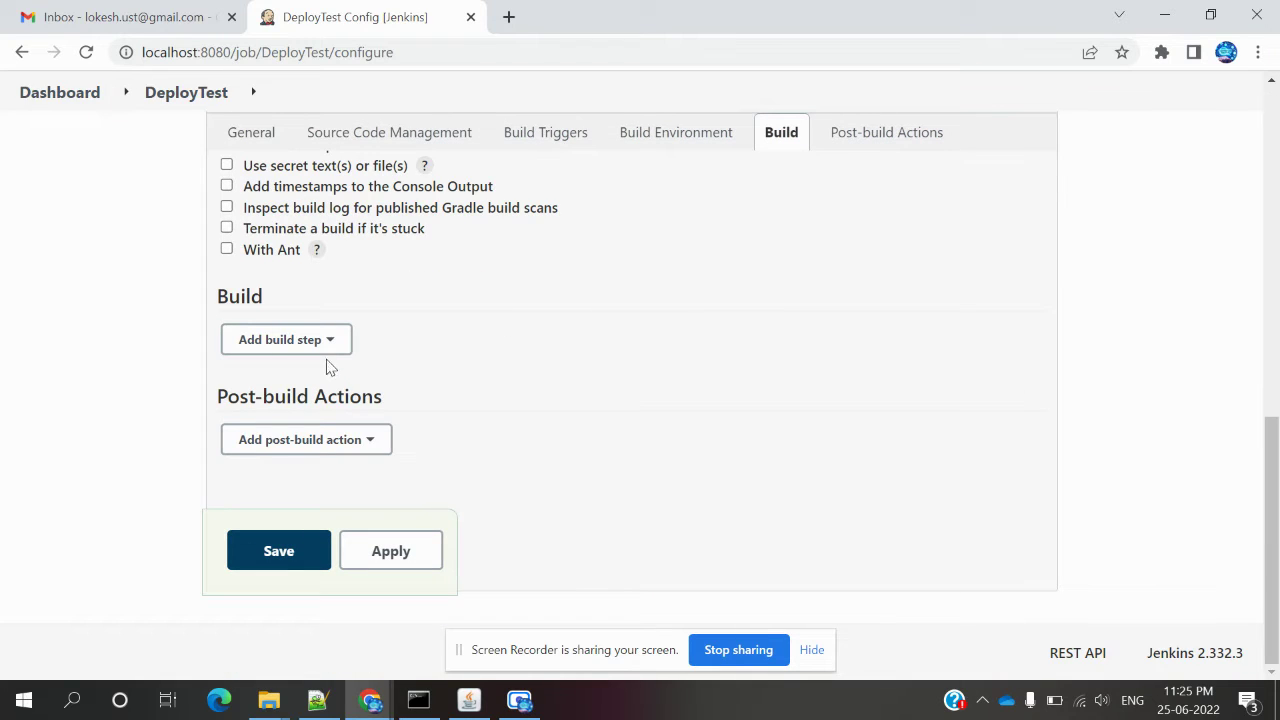
{"action": "left_click", "coordinate": [326, 340]}
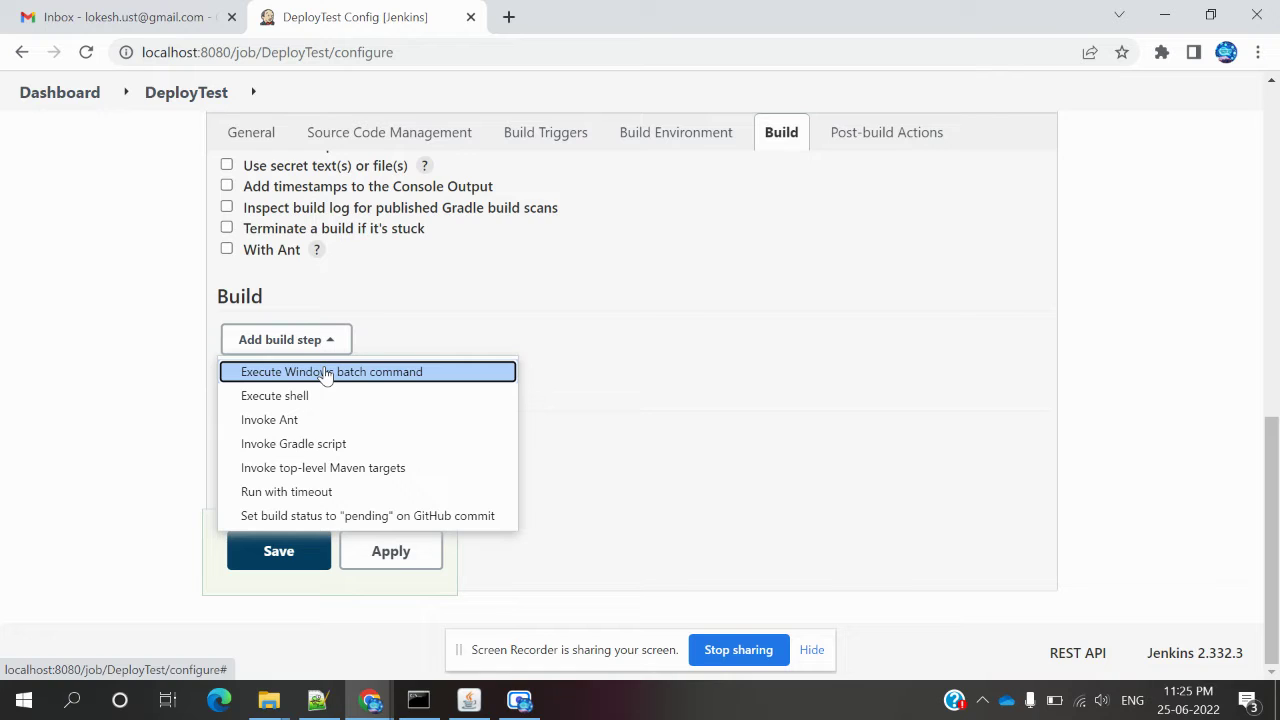
{"action": "left_click", "coordinate": [326, 372]}
{"action": "left_click", "coordinate": [318, 431]}
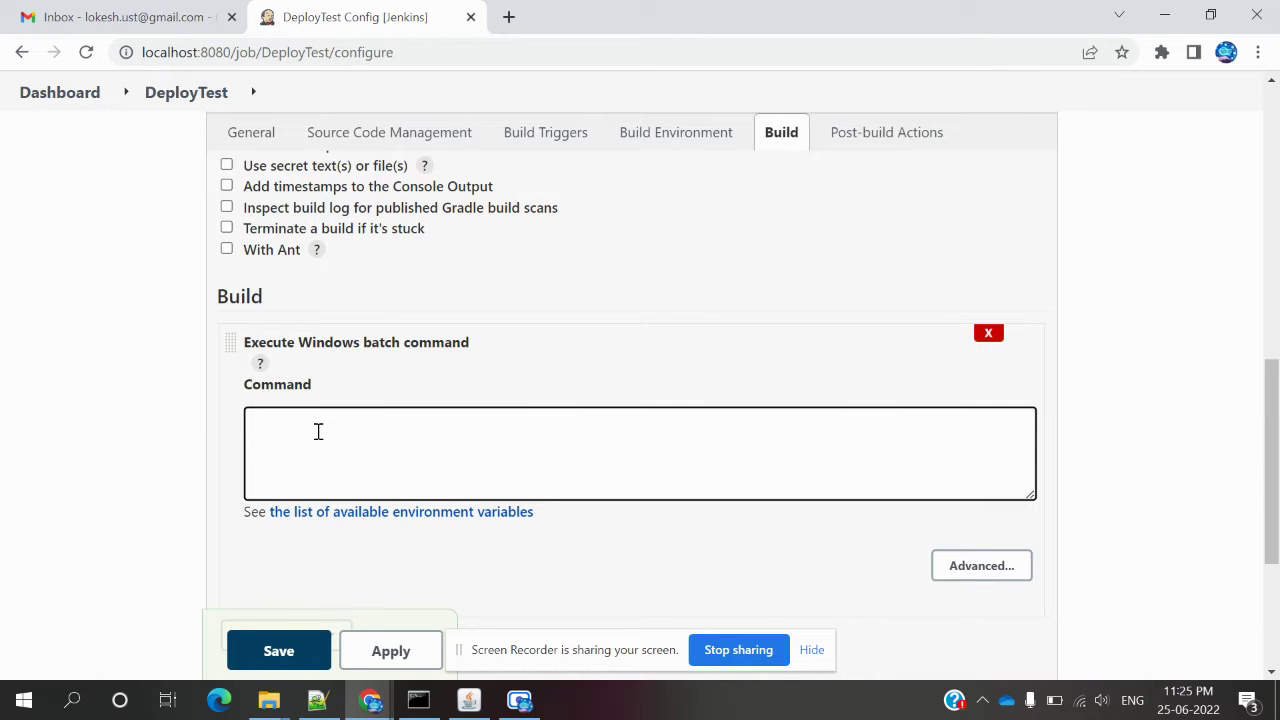
{"action": "type", "text": "java -version"}
{"action": "left_click", "coordinate": [407, 595]}
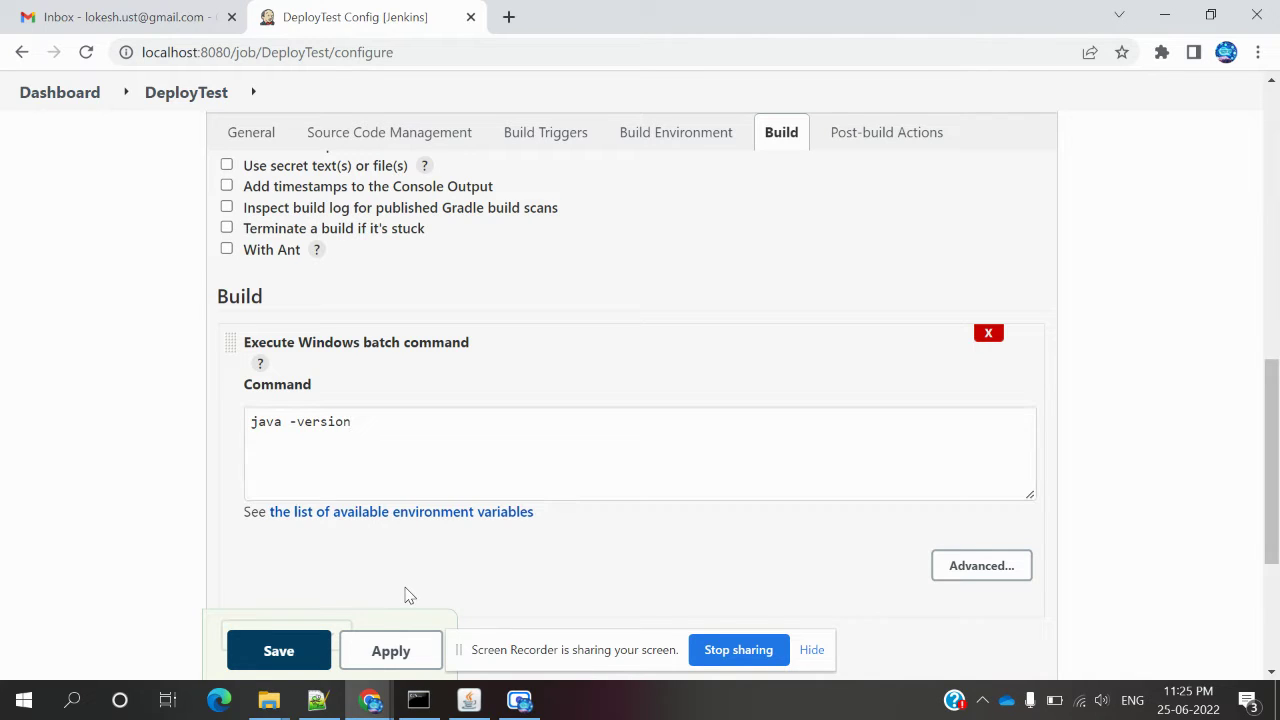
Look through the post-build action list without adding one, and apply the configuration.
{"action": "scroll", "coordinate": [407, 595], "scroll_direction": "down", "scroll_amount": 3}
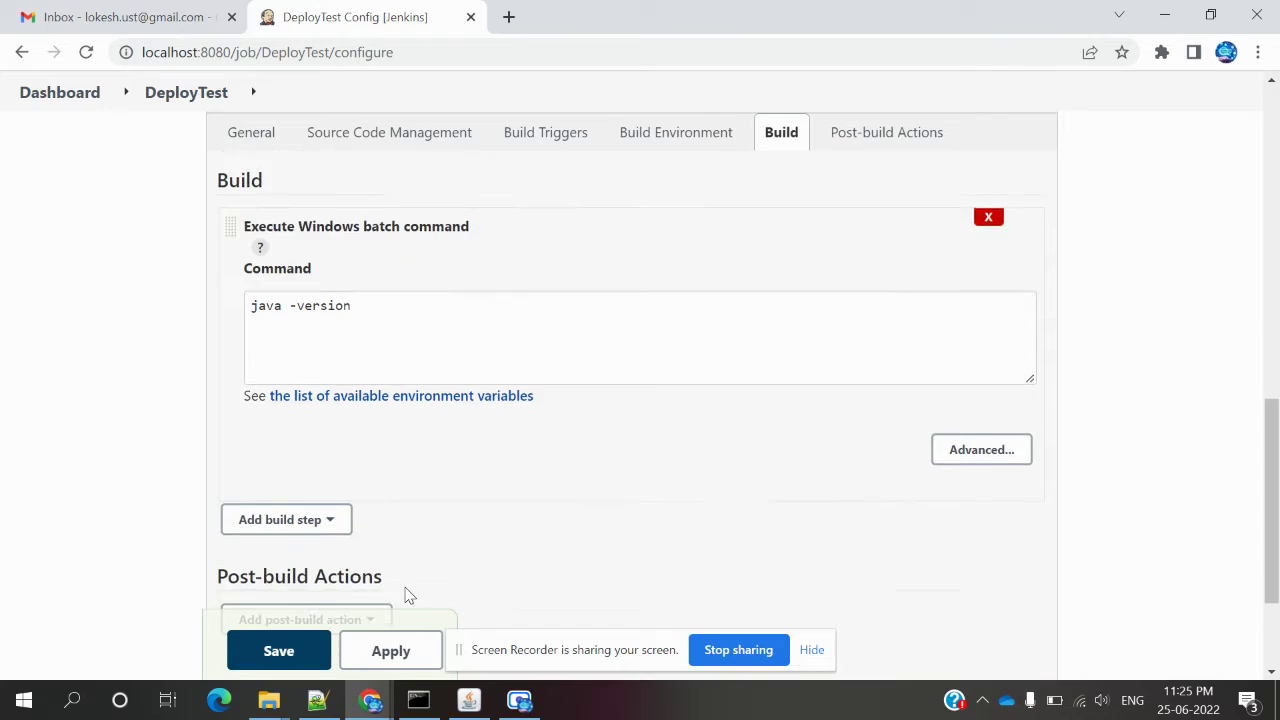
{"action": "left_click", "coordinate": [376, 506]}
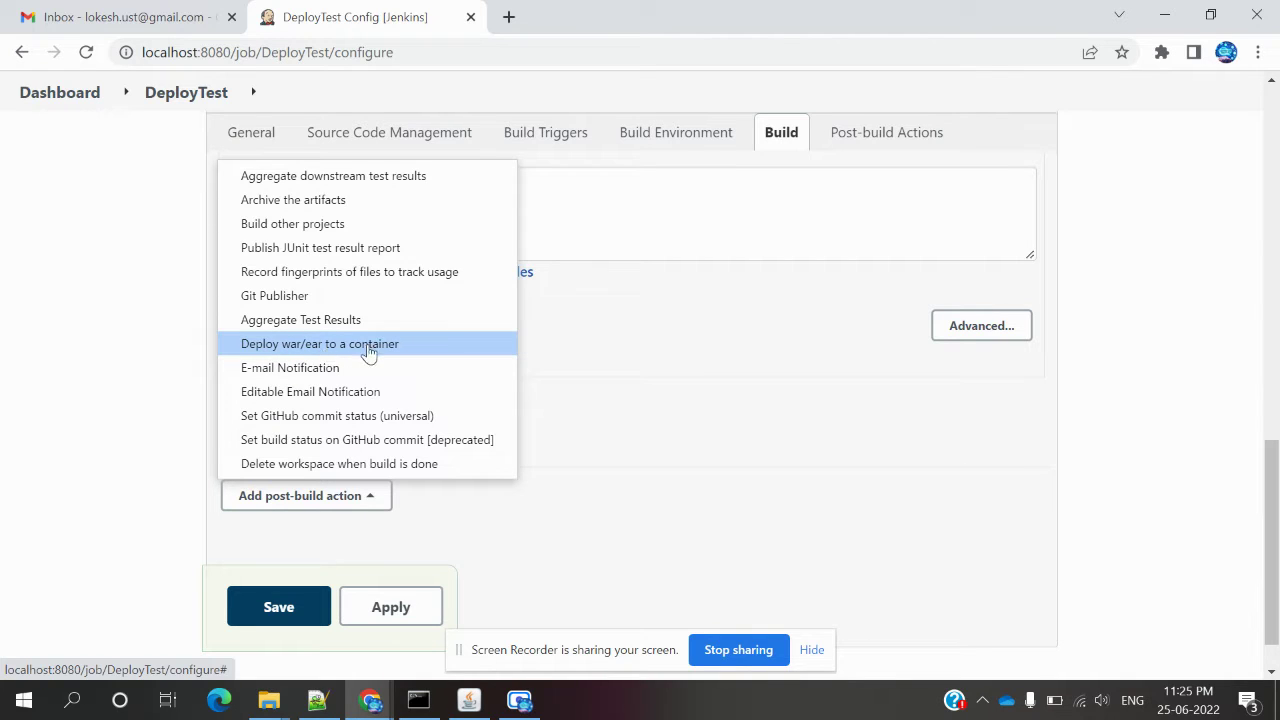
{"action": "left_click", "coordinate": [217, 523]}
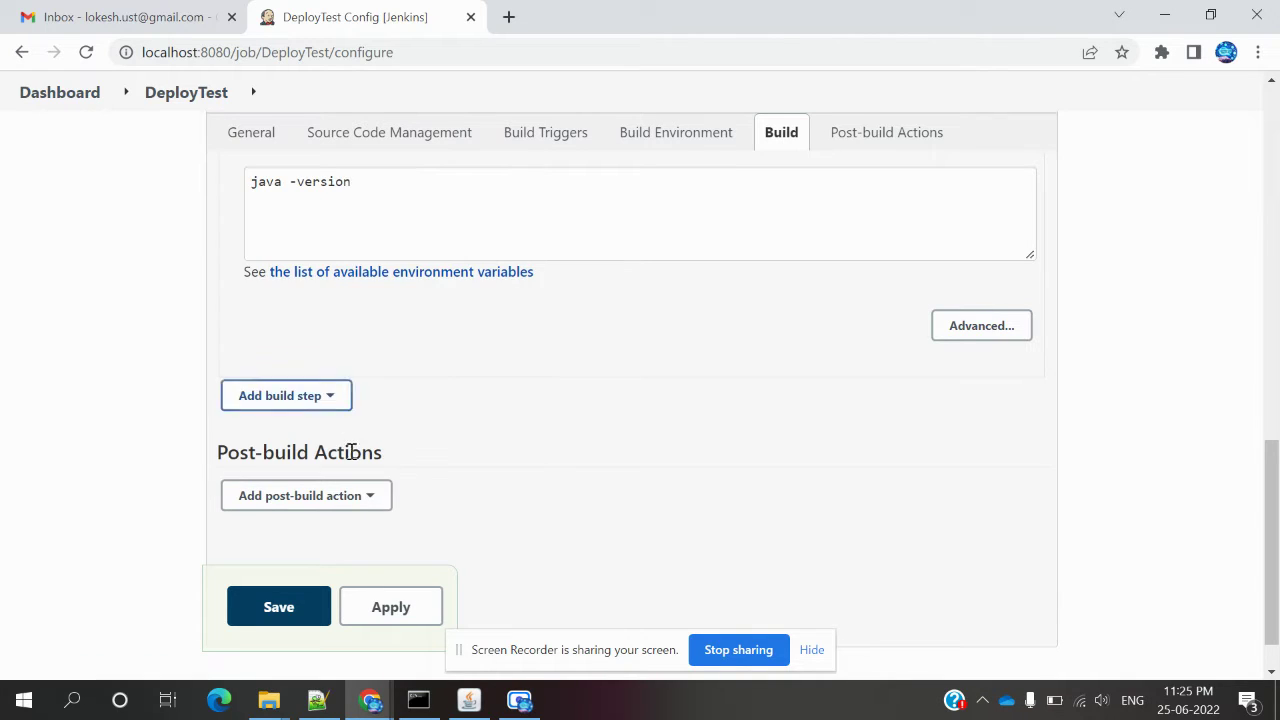
{"action": "left_click", "coordinate": [353, 497]}
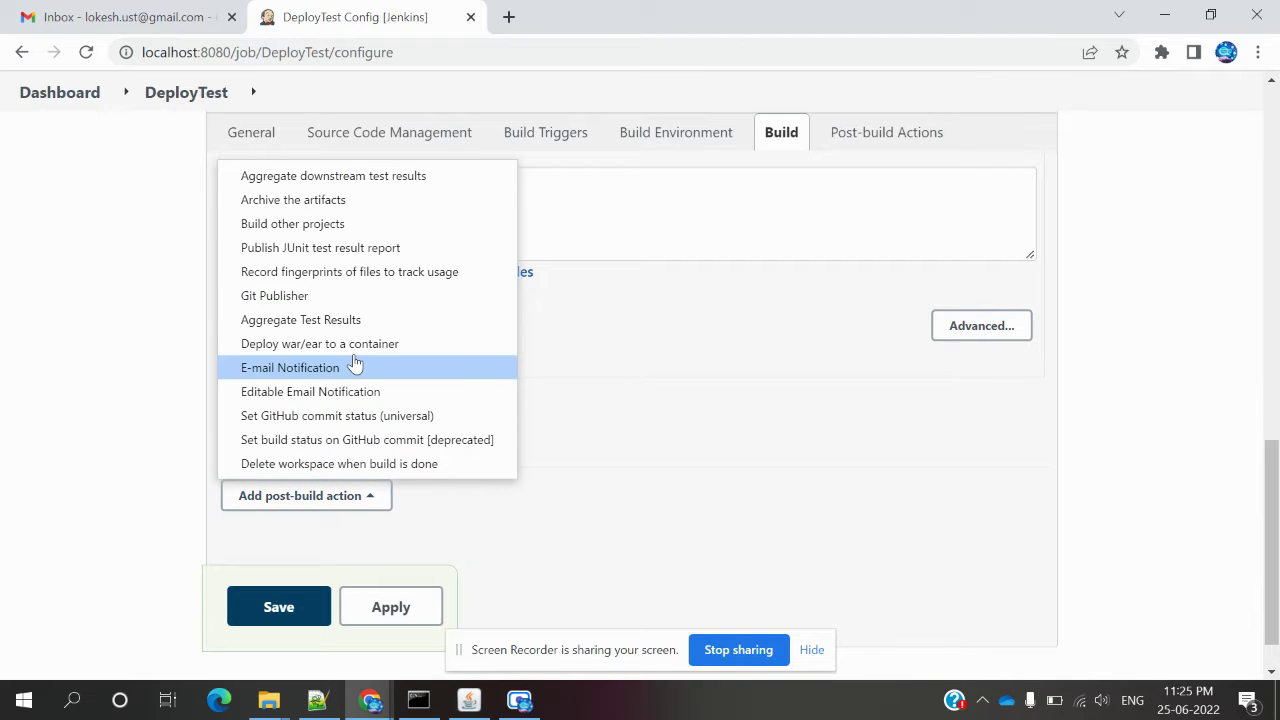
{"action": "left_click", "coordinate": [380, 611]}
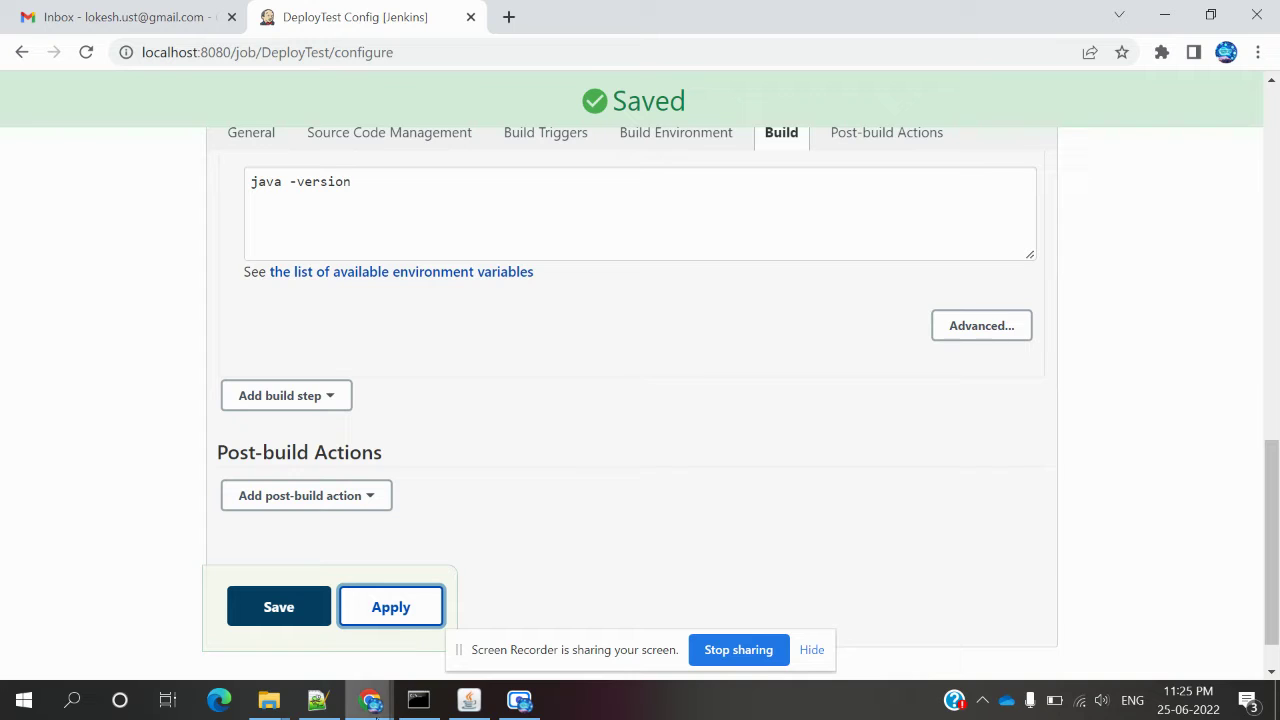
{"action": "left_click", "coordinate": [319, 704]}
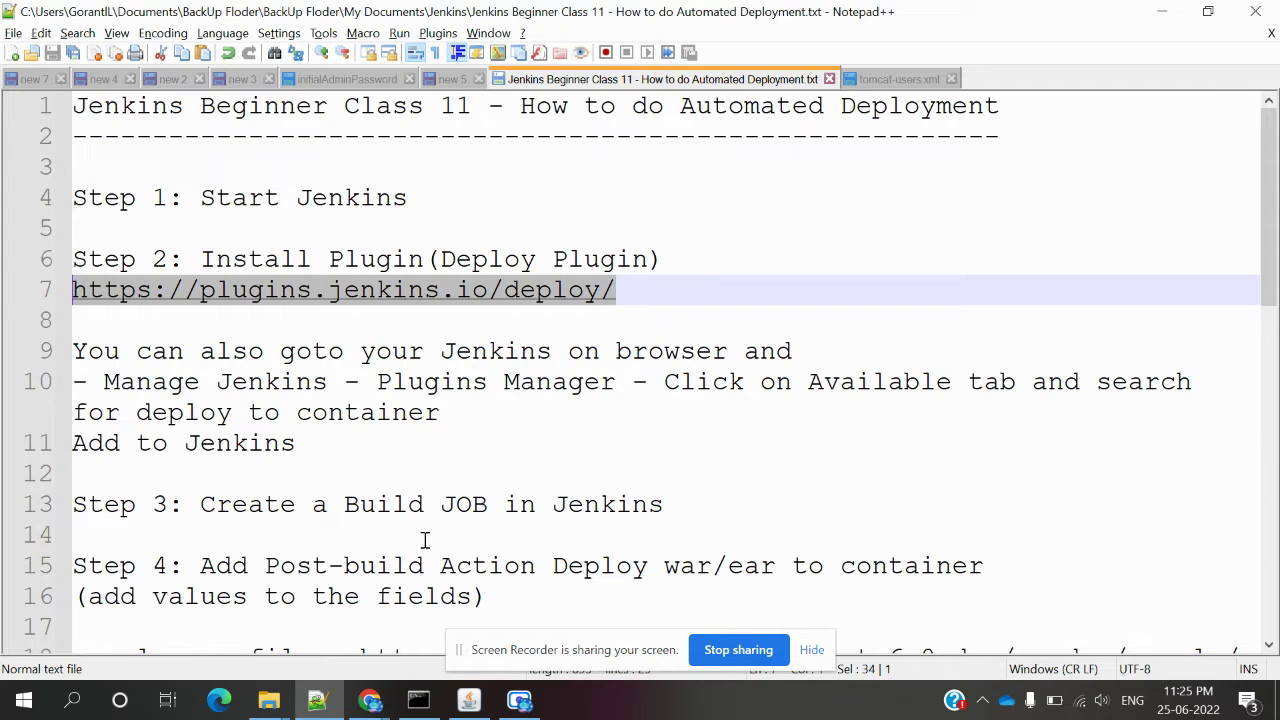
Select the Step 4 tomcat.apache.org sample war file URL on line 18.
{"action": "left_click", "coordinate": [392, 590]}
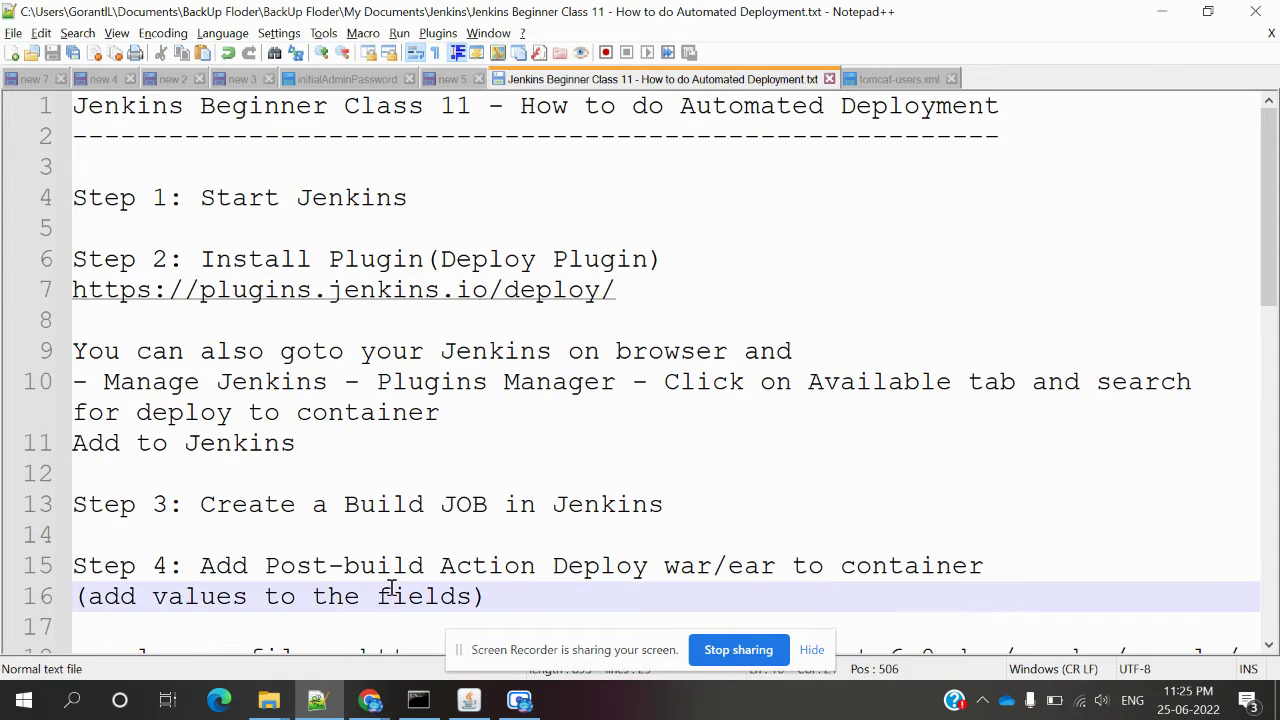
{"action": "key", "text": "Down"}
{"action": "key", "text": "Down"}
{"action": "key", "text": "Down"}
{"action": "key", "text": "Down"}
{"action": "key", "text": "Down"}
{"action": "key", "text": "Down"}
{"action": "key", "text": "Down"}
{"action": "key", "text": "Down"}
{"action": "key", "text": "Down"}
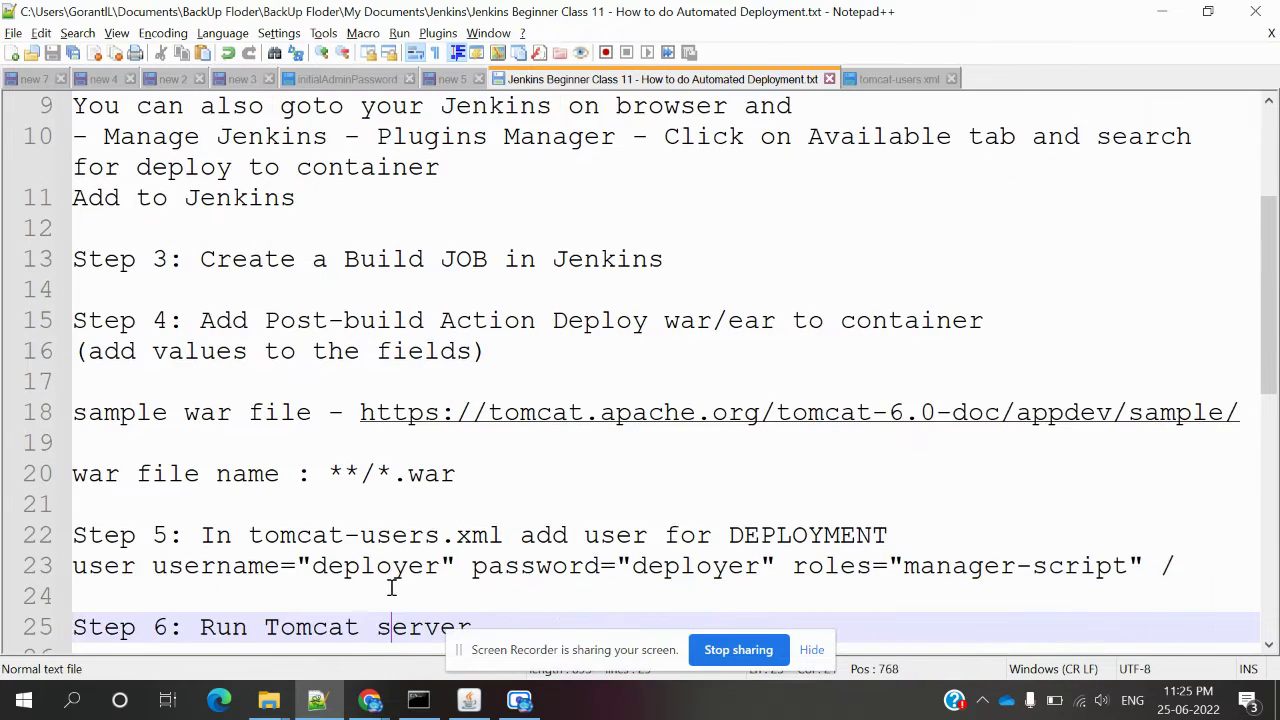
{"action": "key", "text": "Down"}
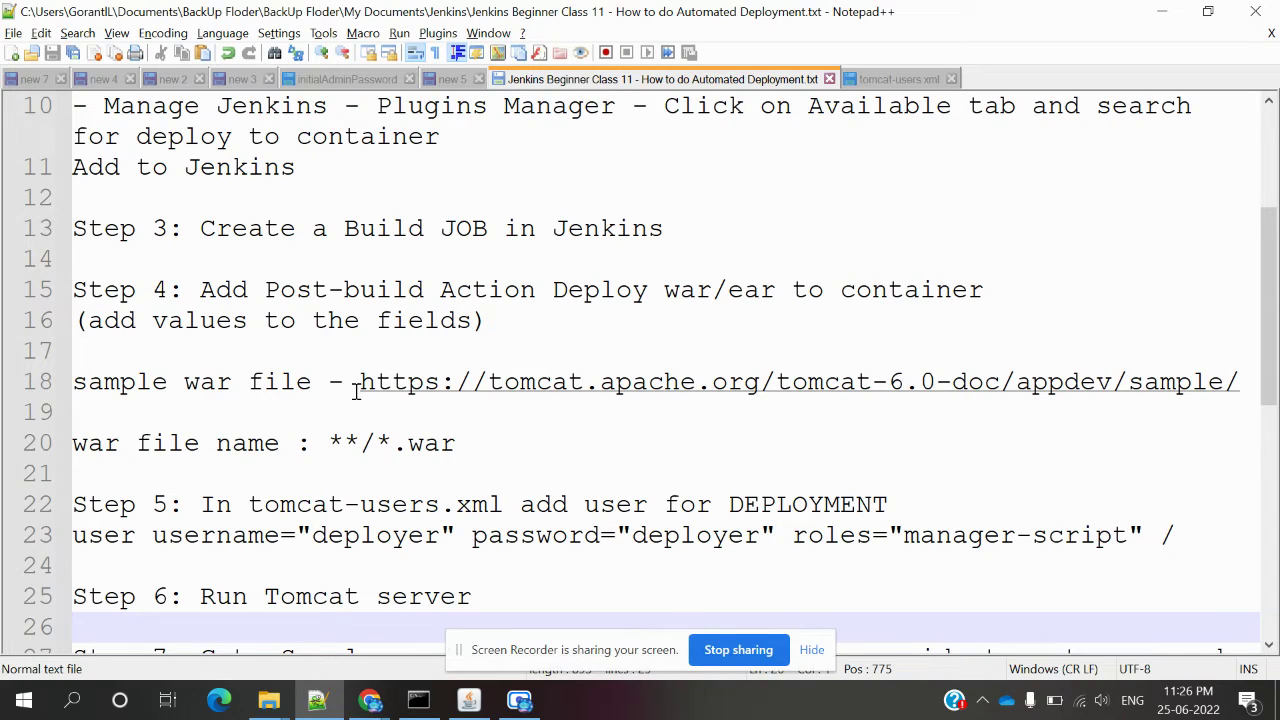
{"action": "left_click_drag", "start_coordinate": [360, 381], "coordinate": [1205, 381]}
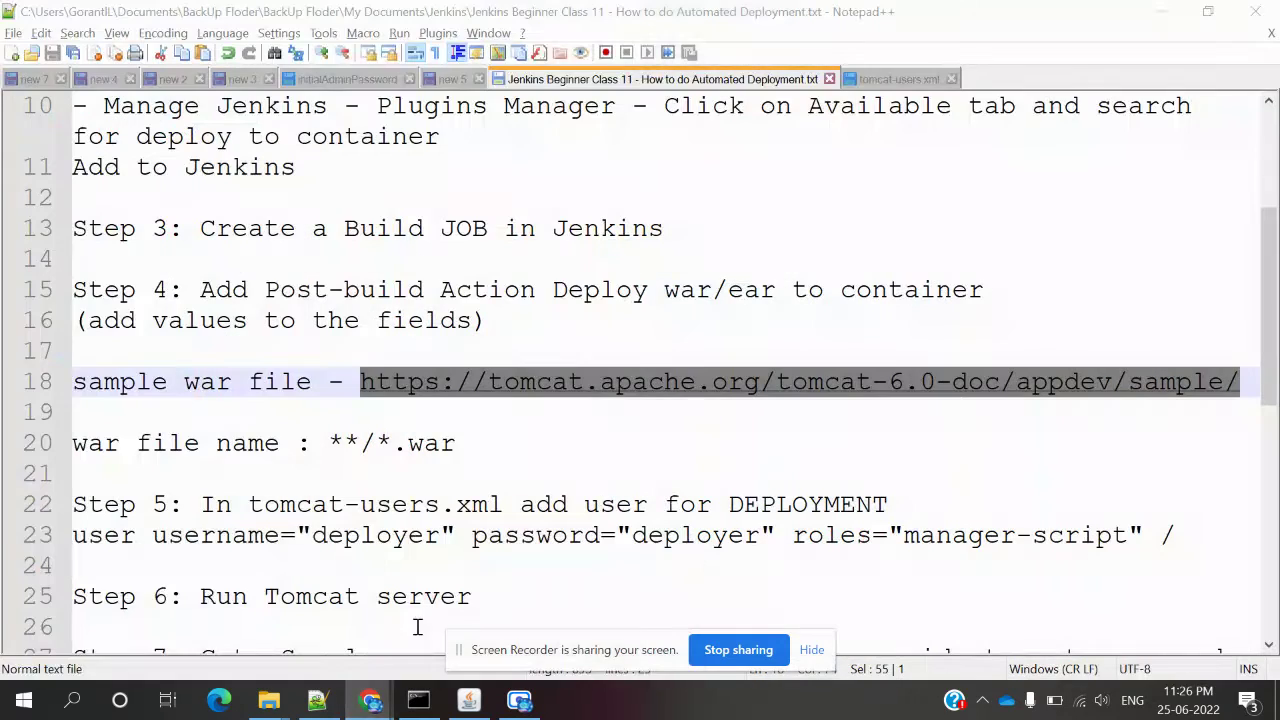
Load tomcat.apache.org/tomcat-6.0-doc/appdev/sample/ in a new incognito tab.
{"action": "mouse_move", "coordinate": [371, 698]}
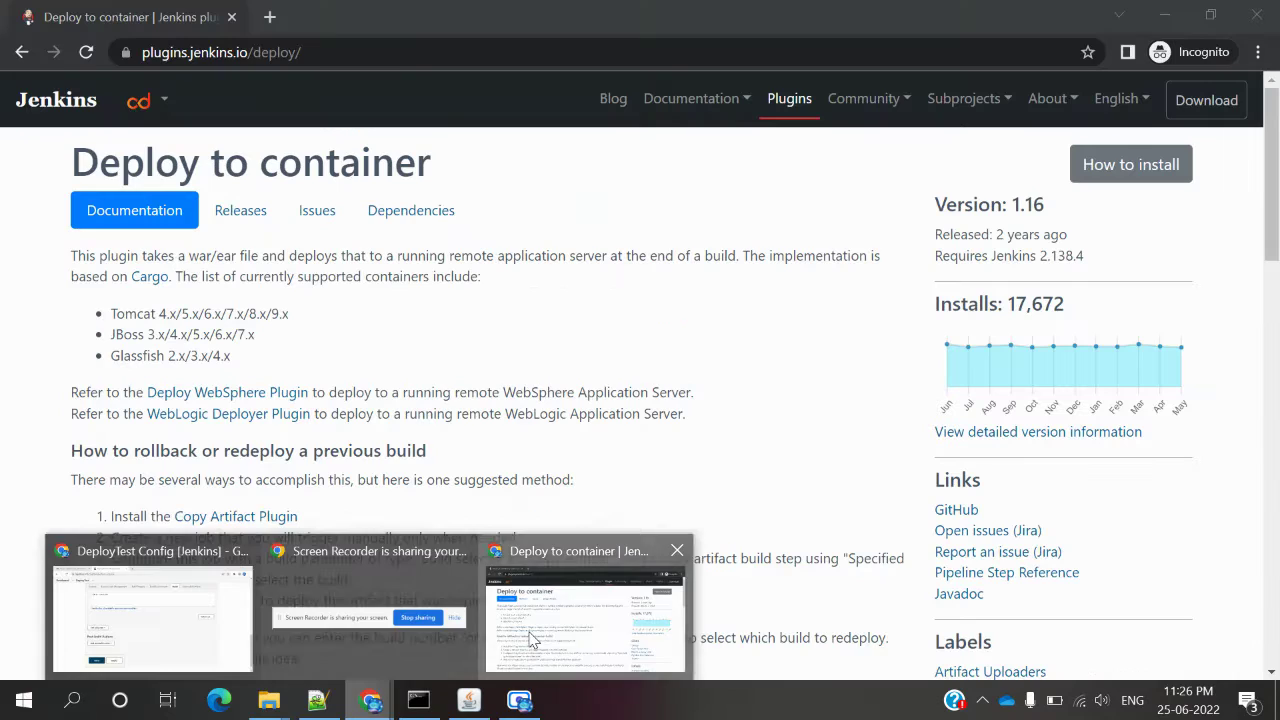
{"action": "left_click", "coordinate": [533, 640]}
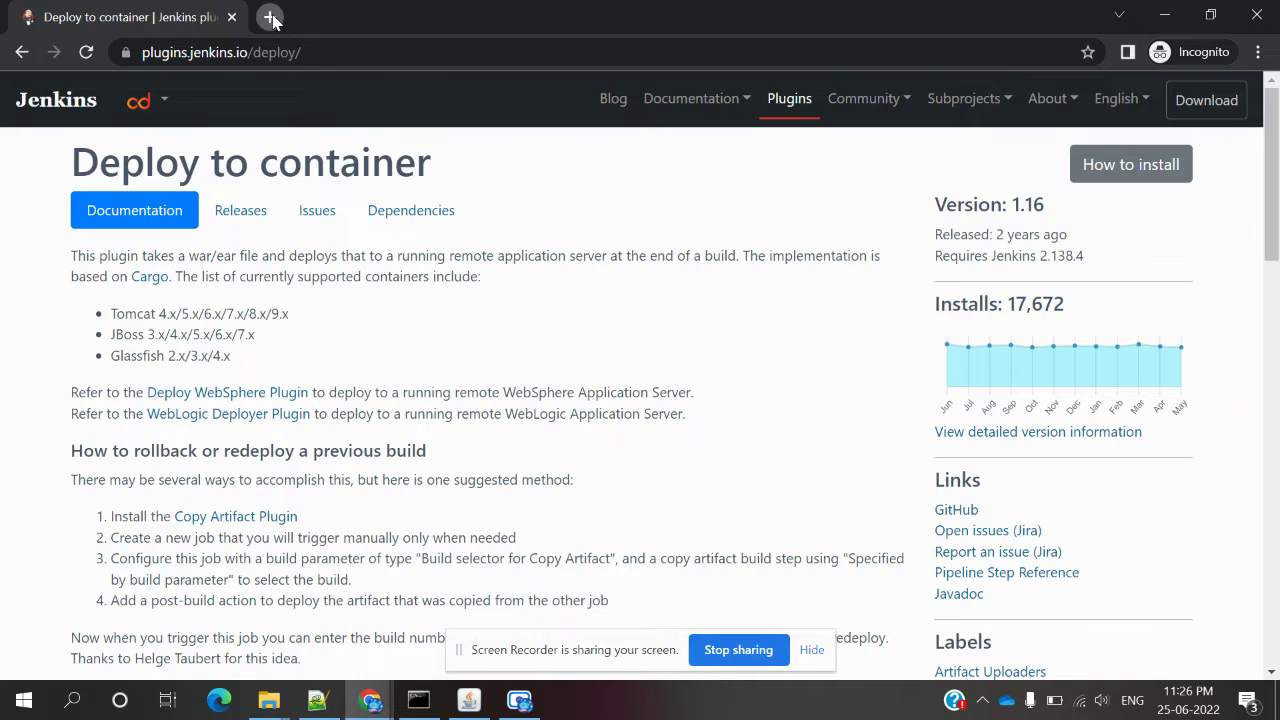
{"action": "left_click", "coordinate": [270, 17]}
{"action": "type", "text": "https://tomcat.apache.org/tomcat-6.0-doc/appdev/sample/"}
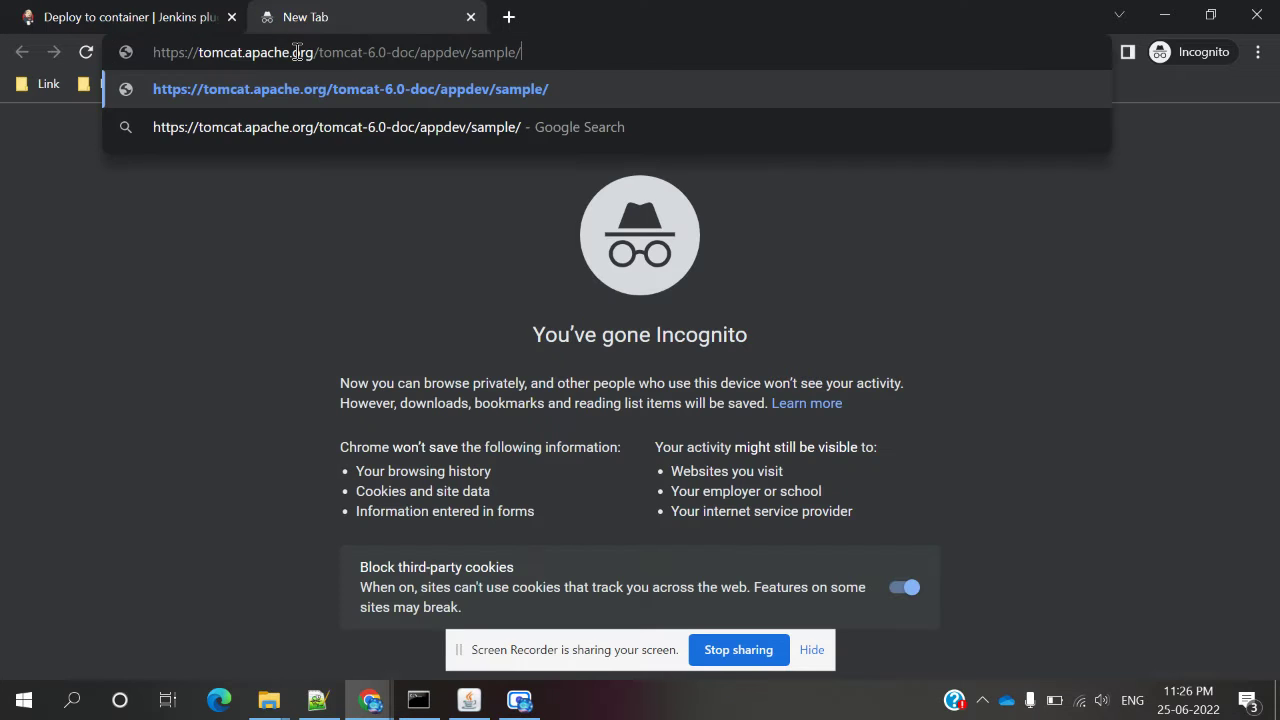
{"action": "key", "text": "Return"}
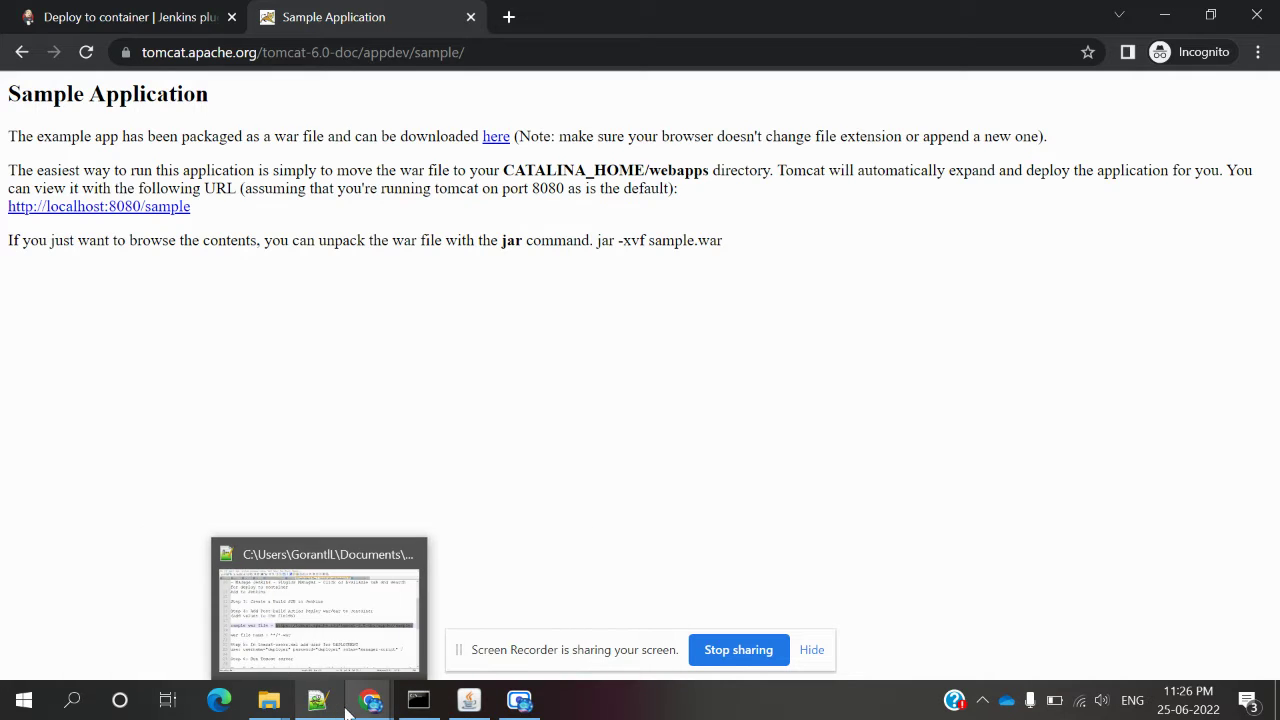
Bring up the TestProject workspace folder window in File Explorer.
{"action": "mouse_move", "coordinate": [351, 707]}
{"action": "mouse_move", "coordinate": [274, 705]}
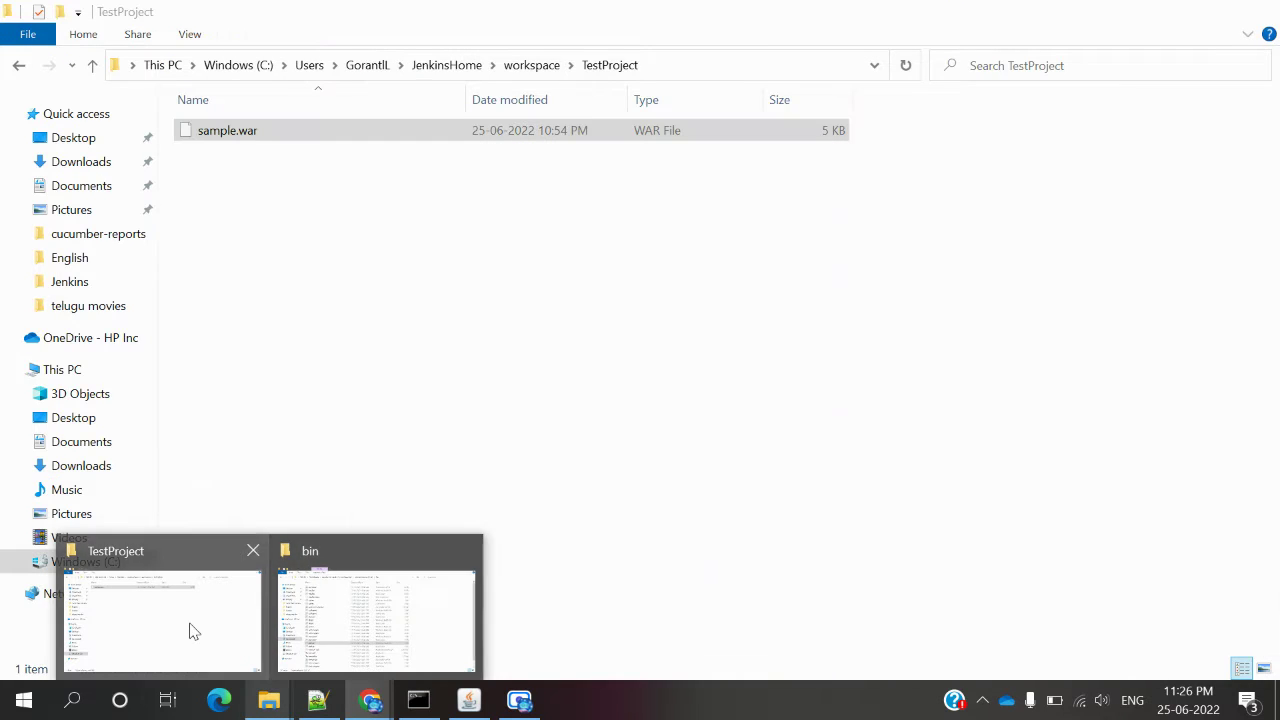
{"action": "left_click", "coordinate": [191, 628]}
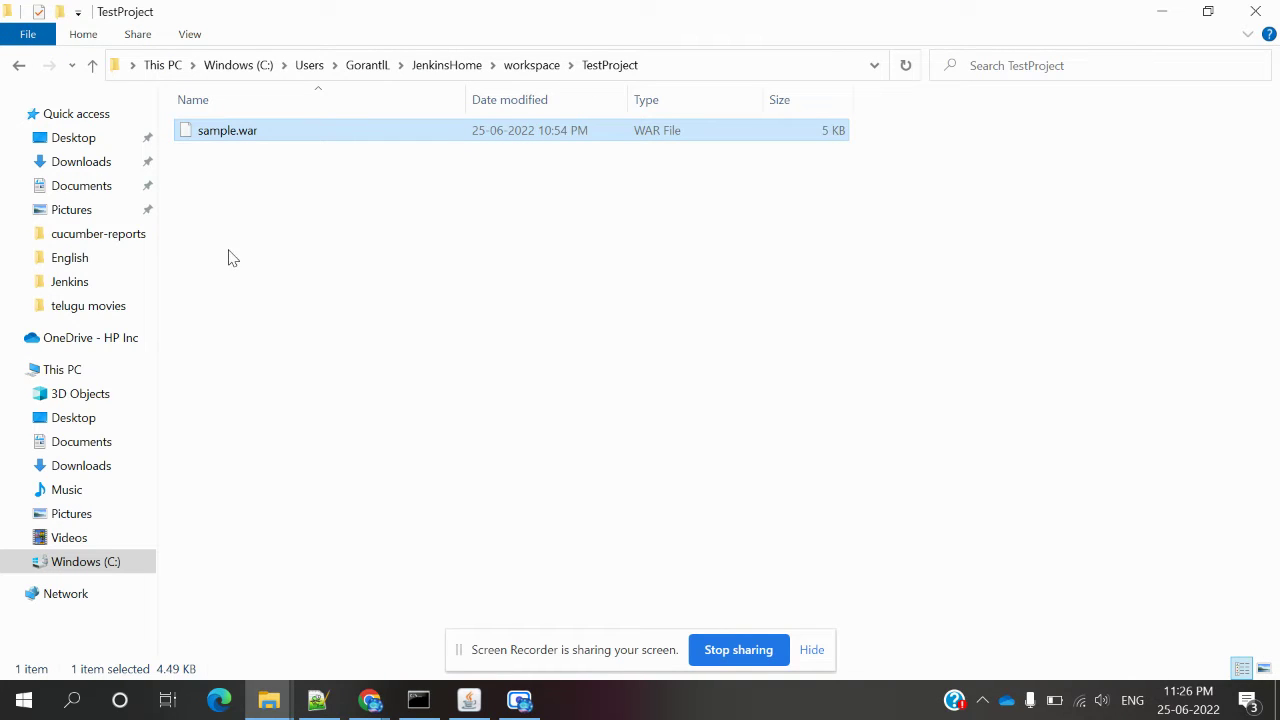
Open the Downloads folder and select the downloaded sample.war (5 KB).
{"action": "mouse_move", "coordinate": [270, 702]}
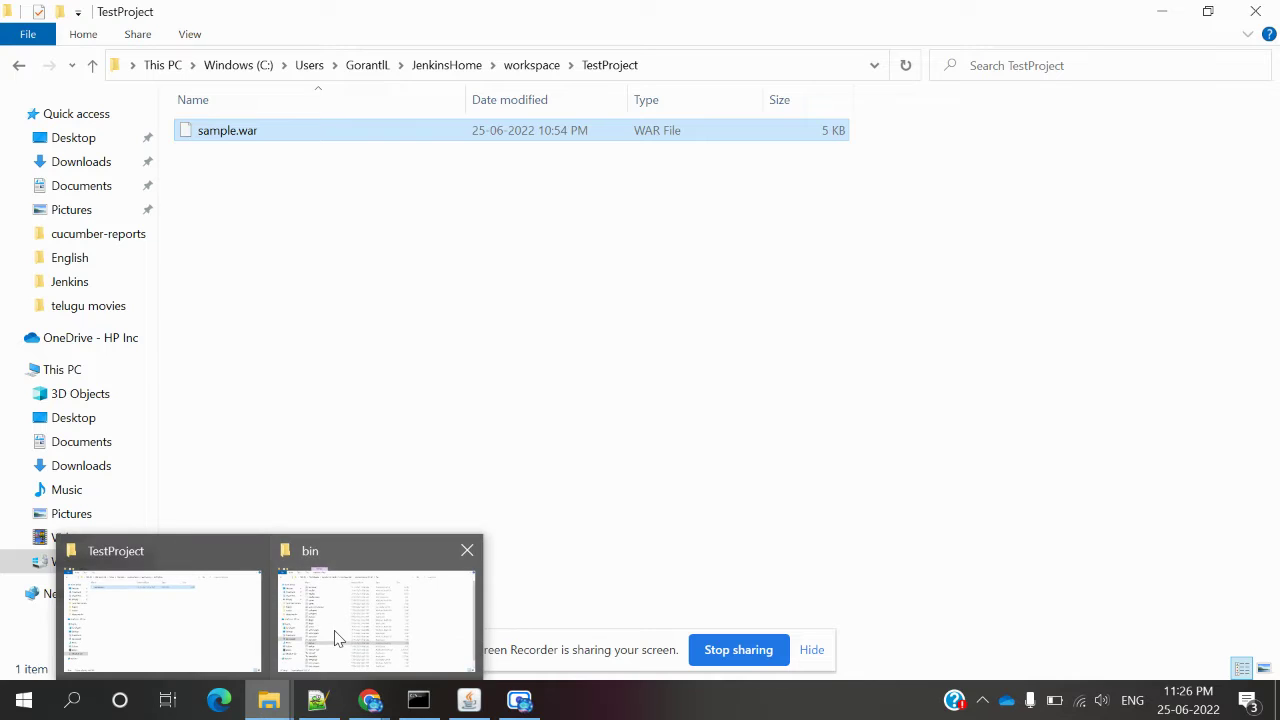
{"action": "left_click", "coordinate": [337, 637]}
{"action": "left_click", "coordinate": [86, 162]}
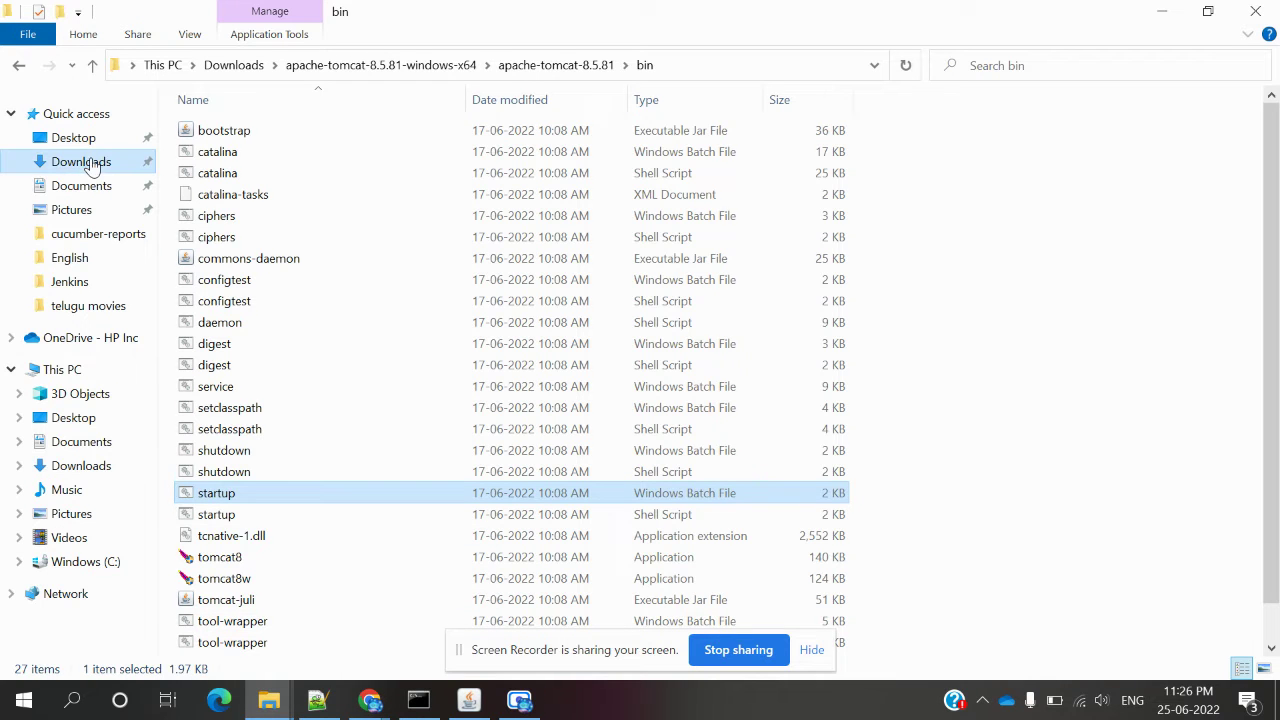
{"action": "left_click", "coordinate": [224, 164]}
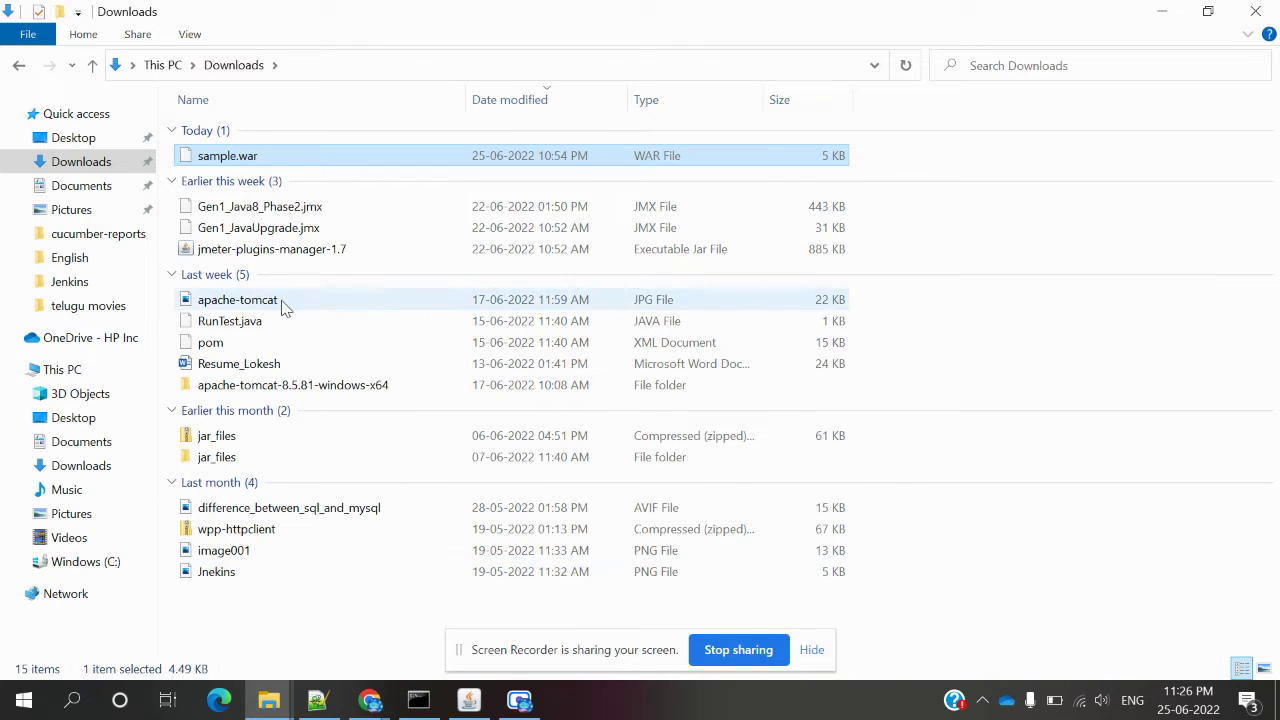
{"action": "mouse_move", "coordinate": [283, 307]}
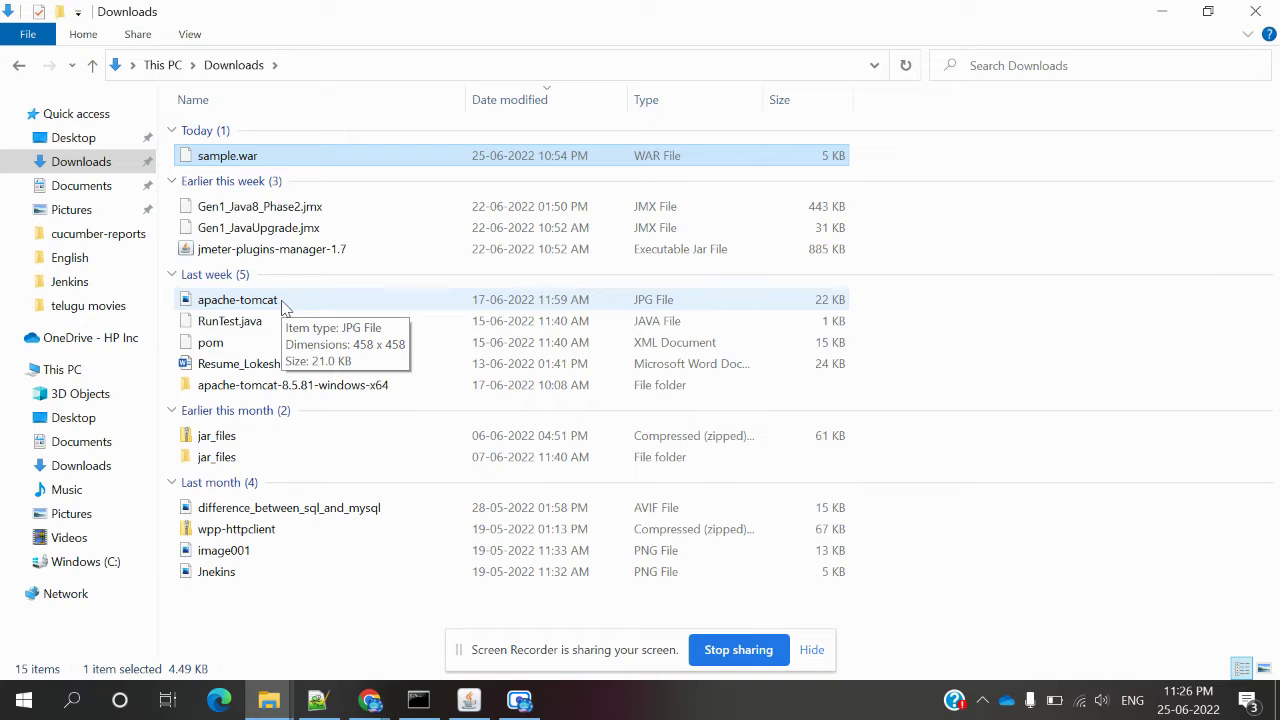
Save the DeployTest job configuration.
{"action": "mouse_move", "coordinate": [371, 706]}
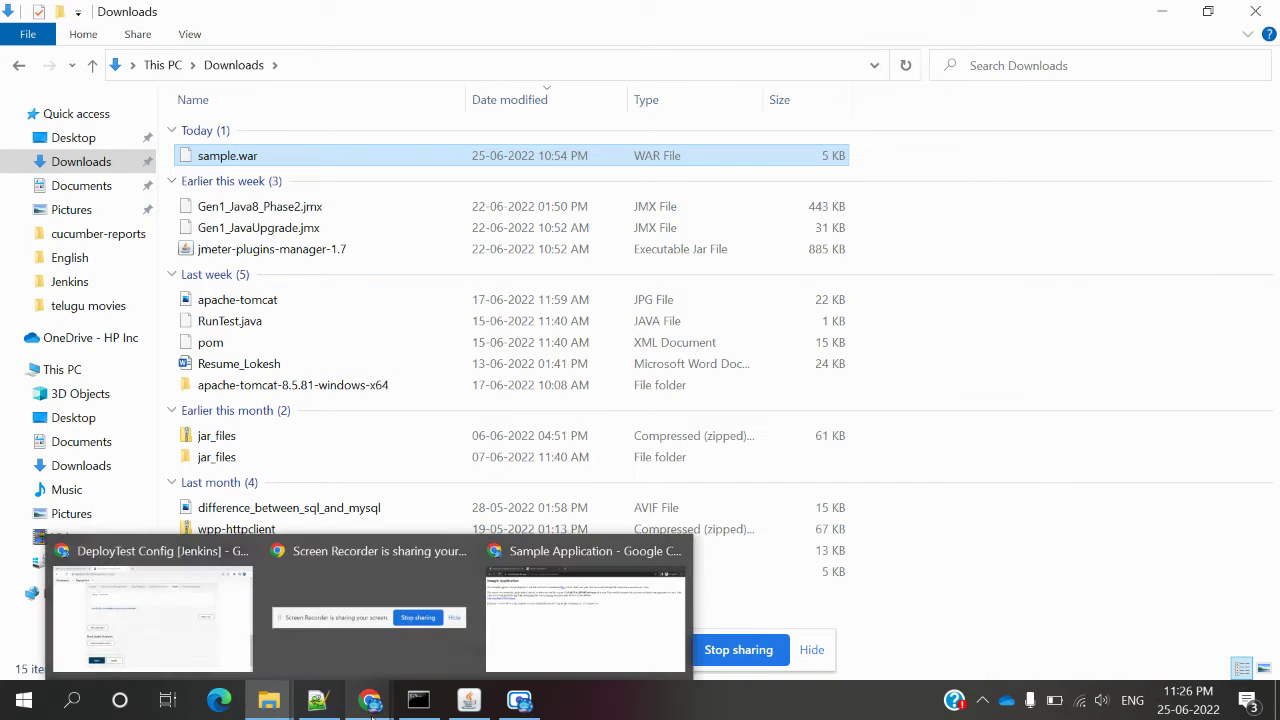
{"action": "left_click", "coordinate": [175, 636]}
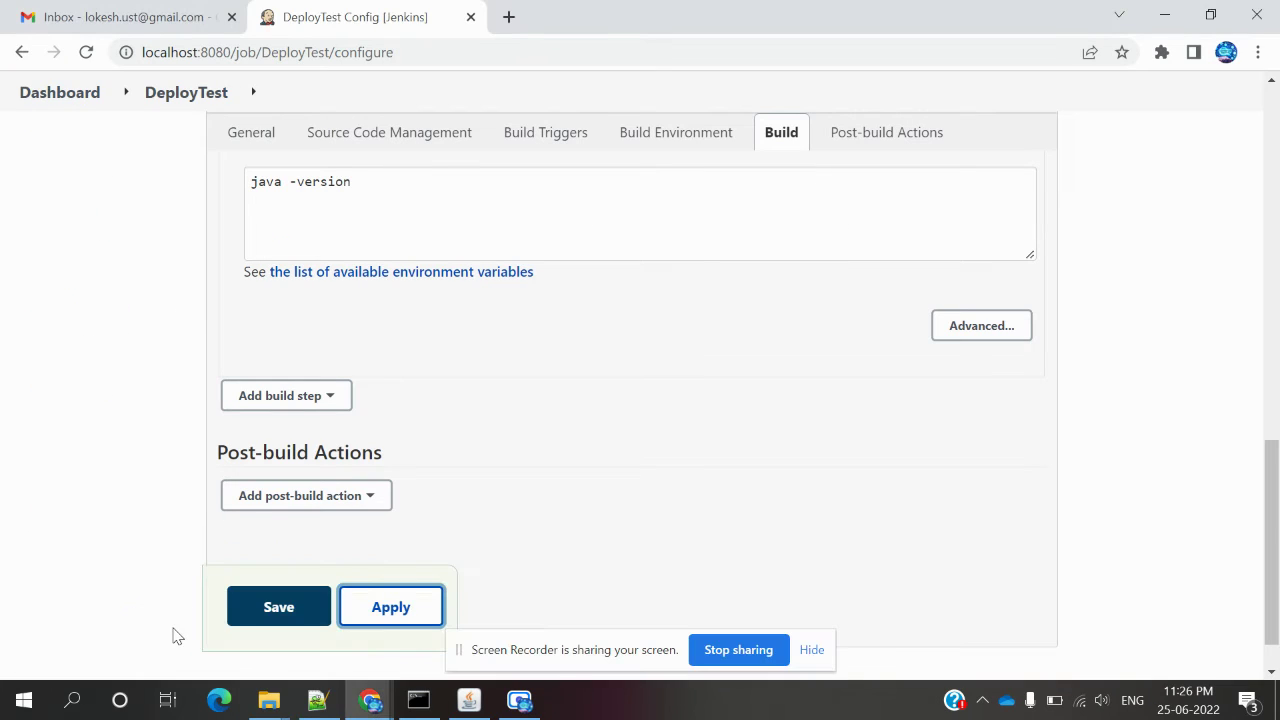
{"action": "left_click", "coordinate": [280, 611]}
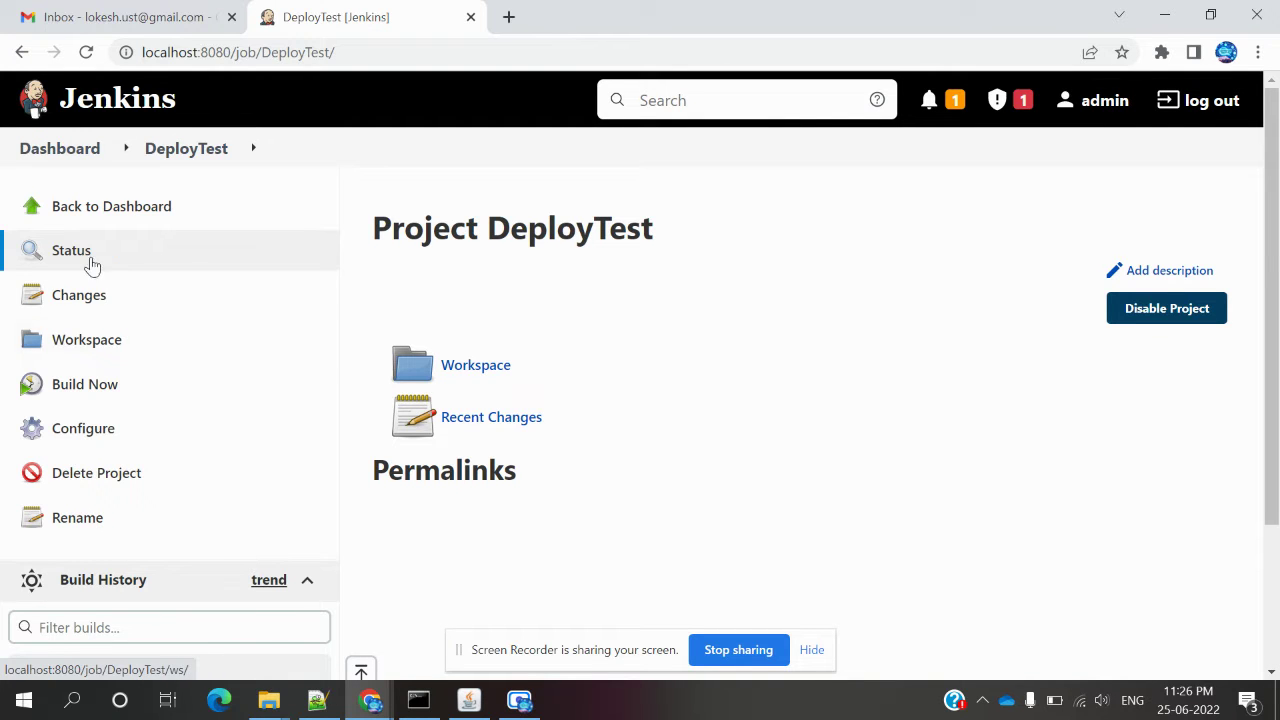
Open Manage Jenkins > Configure System and select JenkinsHome in the Home directory path.
{"action": "left_click", "coordinate": [80, 150]}
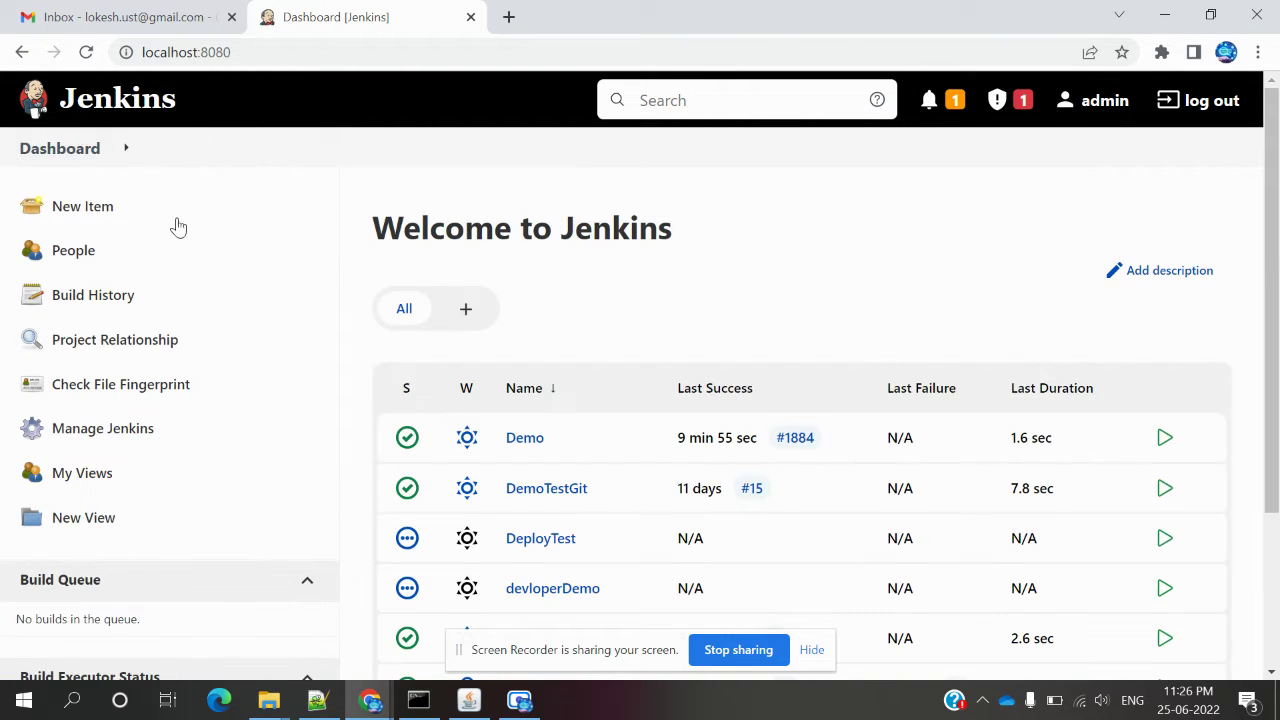
{"action": "left_click", "coordinate": [128, 436]}
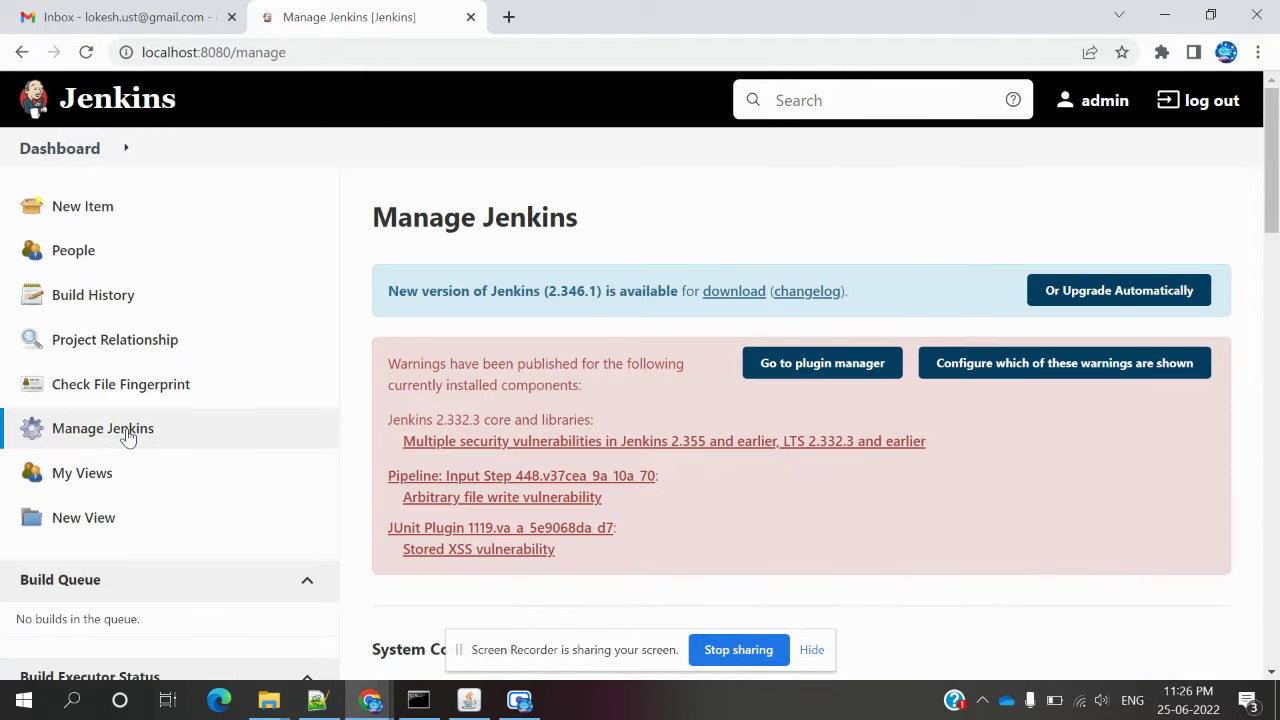
{"action": "scroll", "coordinate": [350, 587], "scroll_direction": "down", "scroll_amount": 3}
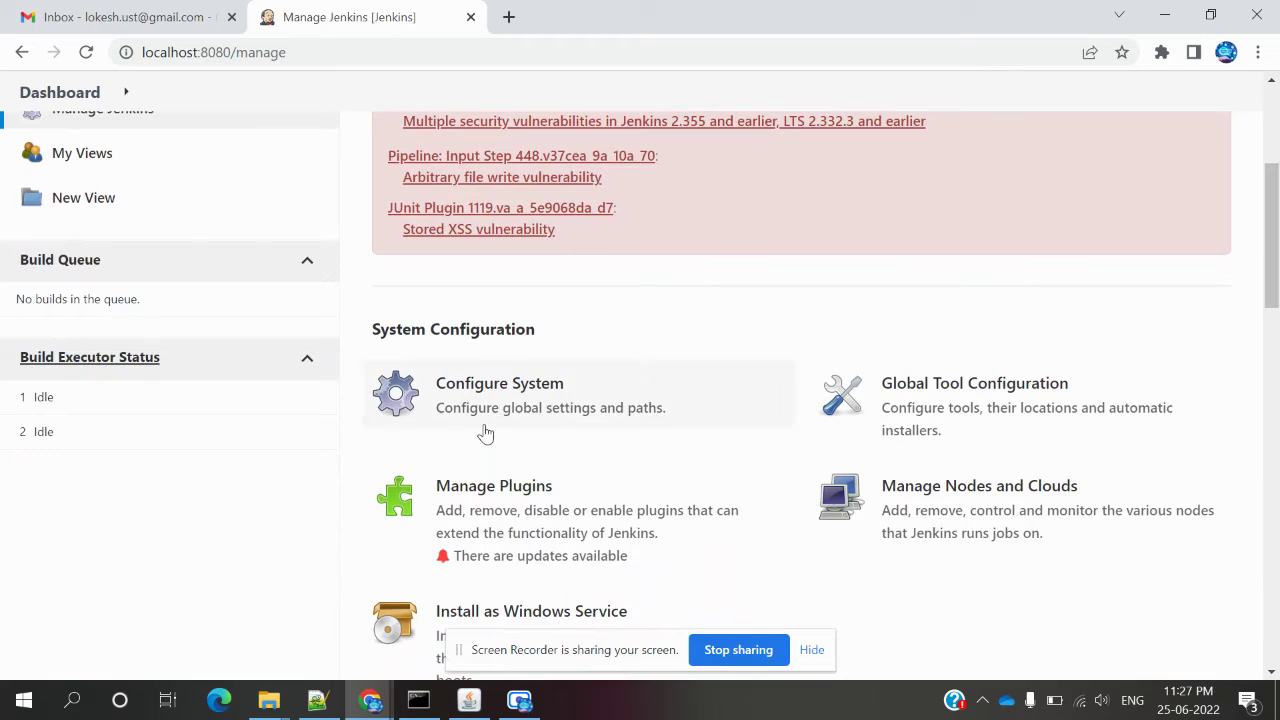
{"action": "left_click", "coordinate": [488, 430]}
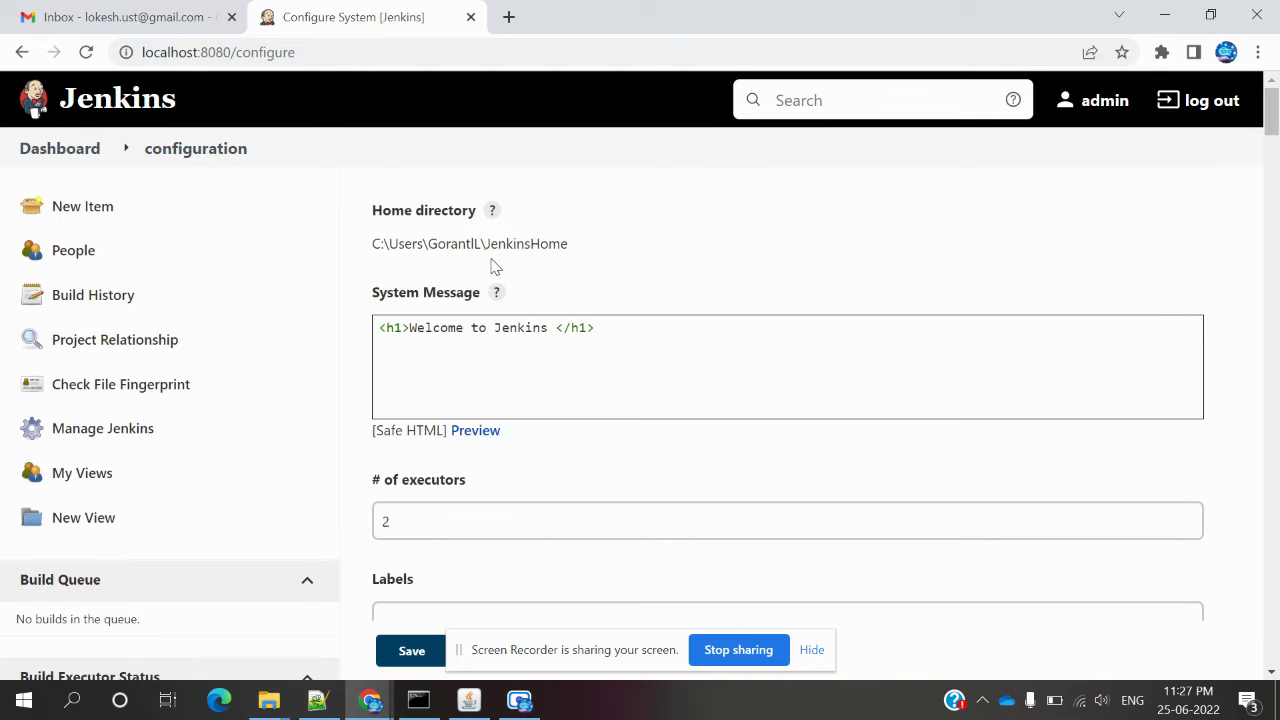
{"action": "double_click", "coordinate": [551, 243]}
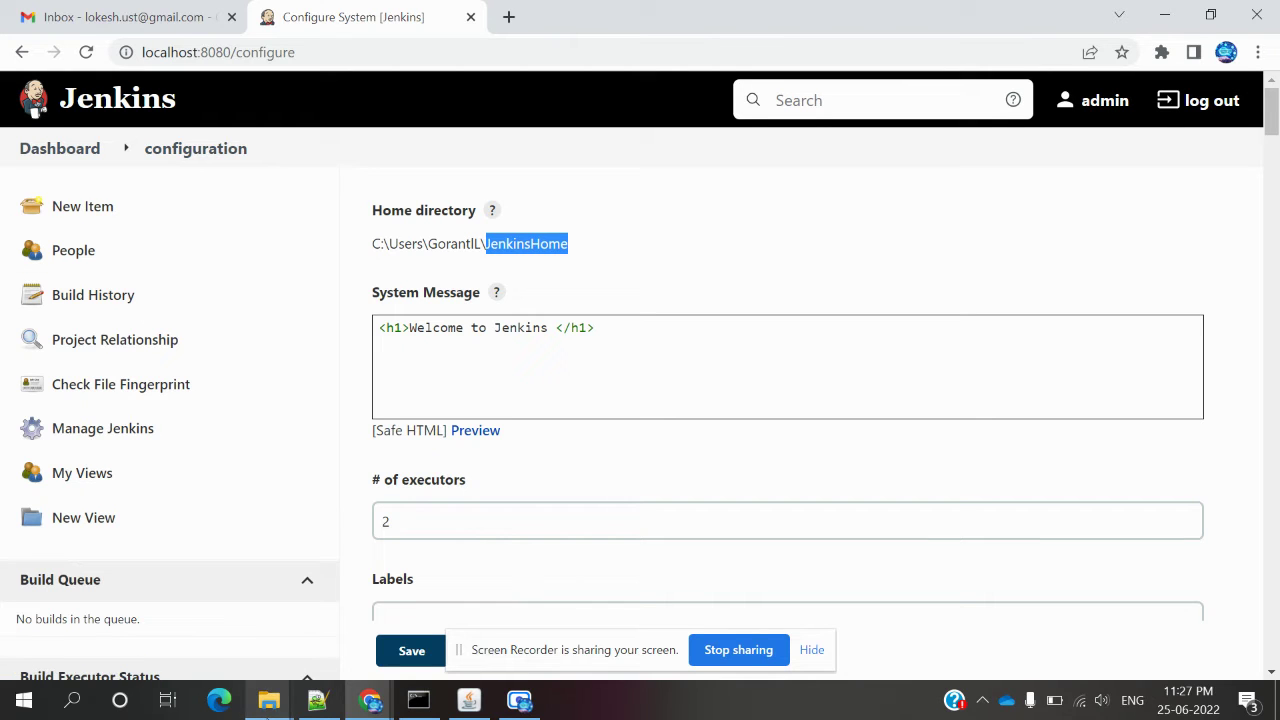
{"action": "left_click", "coordinate": [269, 702]}
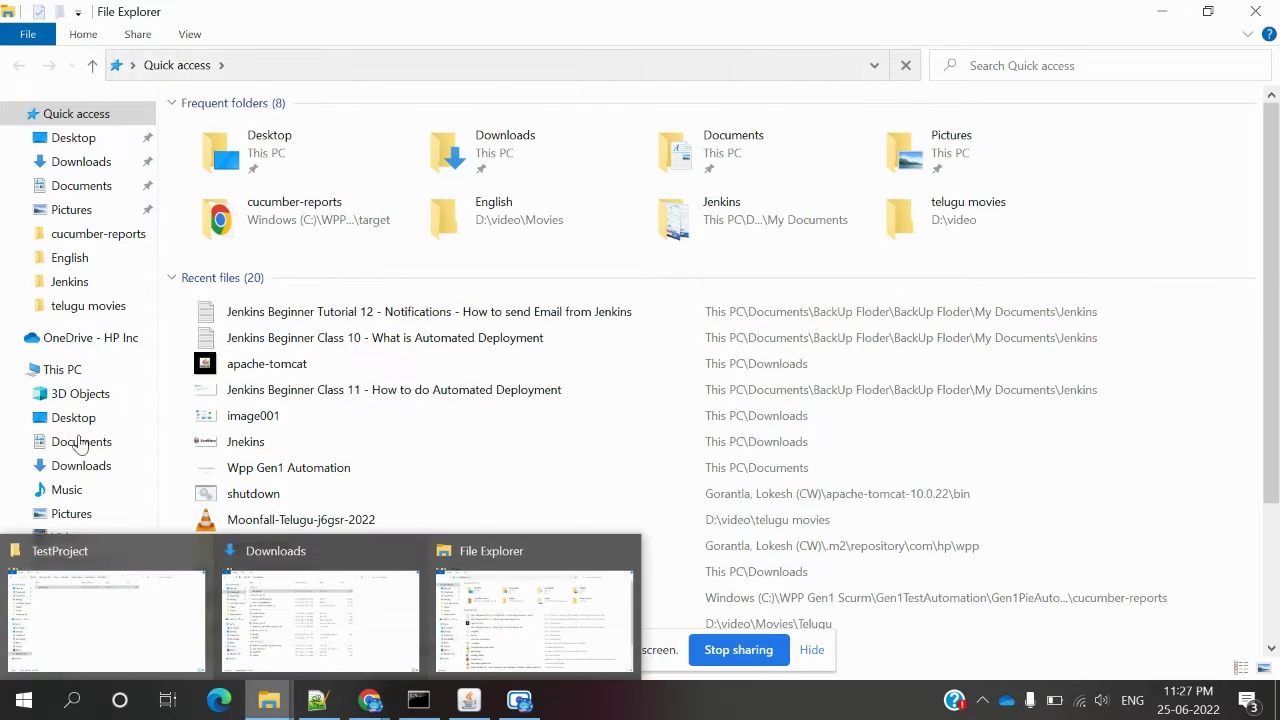
Browse C: > Users > user folder > JenkinsHome > workspace and refresh to show sample.war.
{"action": "left_click", "coordinate": [104, 572]}
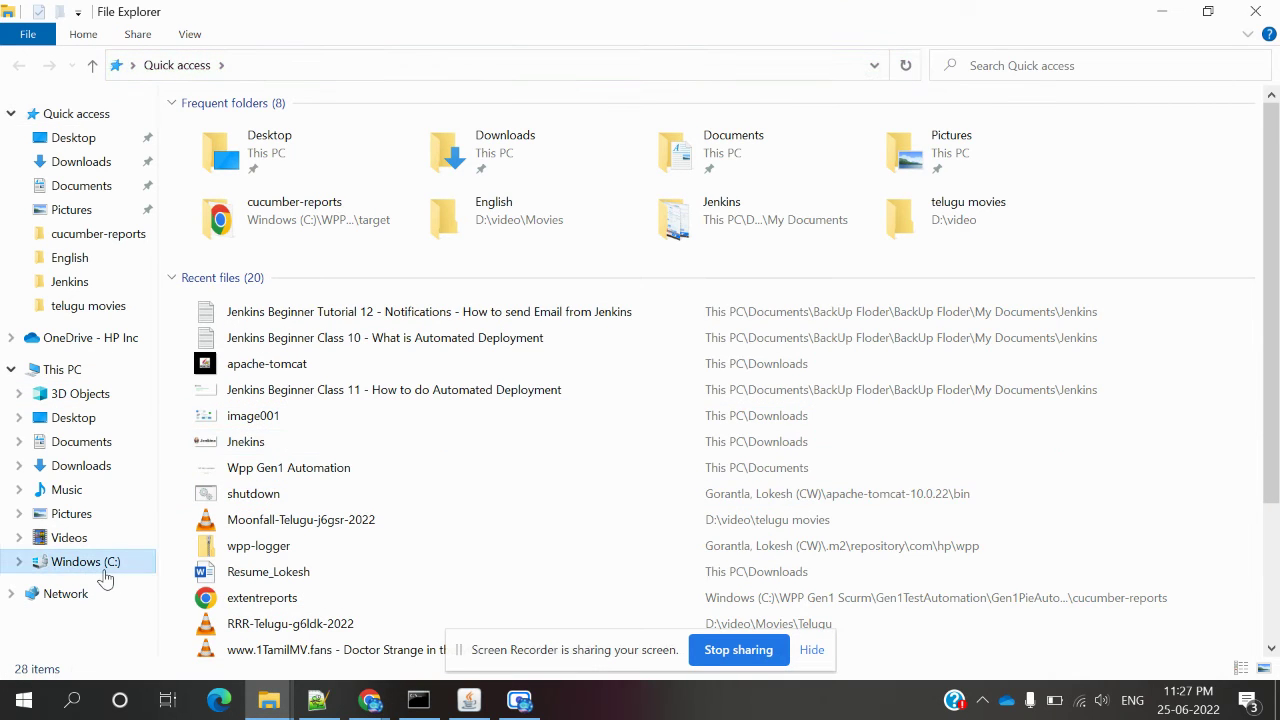
{"action": "double_click", "coordinate": [213, 450]}
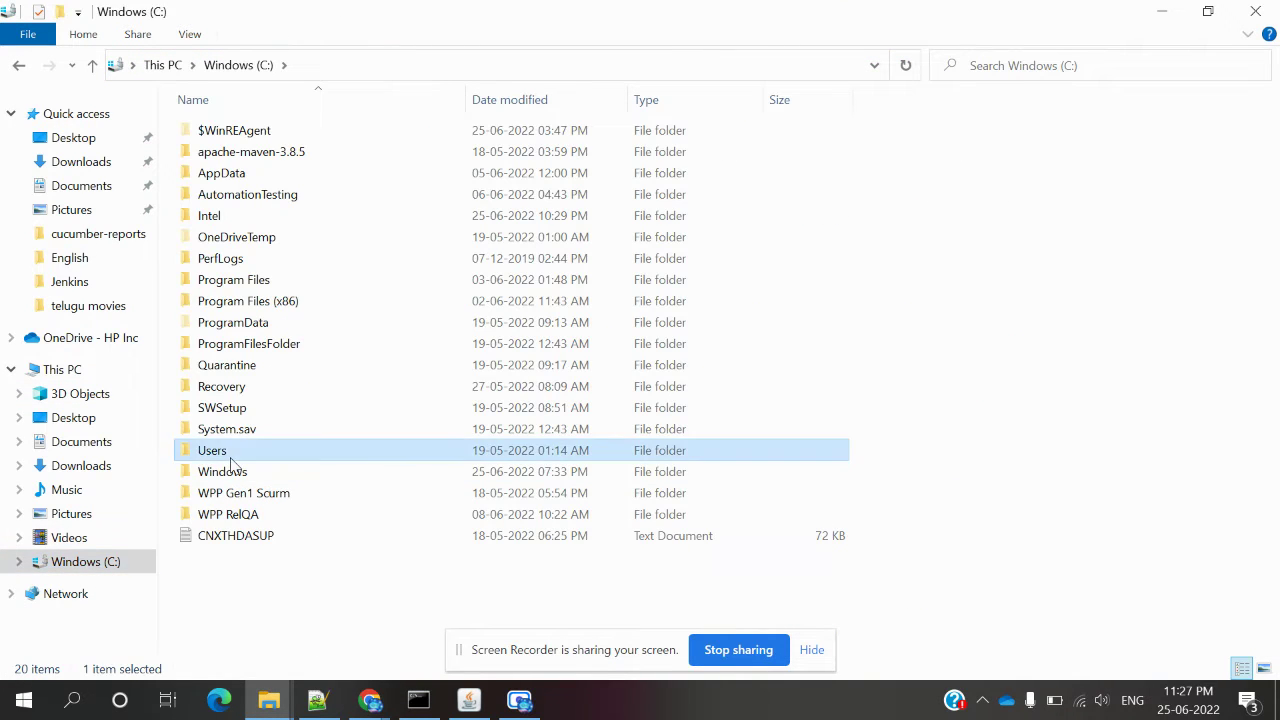
{"action": "double_click", "coordinate": [268, 158]}
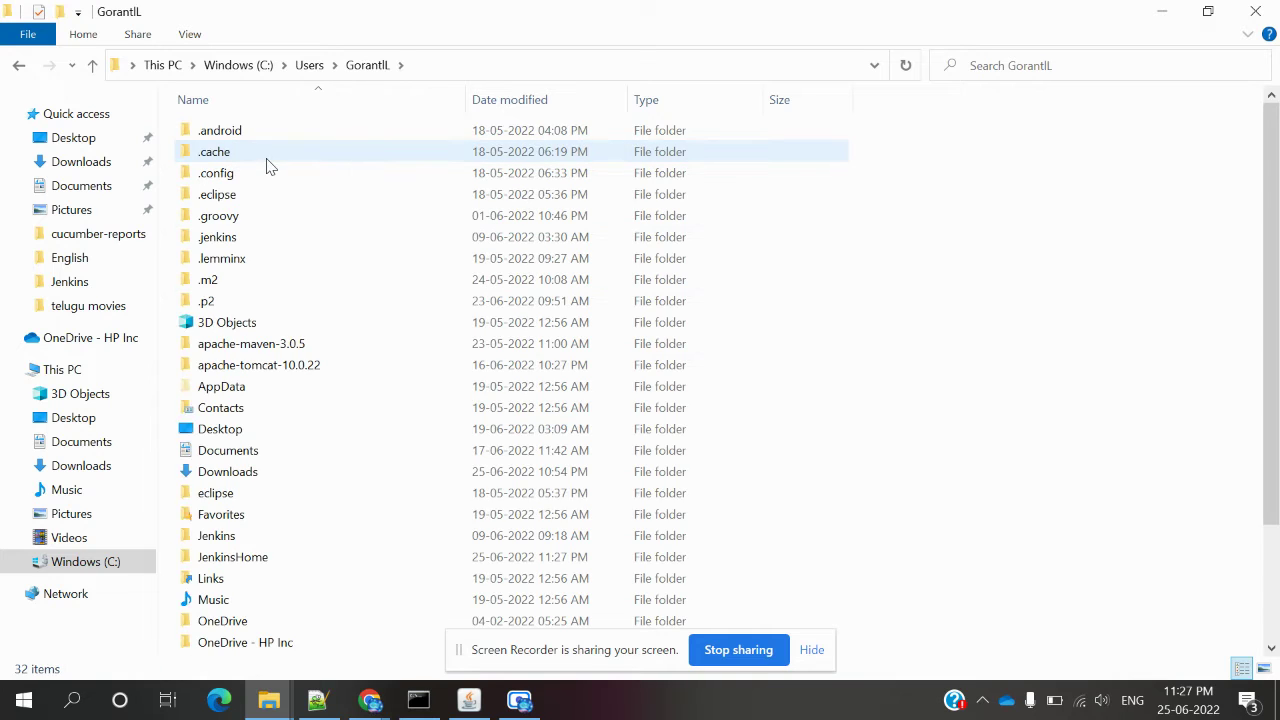
{"action": "double_click", "coordinate": [222, 557]}
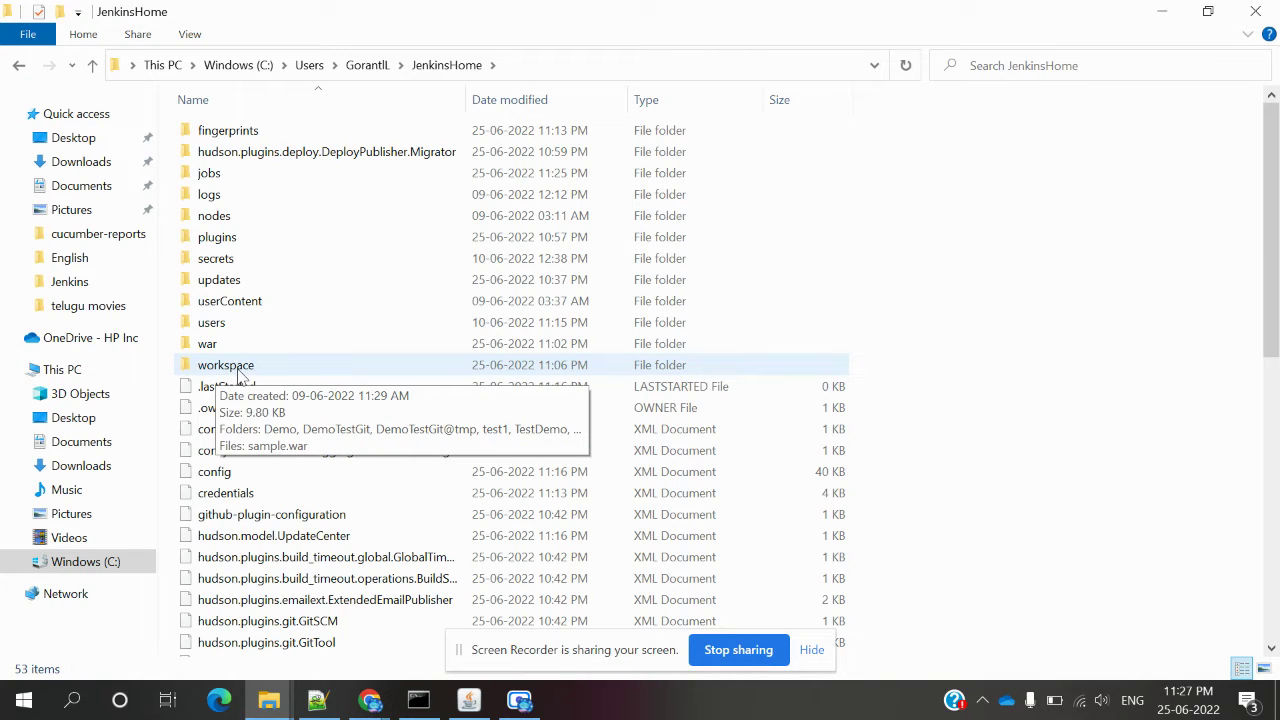
{"action": "double_click", "coordinate": [242, 375]}
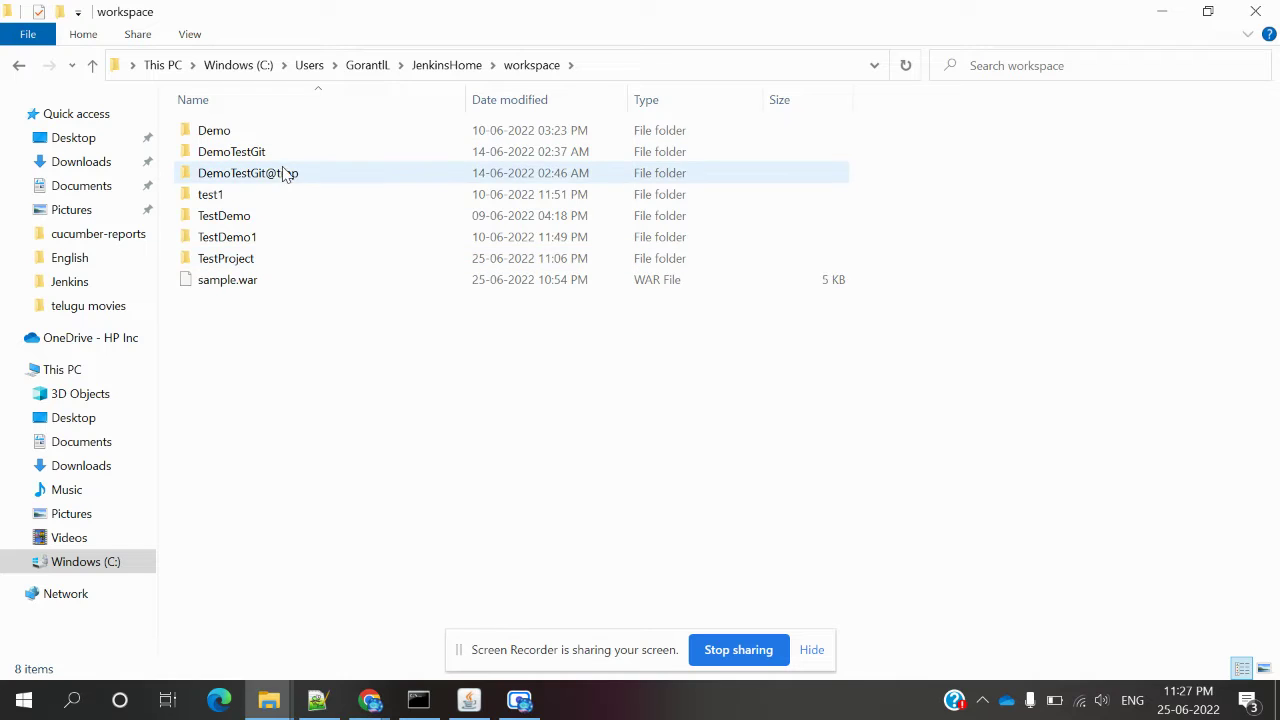
{"action": "right_click", "coordinate": [267, 368]}
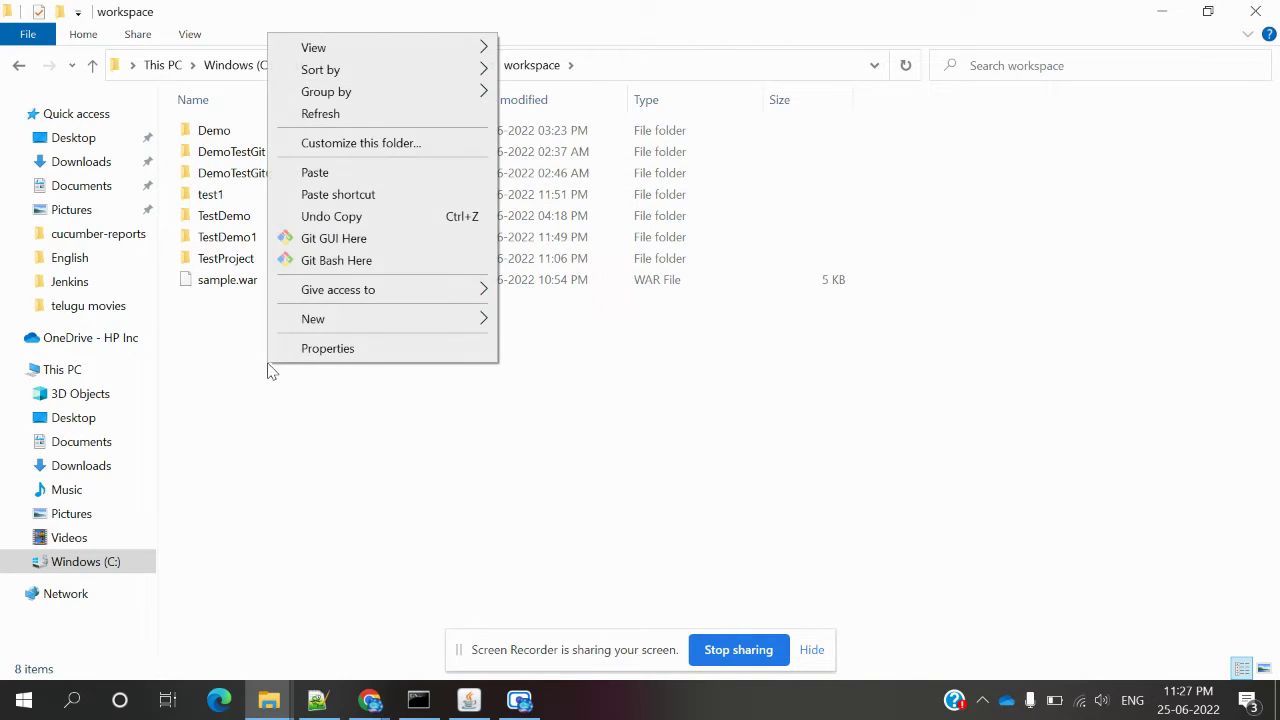
{"action": "left_click", "coordinate": [358, 121]}
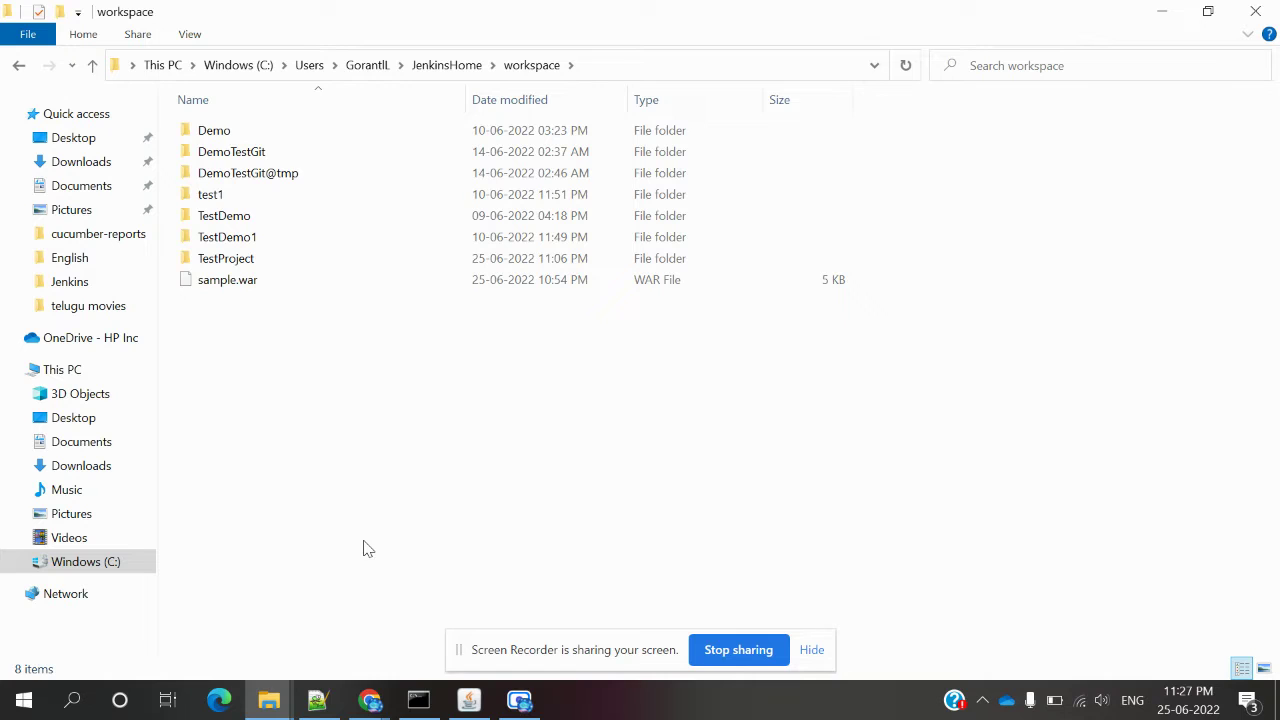
{"action": "mouse_move", "coordinate": [370, 700]}
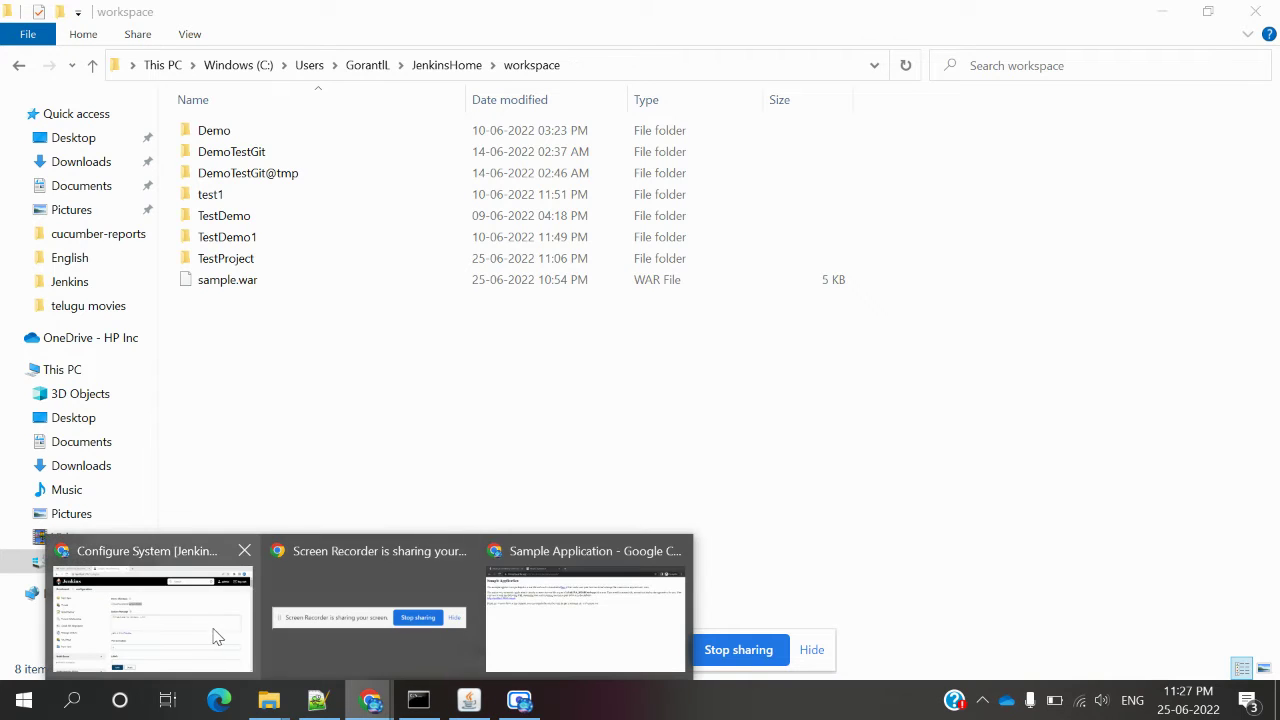
{"action": "left_click", "coordinate": [213, 635]}
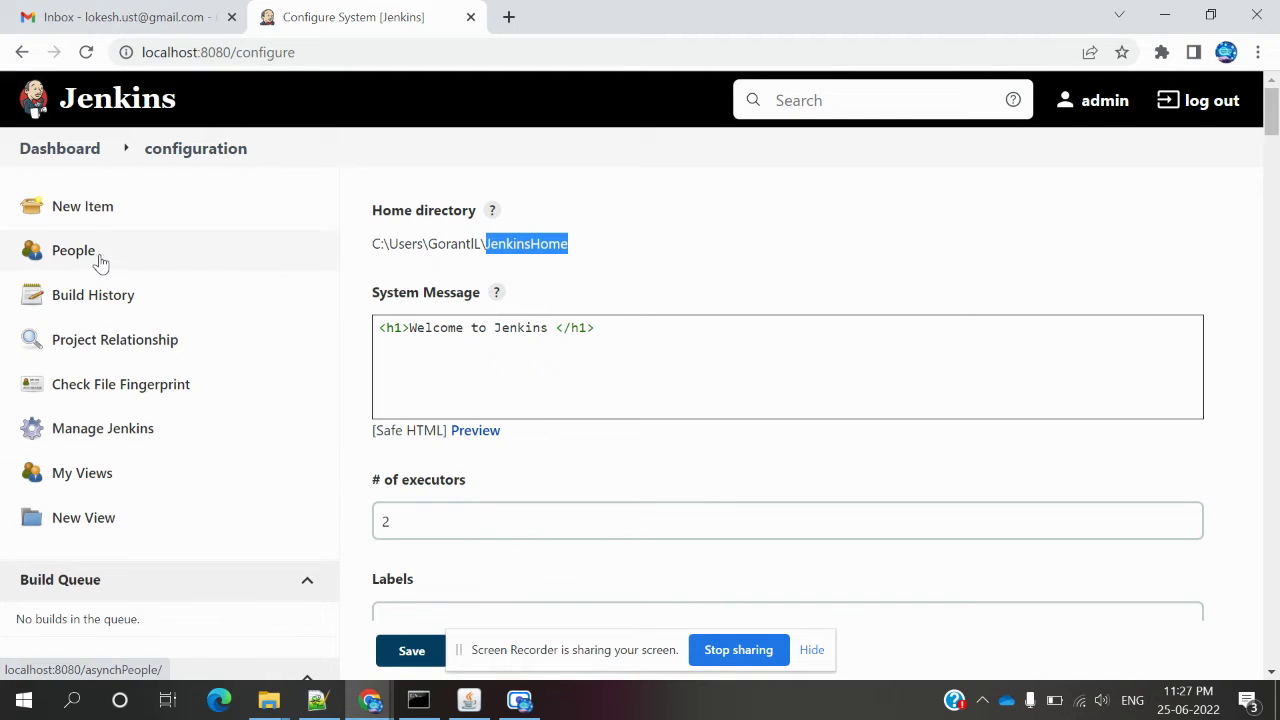
Open Configure from the DeployTest job's dashboard menu and jump to Post-build Actions.
{"action": "left_click", "coordinate": [100, 157]}
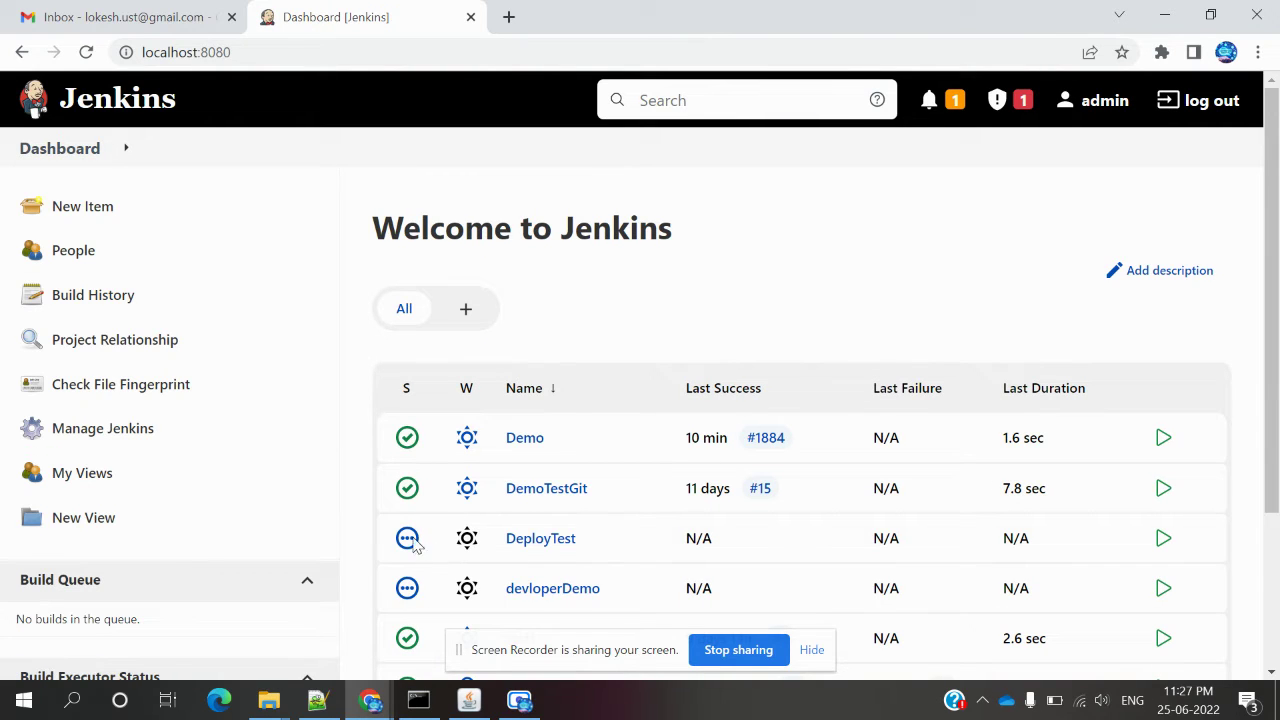
{"action": "left_click", "coordinate": [584, 540]}
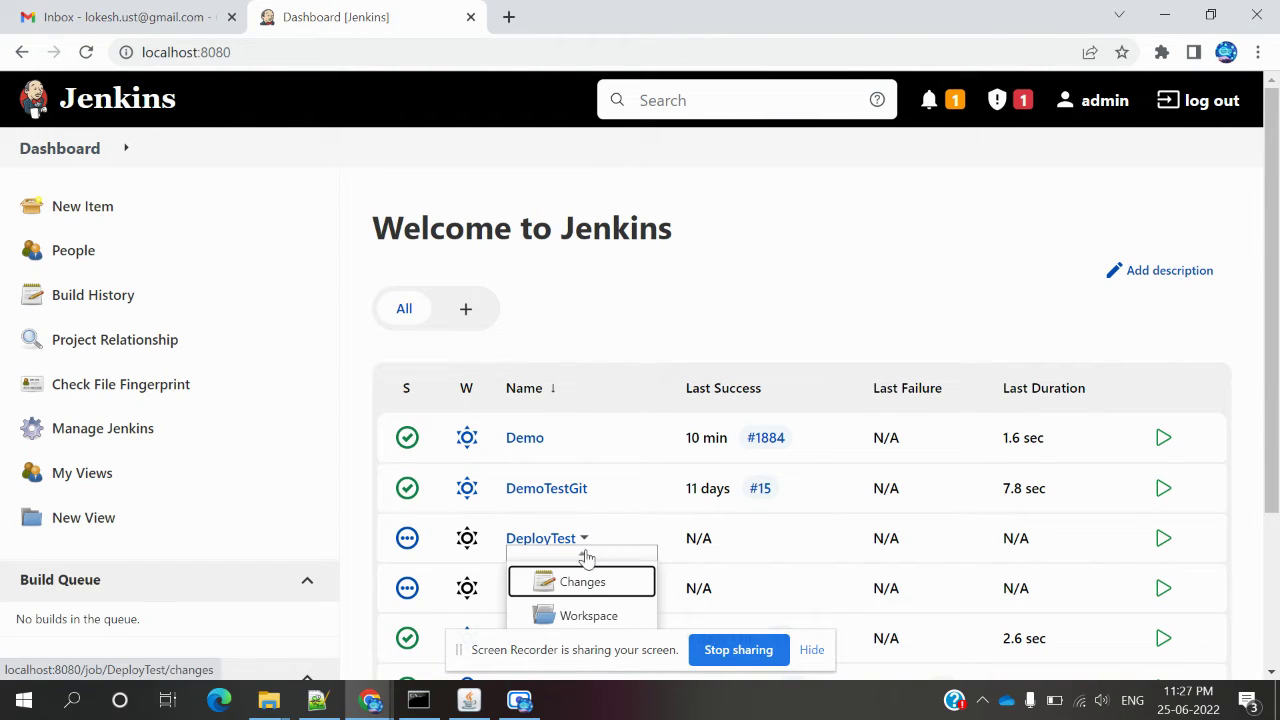
{"action": "left_click", "coordinate": [1270, 345]}
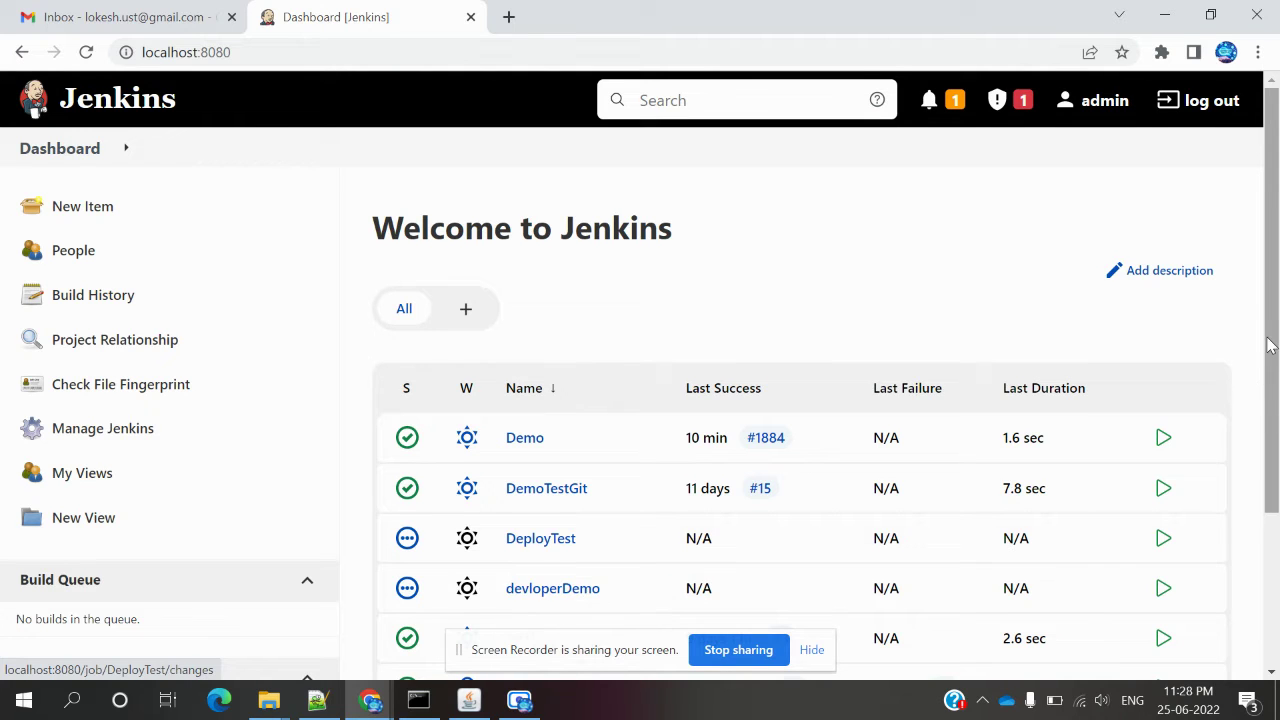
{"action": "scroll", "coordinate": [1270, 345], "scroll_direction": "down", "scroll_amount": 2}
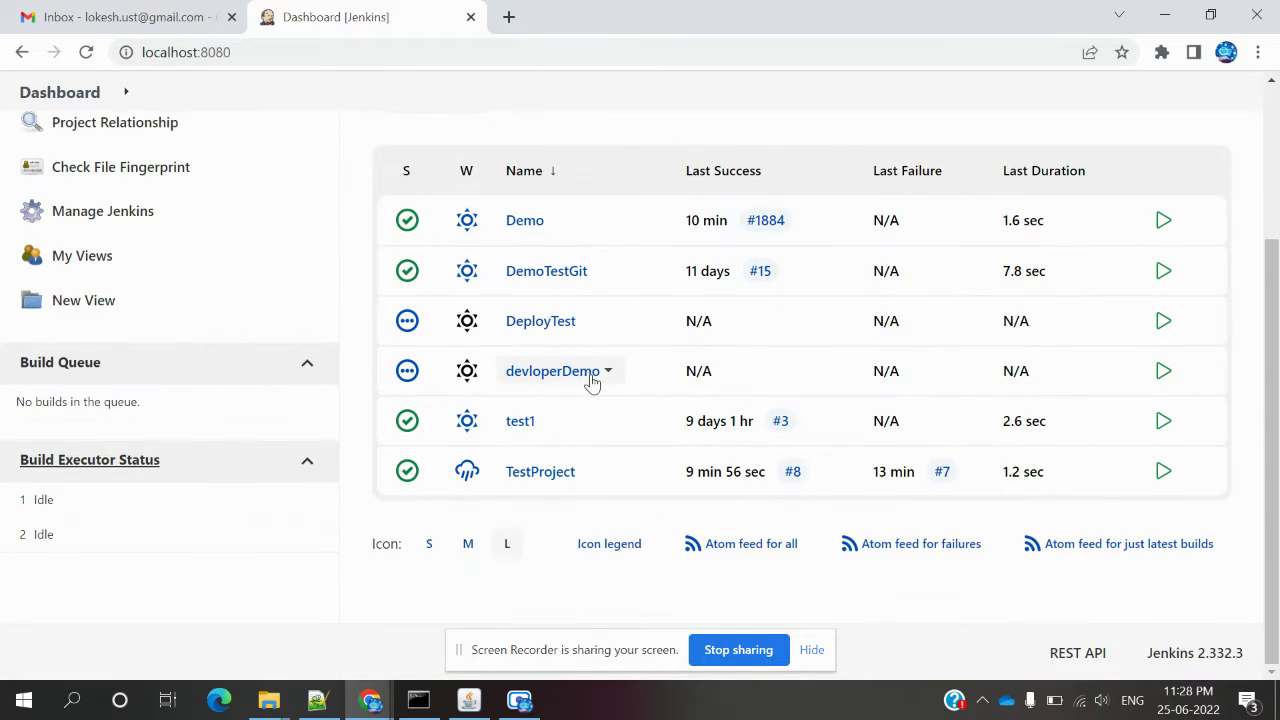
{"action": "left_click", "coordinate": [607, 371]}
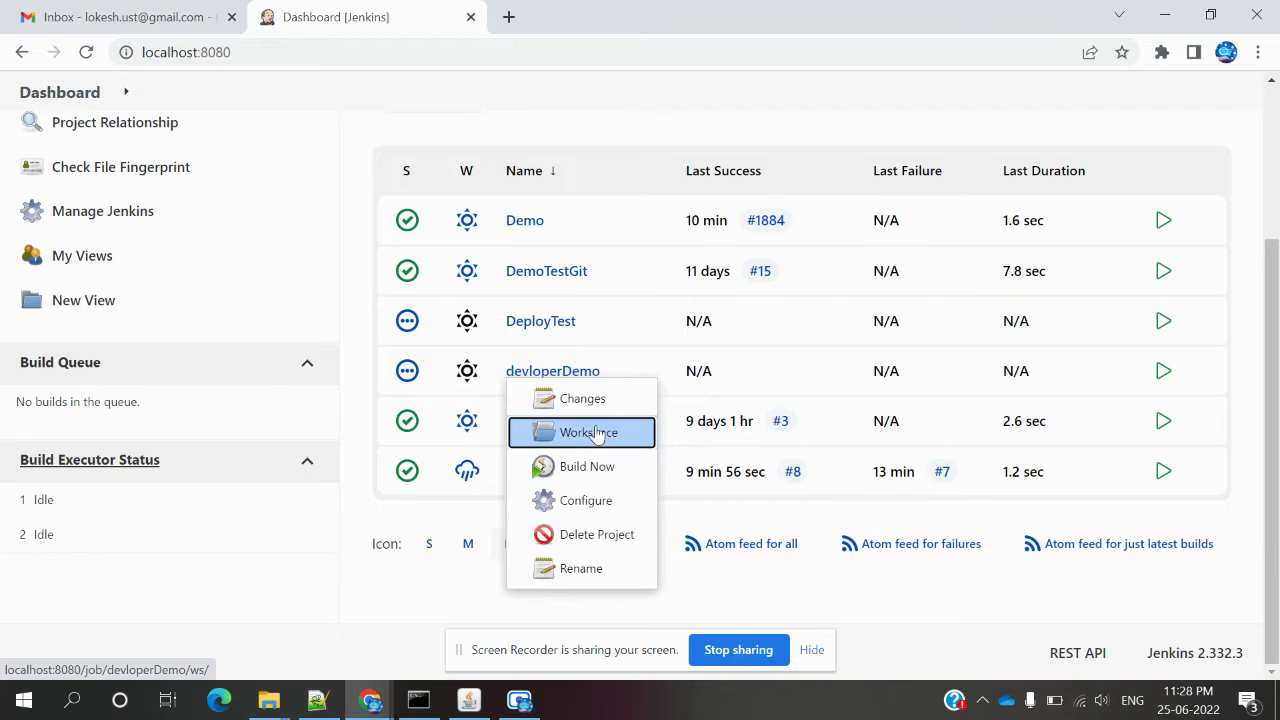
{"action": "left_click", "coordinate": [584, 323]}
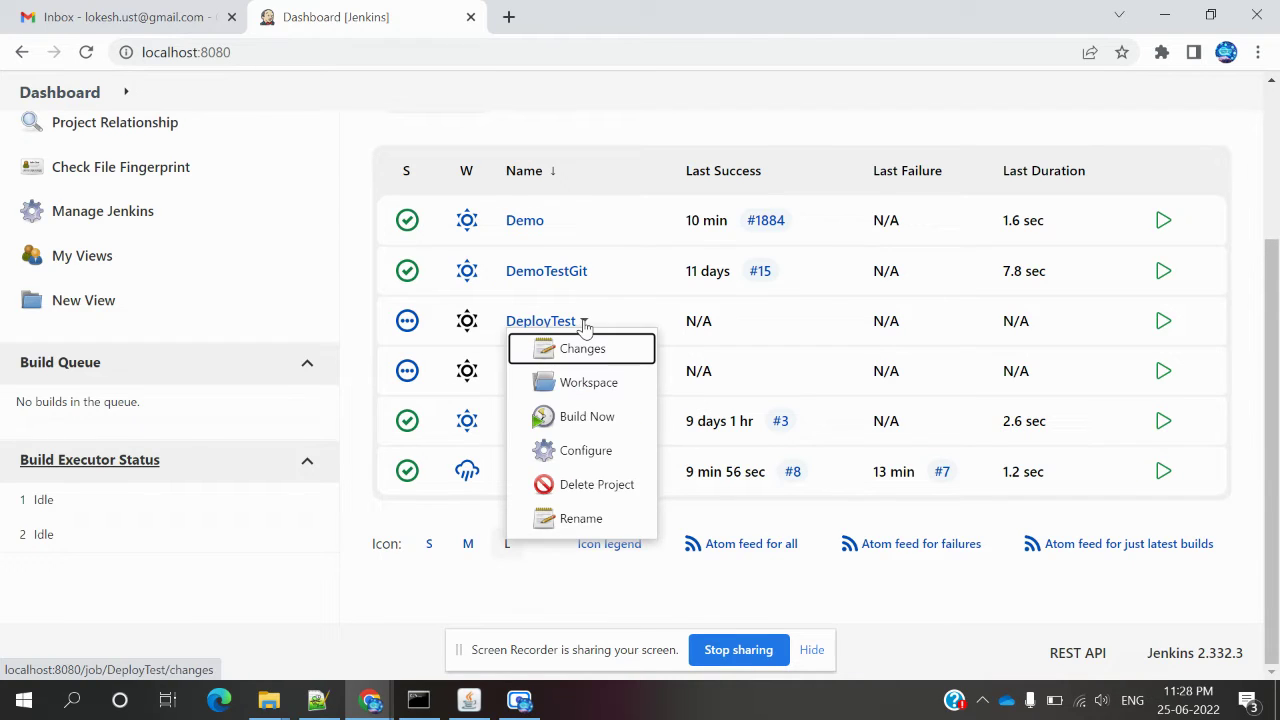
{"action": "left_click", "coordinate": [595, 452]}
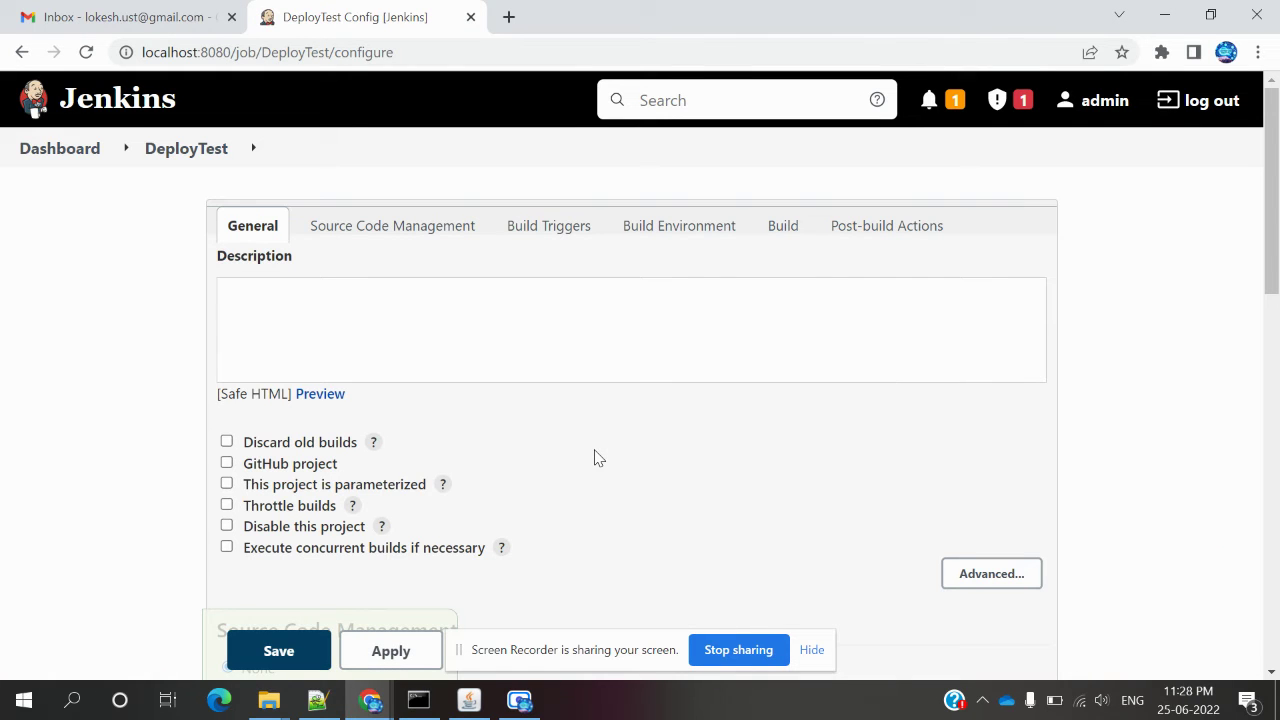
{"action": "left_click", "coordinate": [858, 242]}
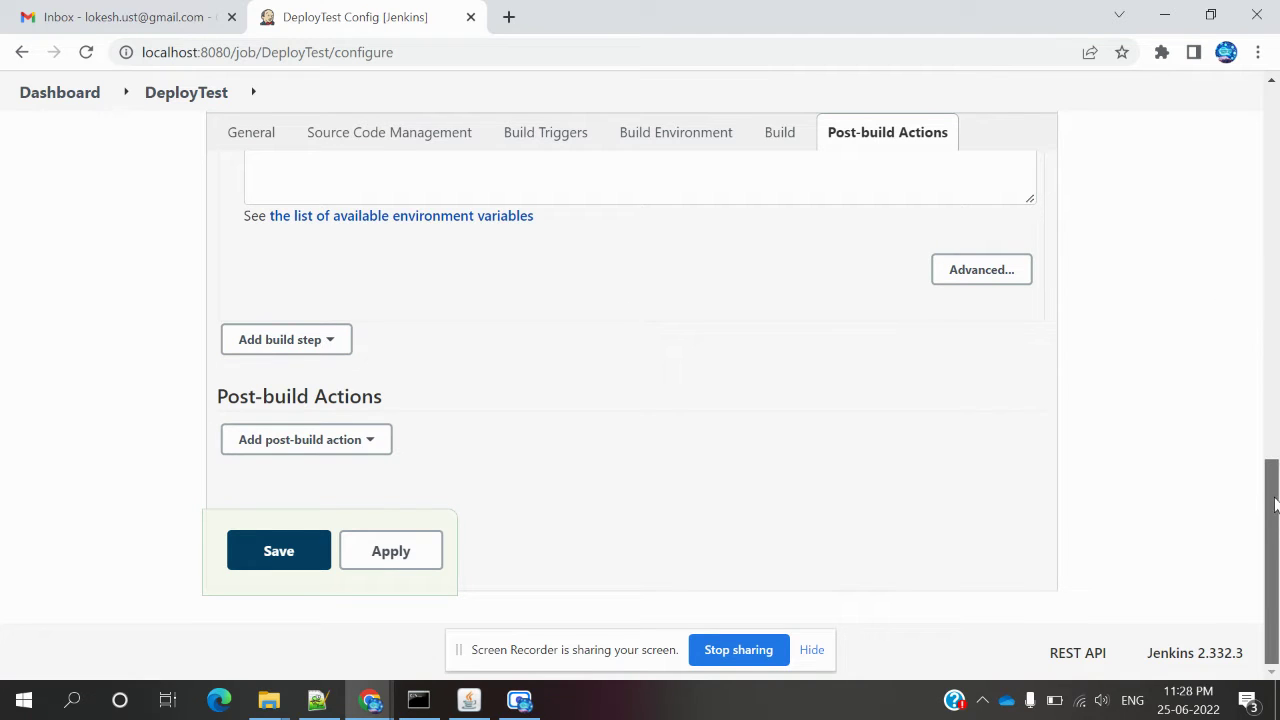
{"action": "mouse_move", "coordinate": [1270, 500]}
{"action": "left_mouse_down"}
{"action": "mouse_move", "coordinate": [1275, 407]}
{"action": "mouse_move", "coordinate": [1275, 510]}
{"action": "left_mouse_up"}
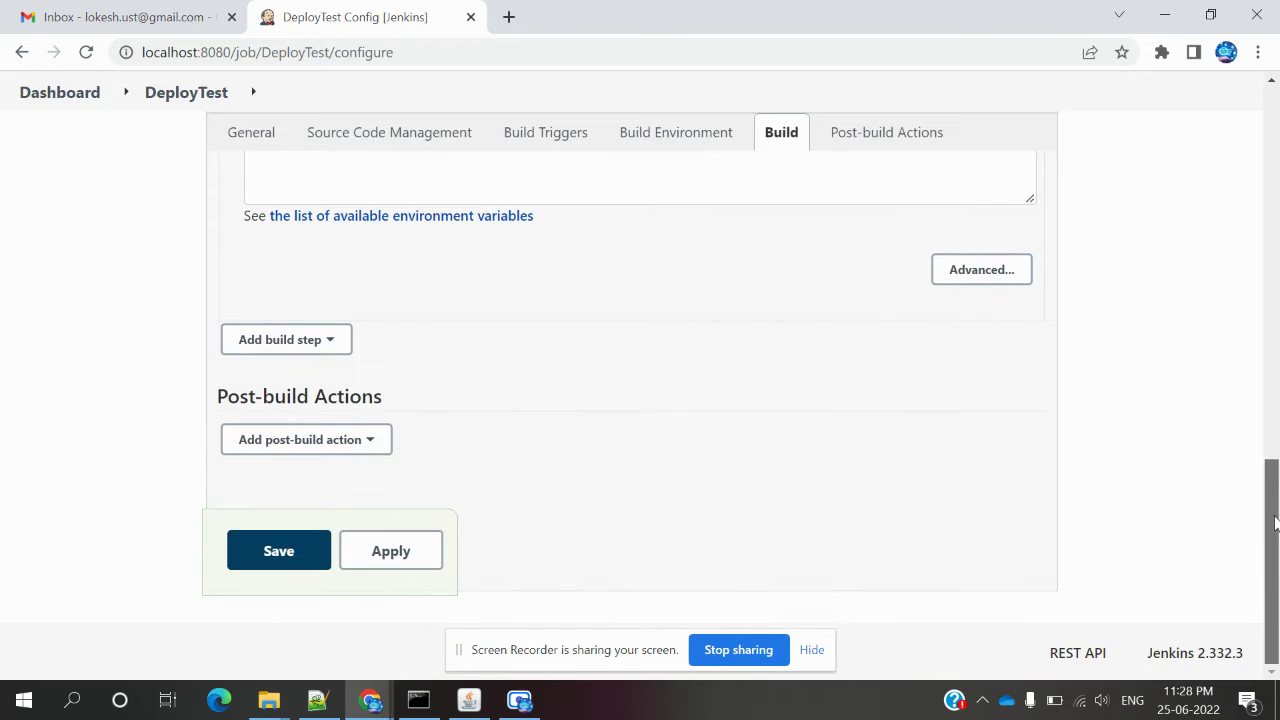
Add a Deploy war/ear to a container post-build action with WAR/EAR files set to **/*.war.
{"action": "left_click", "coordinate": [386, 443]}
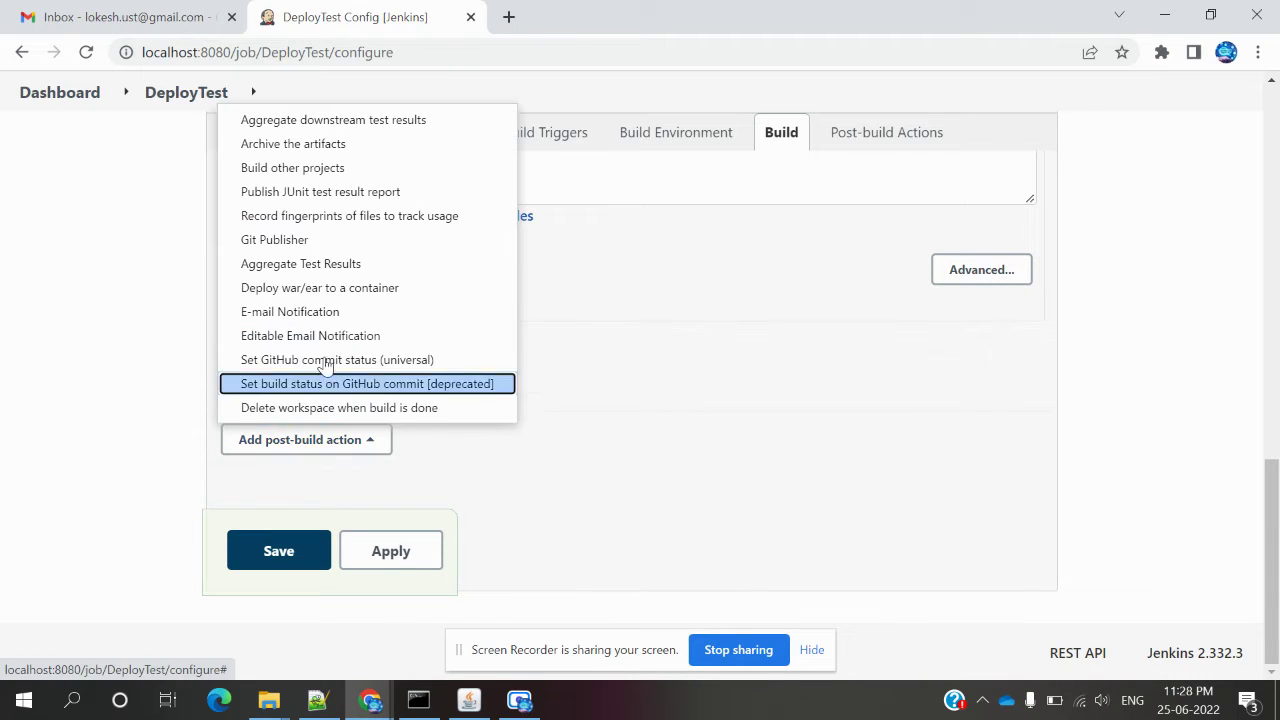
{"action": "left_click", "coordinate": [321, 290]}
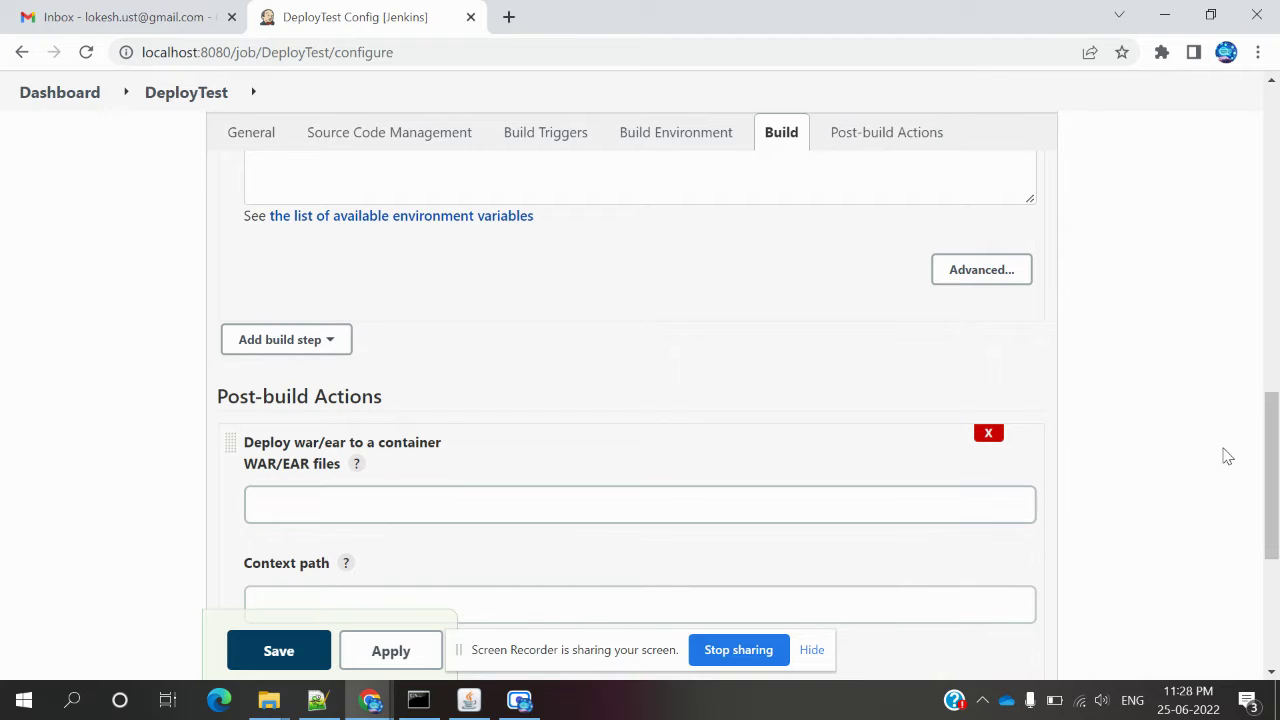
{"action": "scroll", "coordinate": [1272, 447], "scroll_direction": "down", "scroll_amount": 2}
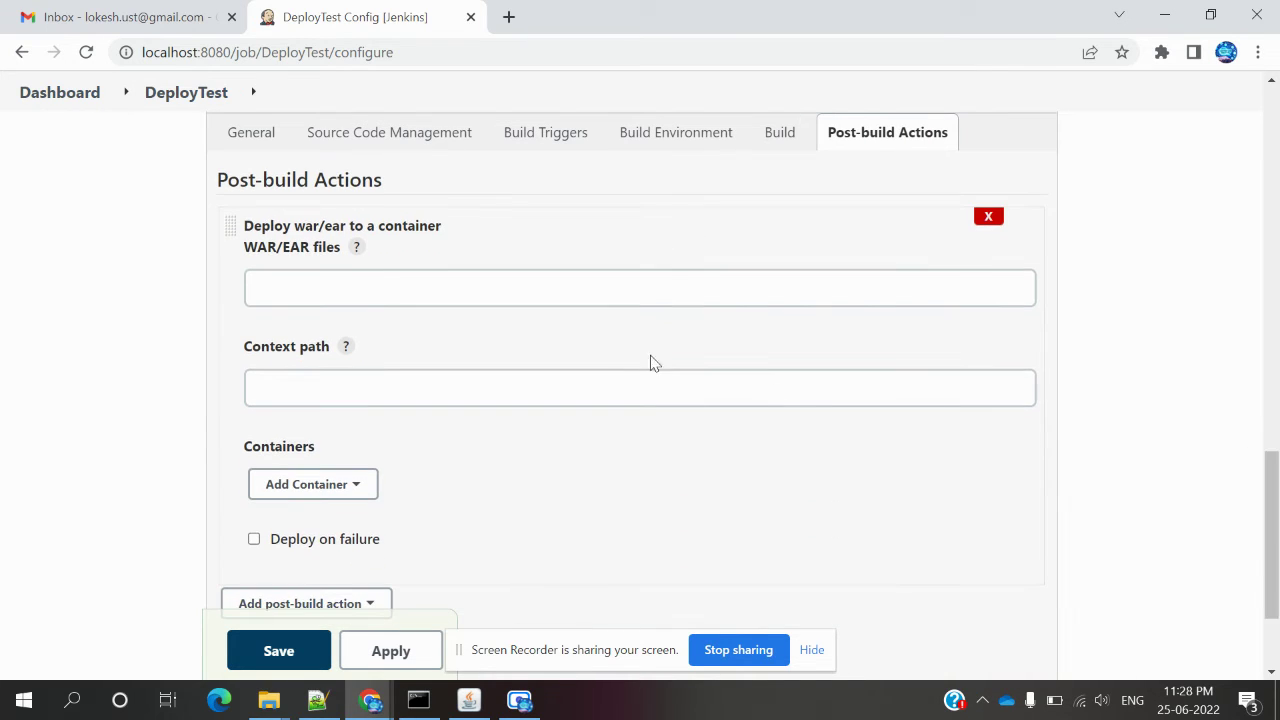
{"action": "left_click", "coordinate": [355, 248]}
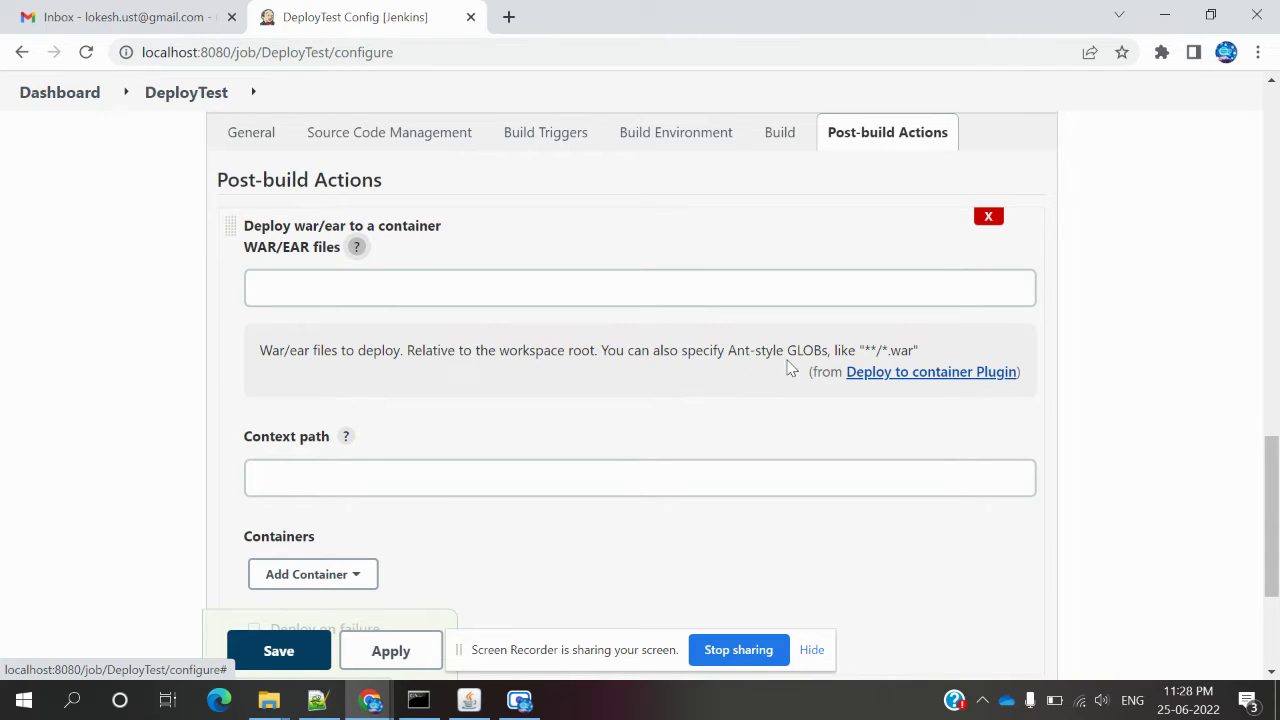
{"action": "left_click_drag", "start_coordinate": [865, 350], "coordinate": [911, 354]}
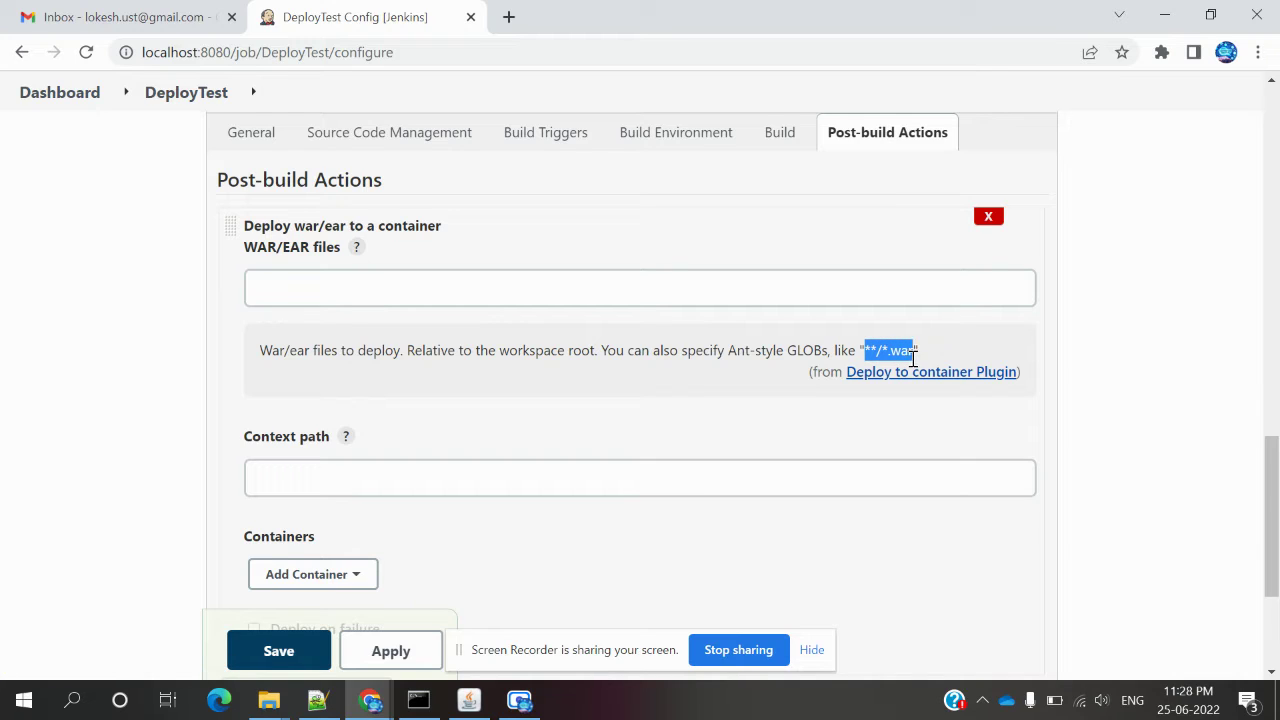
{"action": "left_click", "coordinate": [683, 277]}
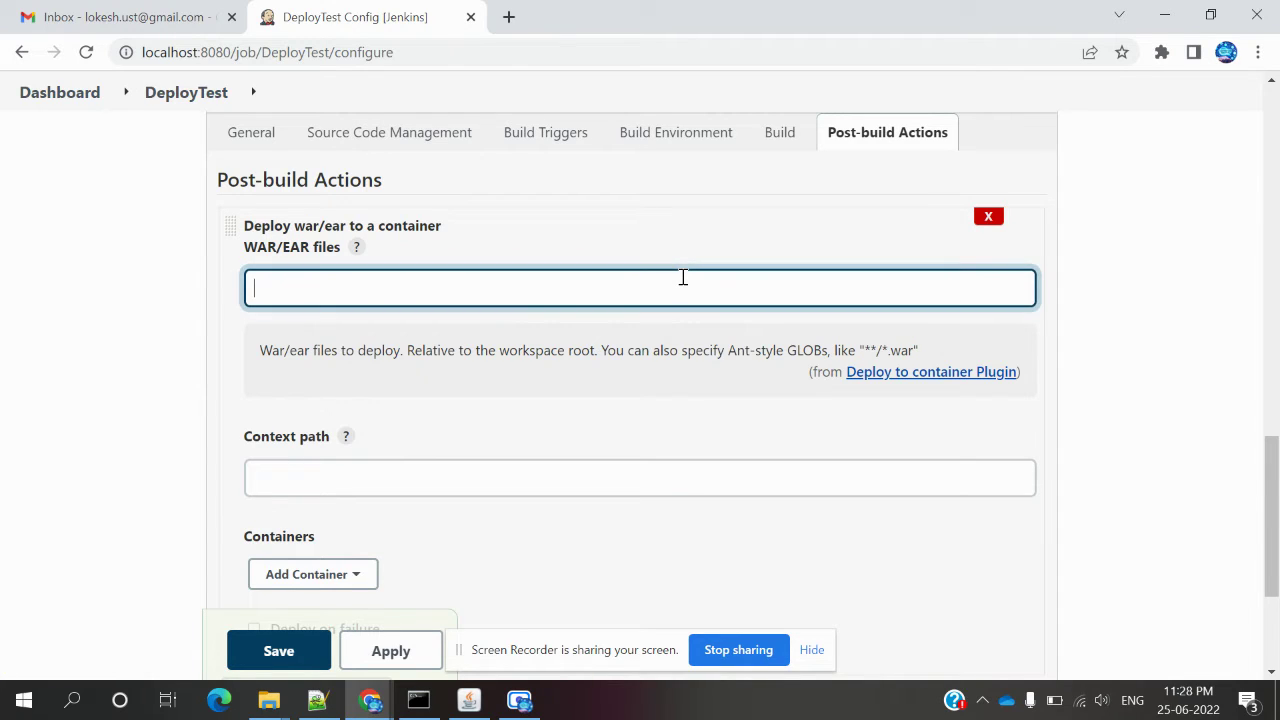
{"action": "type", "text": "**/*.war"}
Enter sample as the deploy action's Context path.
{"action": "left_click", "coordinate": [417, 477]}
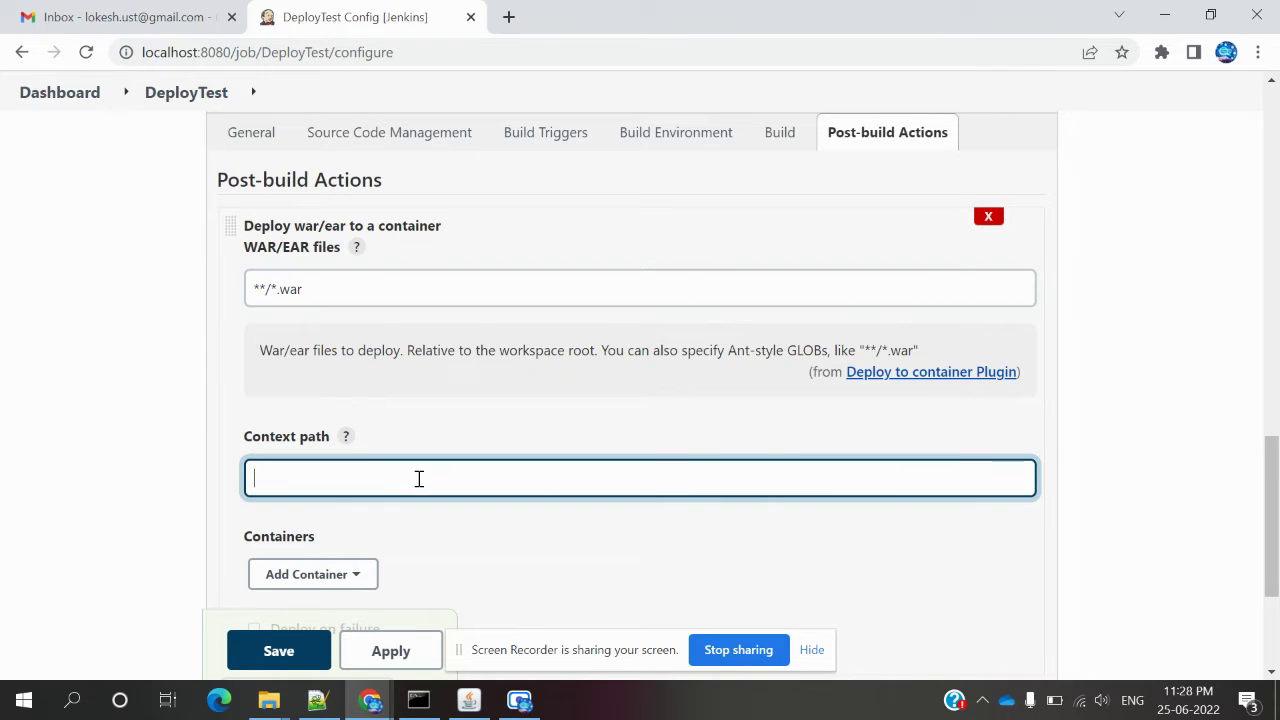
{"action": "left_click", "coordinate": [346, 437]}
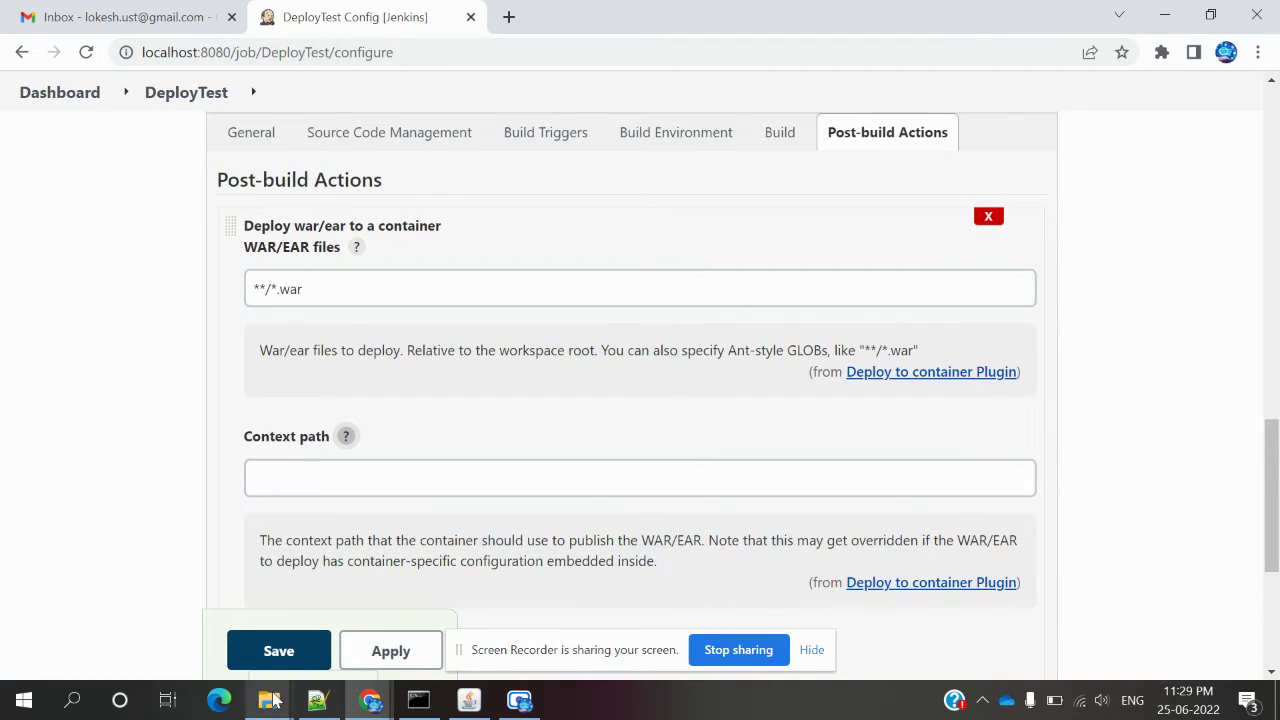
{"action": "left_click", "coordinate": [327, 473]}
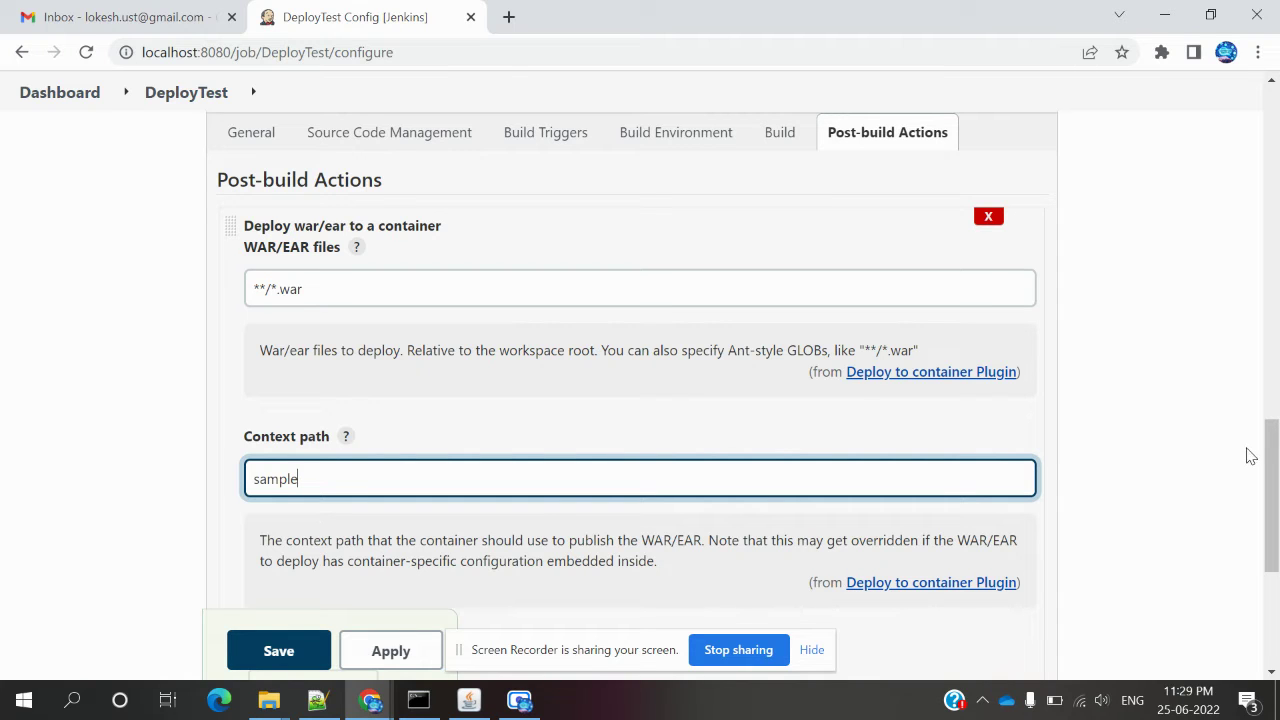
Add a Tomcat 8.x Remote container to the Deploy war/ear to a container action.
{"action": "left_click_drag", "start_coordinate": [1275, 468], "coordinate": [1275, 560]}
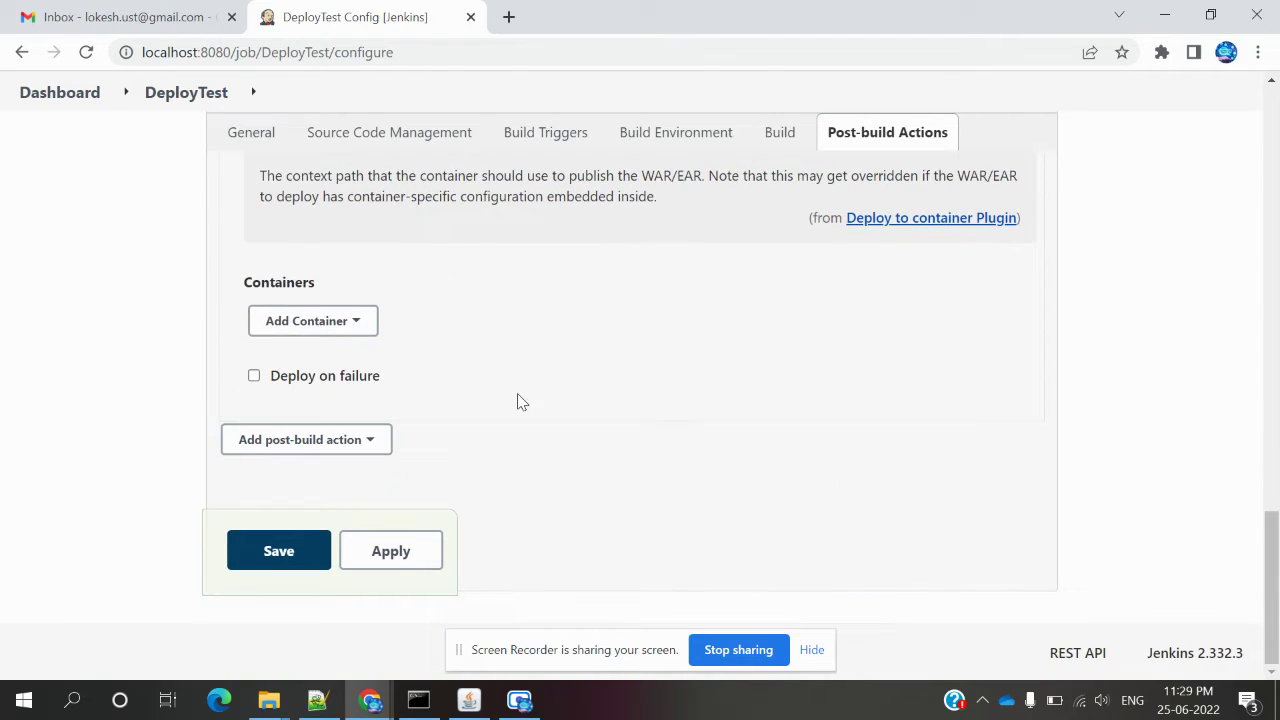
{"action": "left_click", "coordinate": [341, 330]}
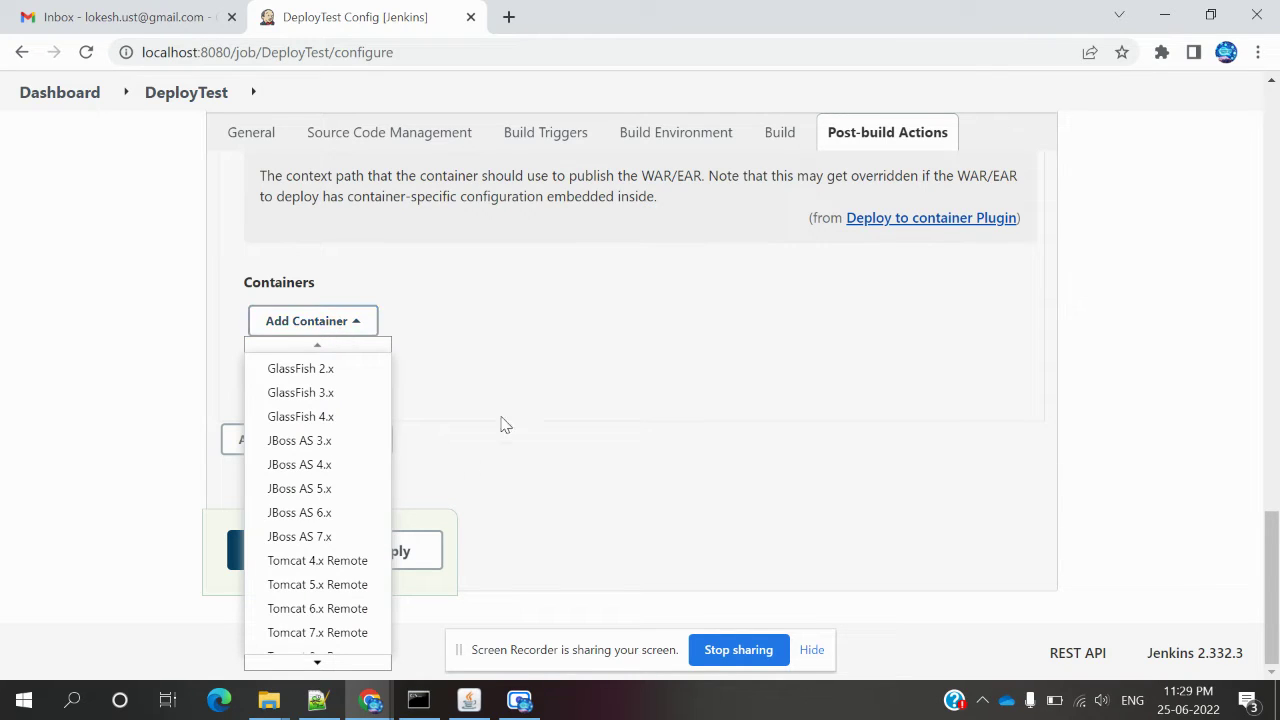
{"action": "mouse_move", "coordinate": [334, 660]}
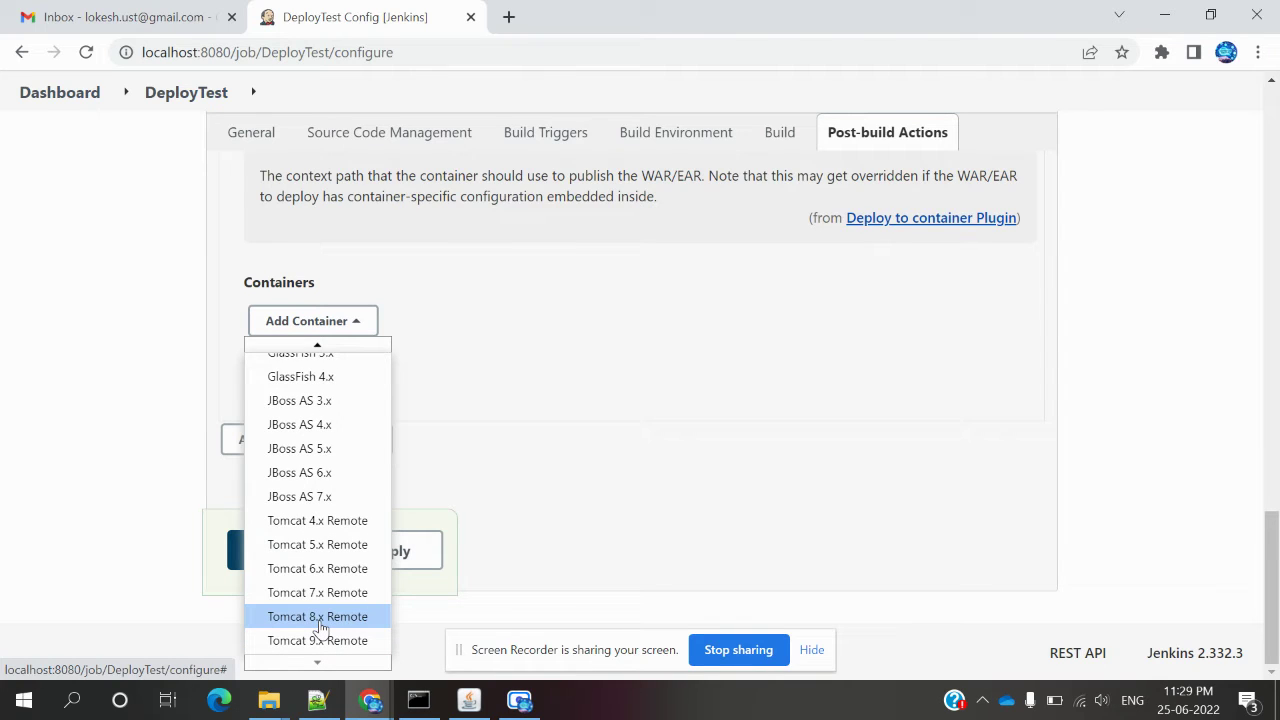
{"action": "left_click", "coordinate": [317, 616]}
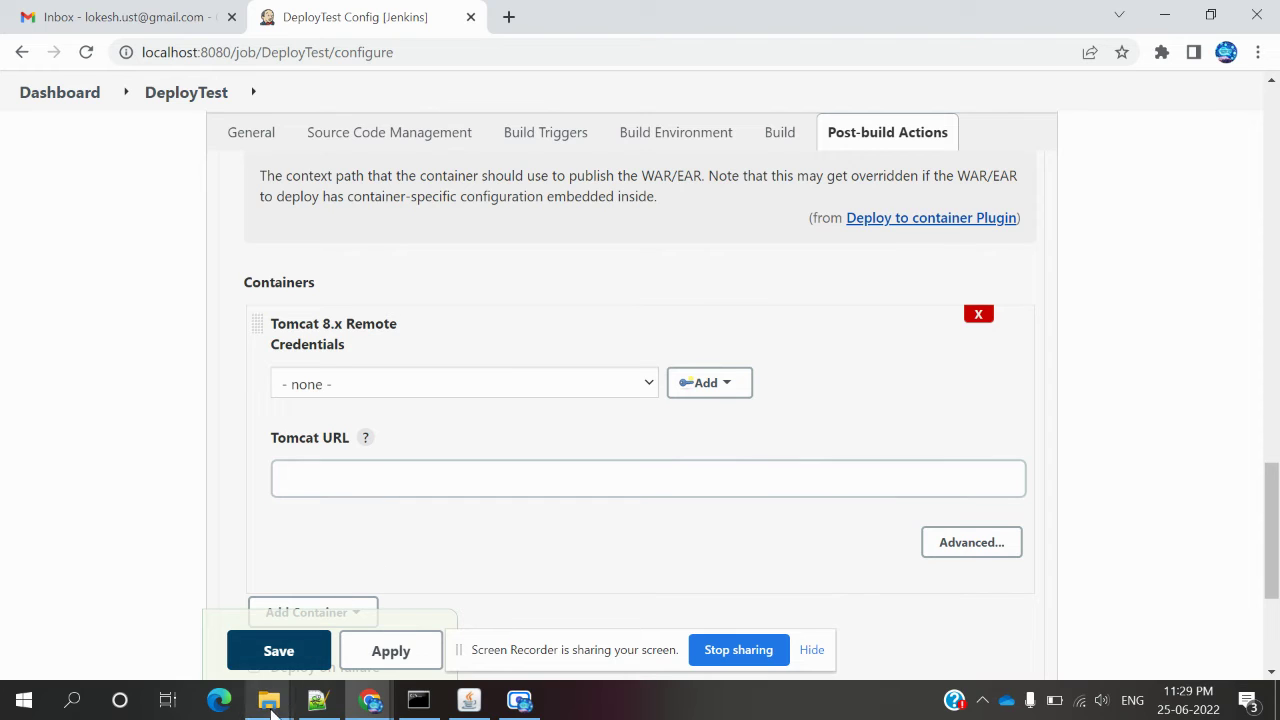
In the Downloads window, open the apache-tomcat-8.5.81 installation folder.
{"action": "mouse_move", "coordinate": [272, 708]}
{"action": "left_click", "coordinate": [312, 635]}
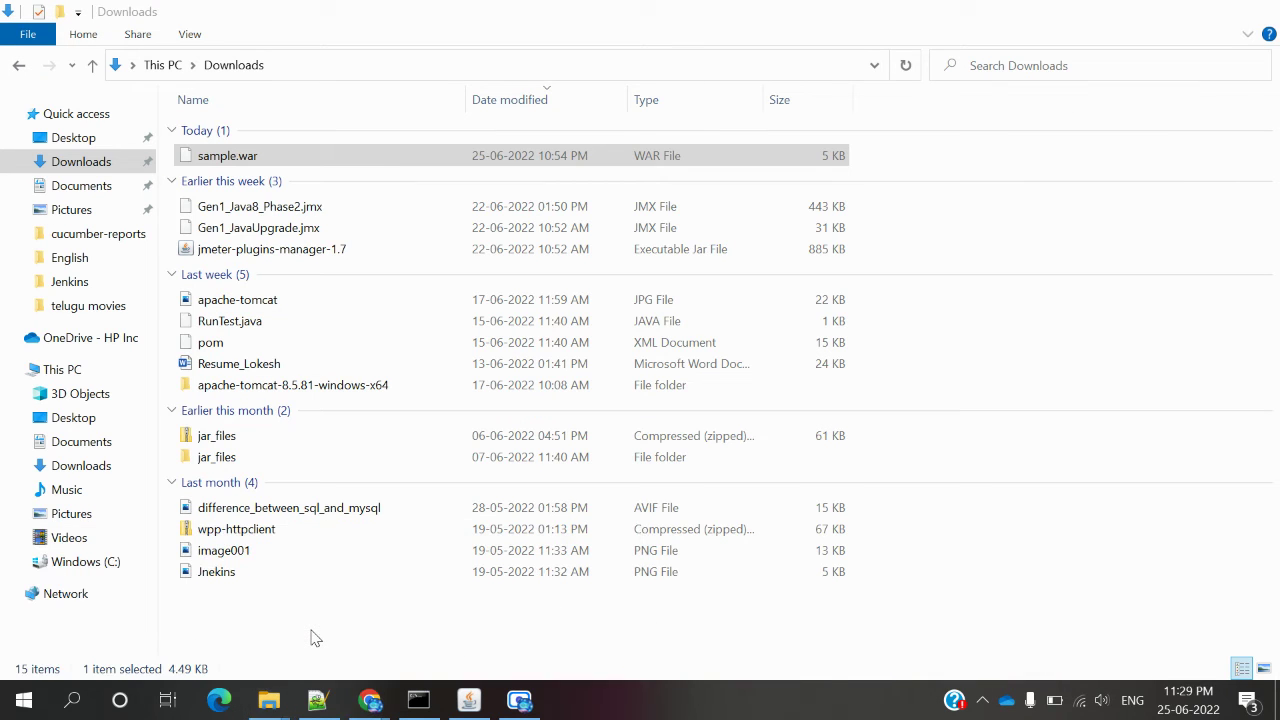
{"action": "double_click", "coordinate": [245, 386]}
{"action": "left_click", "coordinate": [268, 140]}
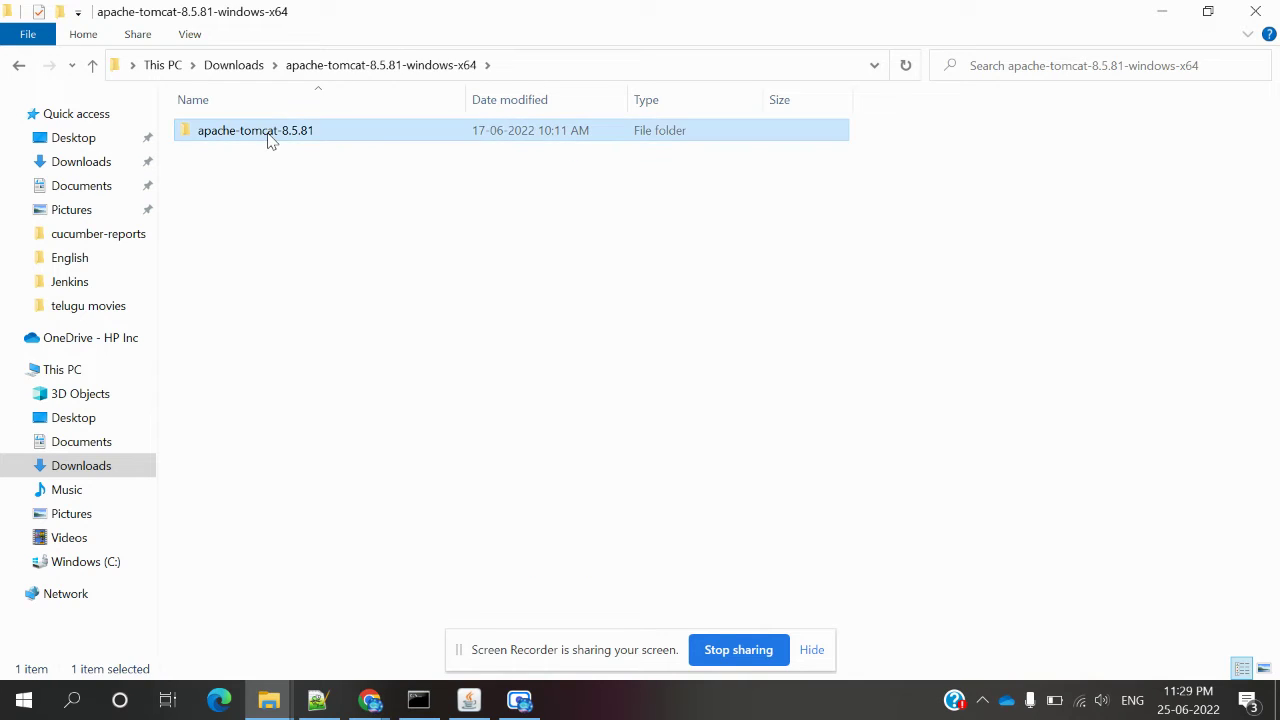
{"action": "double_click", "coordinate": [268, 140]}
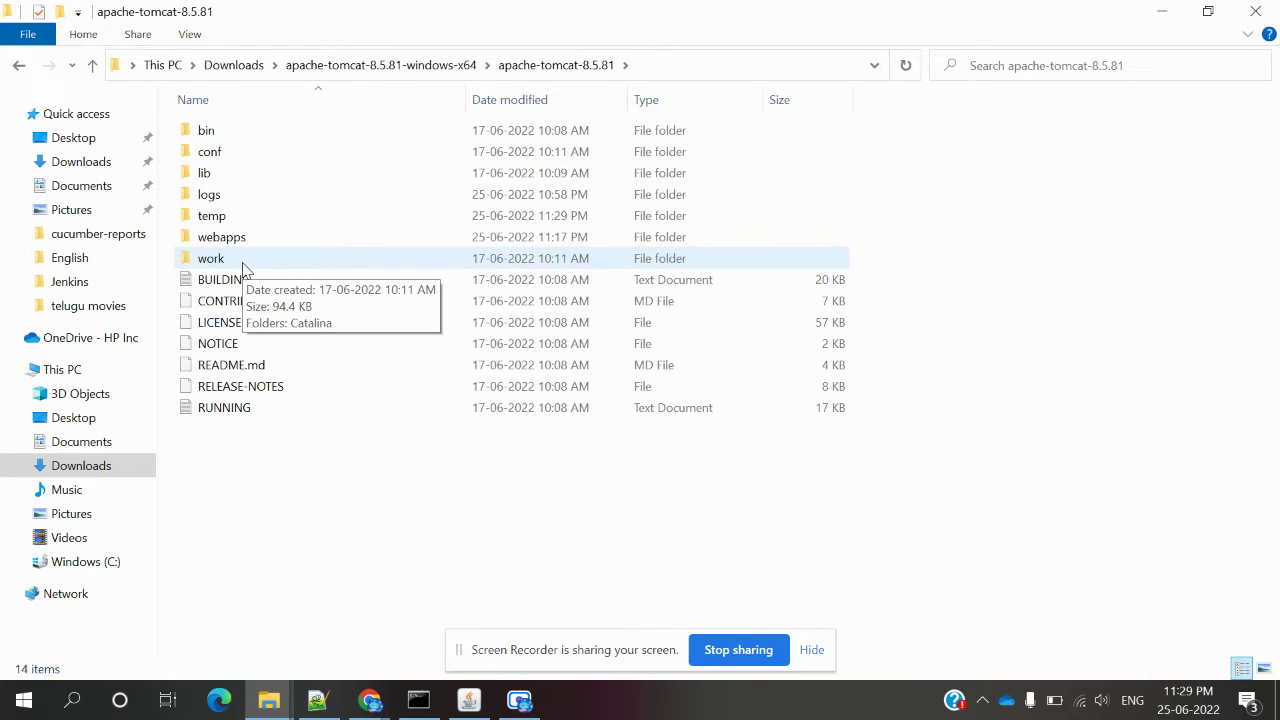
Open the conf folder and edit tomcat-users with Notepad++.
{"action": "double_click", "coordinate": [237, 155]}
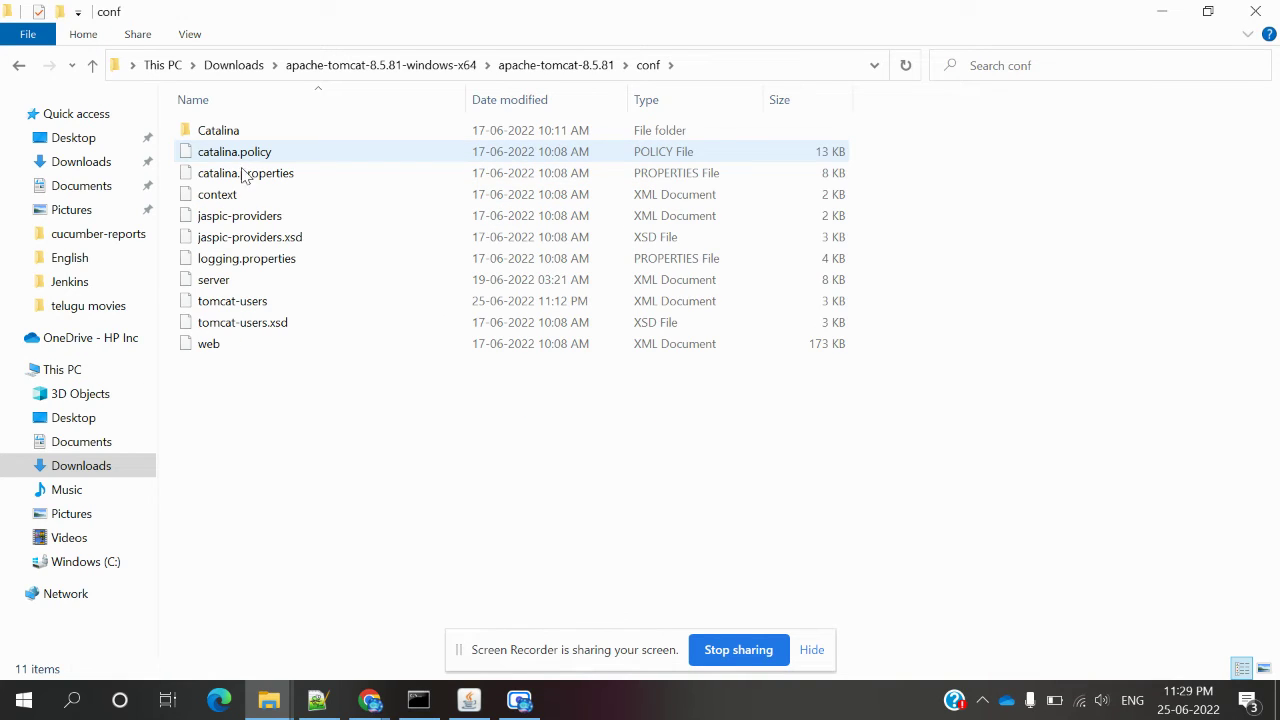
{"action": "left_click", "coordinate": [264, 307]}
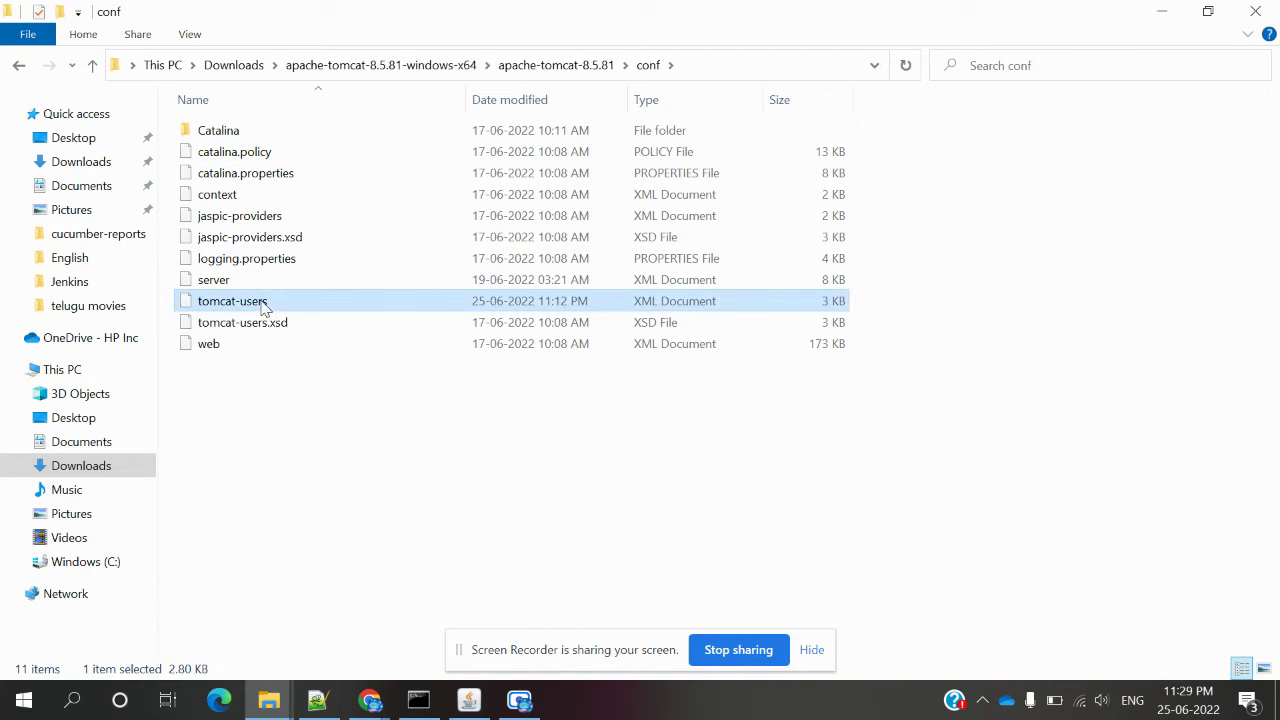
{"action": "right_click", "coordinate": [264, 307]}
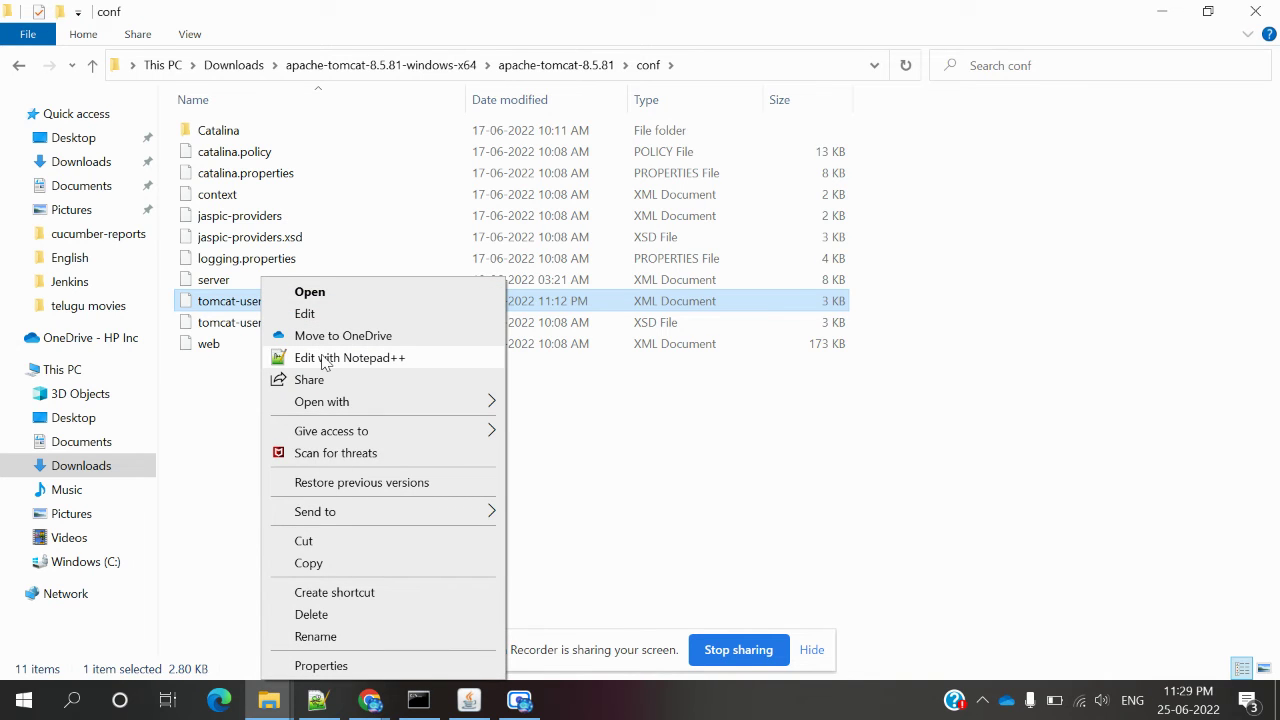
{"action": "left_click", "coordinate": [323, 358]}
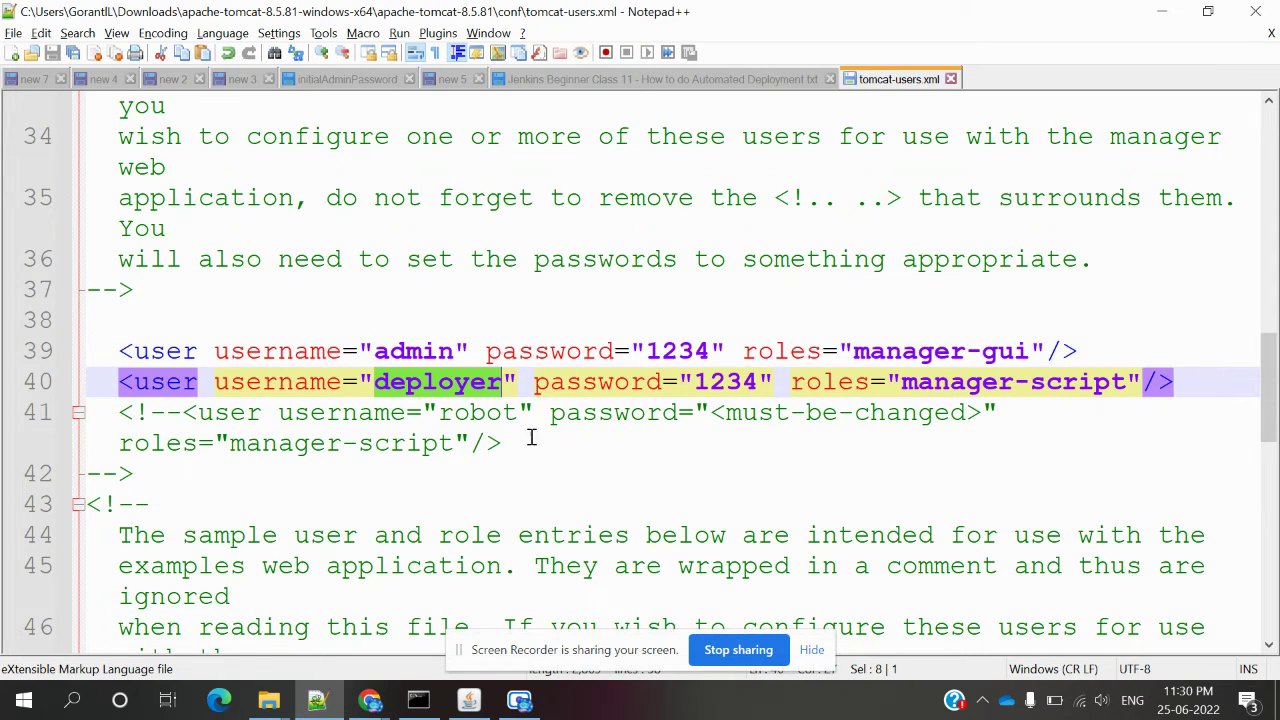
{"action": "mouse_move", "coordinate": [370, 700]}
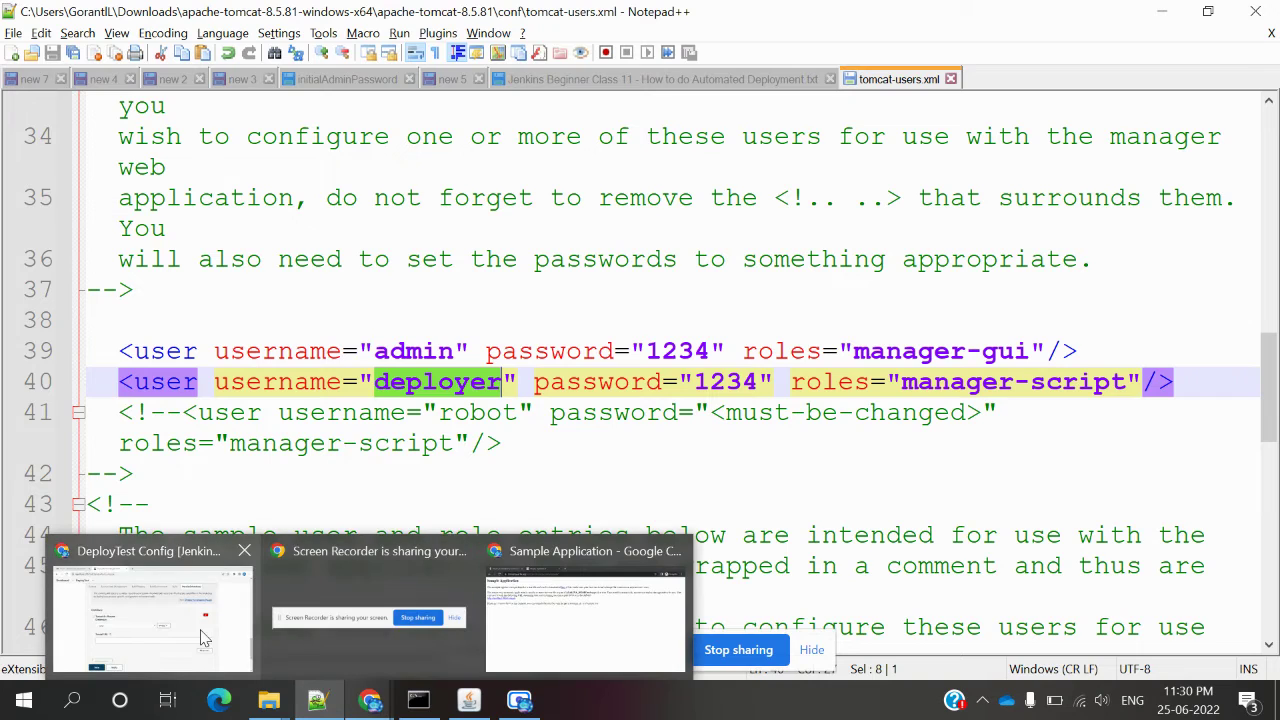
Choose deployer (tomcat1) credentials for the Tomcat 8.x Remote container and focus the Tomcat URL field.
{"action": "left_click", "coordinate": [204, 638]}
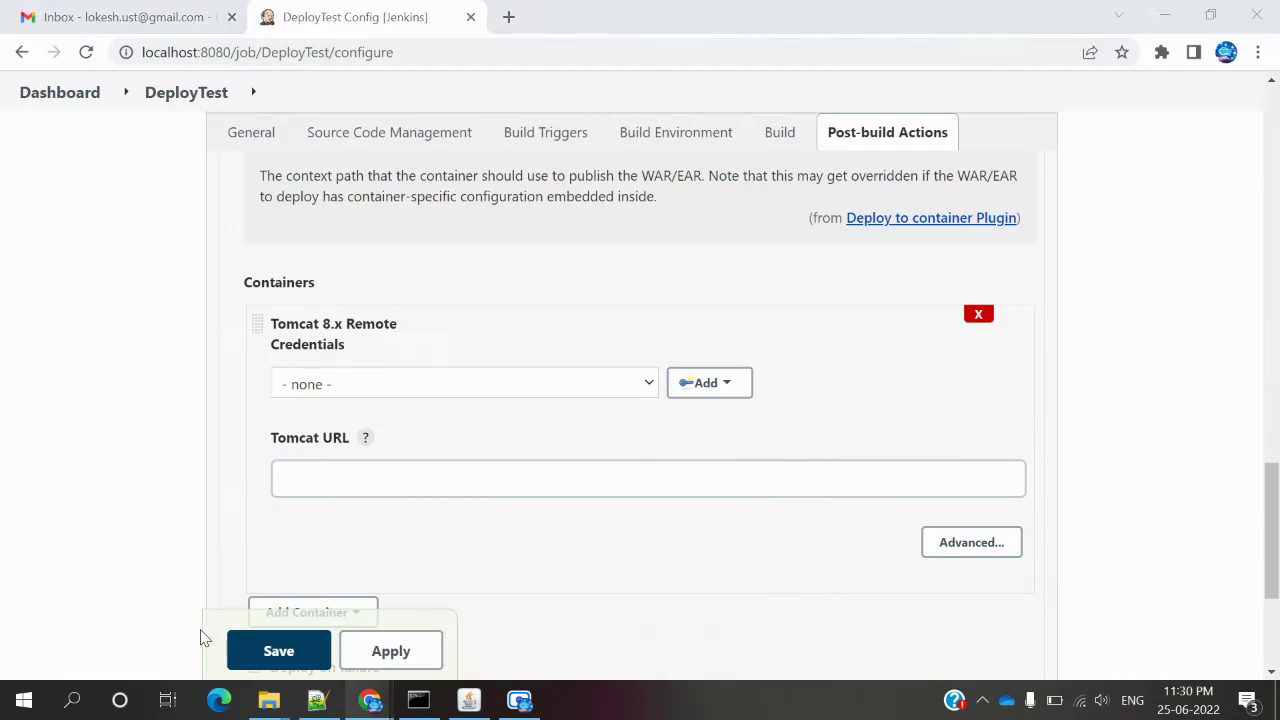
{"action": "left_click", "coordinate": [650, 385]}
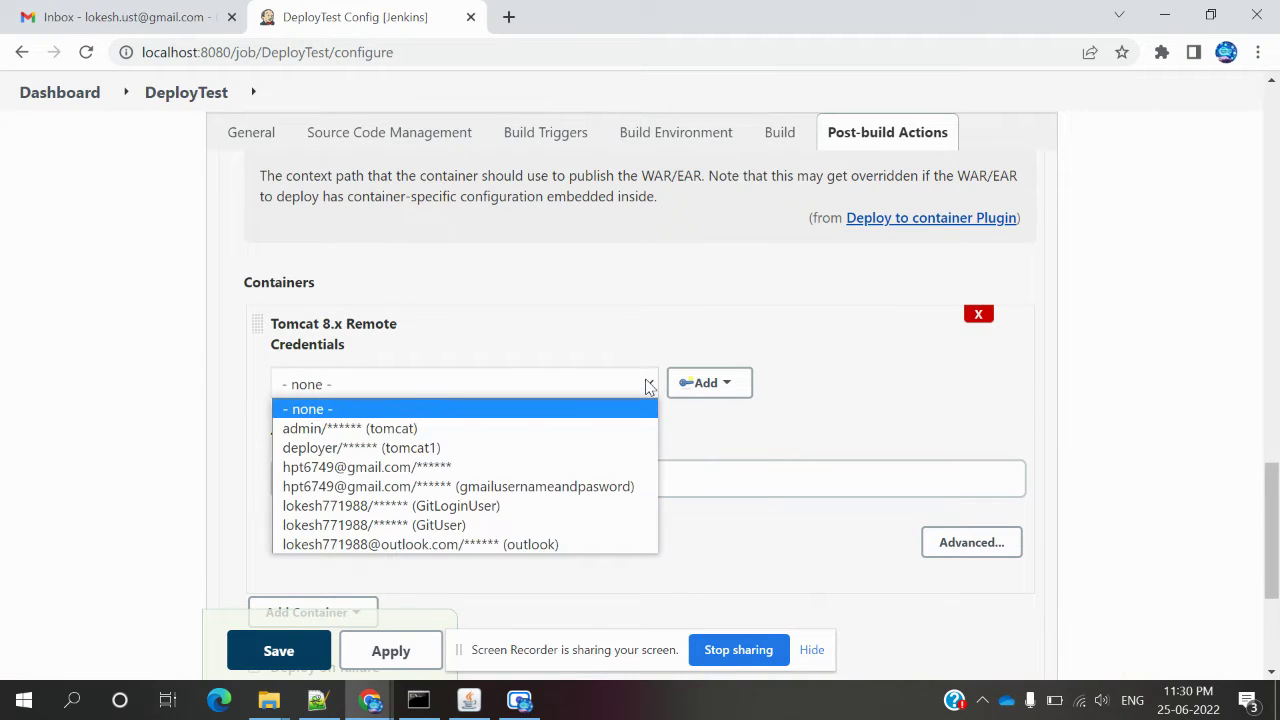
{"action": "left_click", "coordinate": [557, 448]}
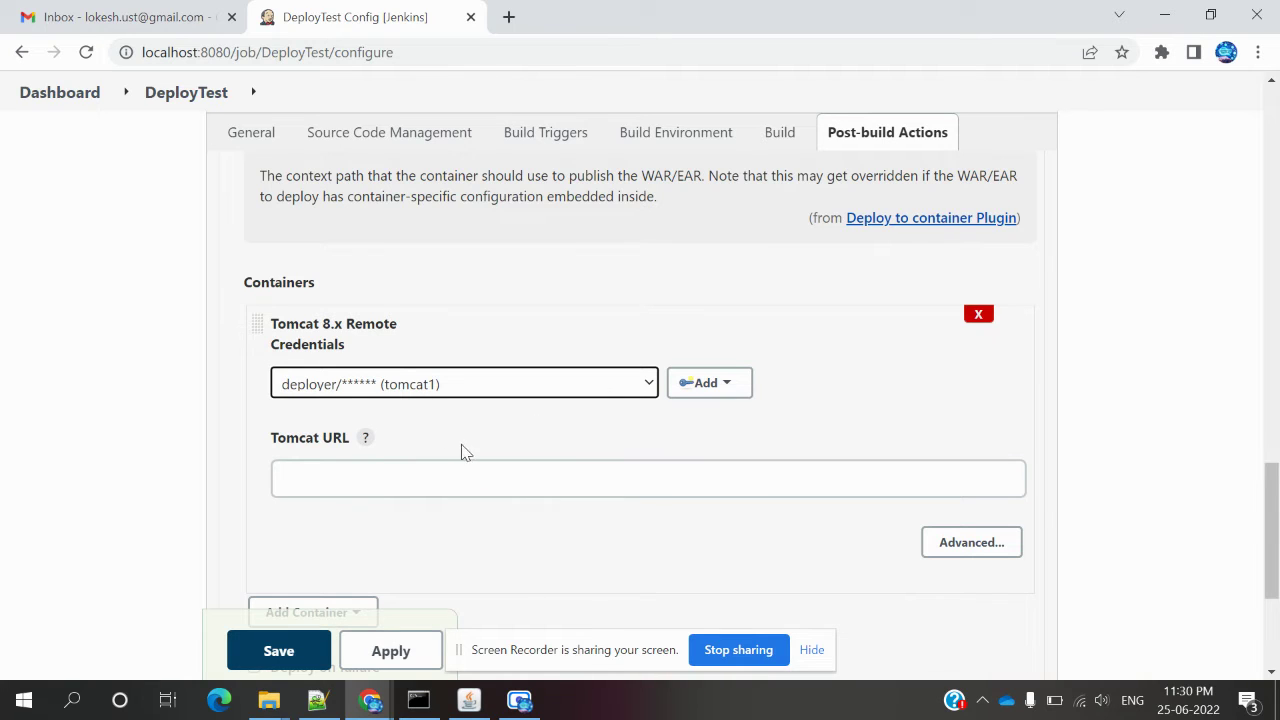
{"action": "left_click", "coordinate": [460, 478]}
{"action": "left_click", "coordinate": [460, 478]}
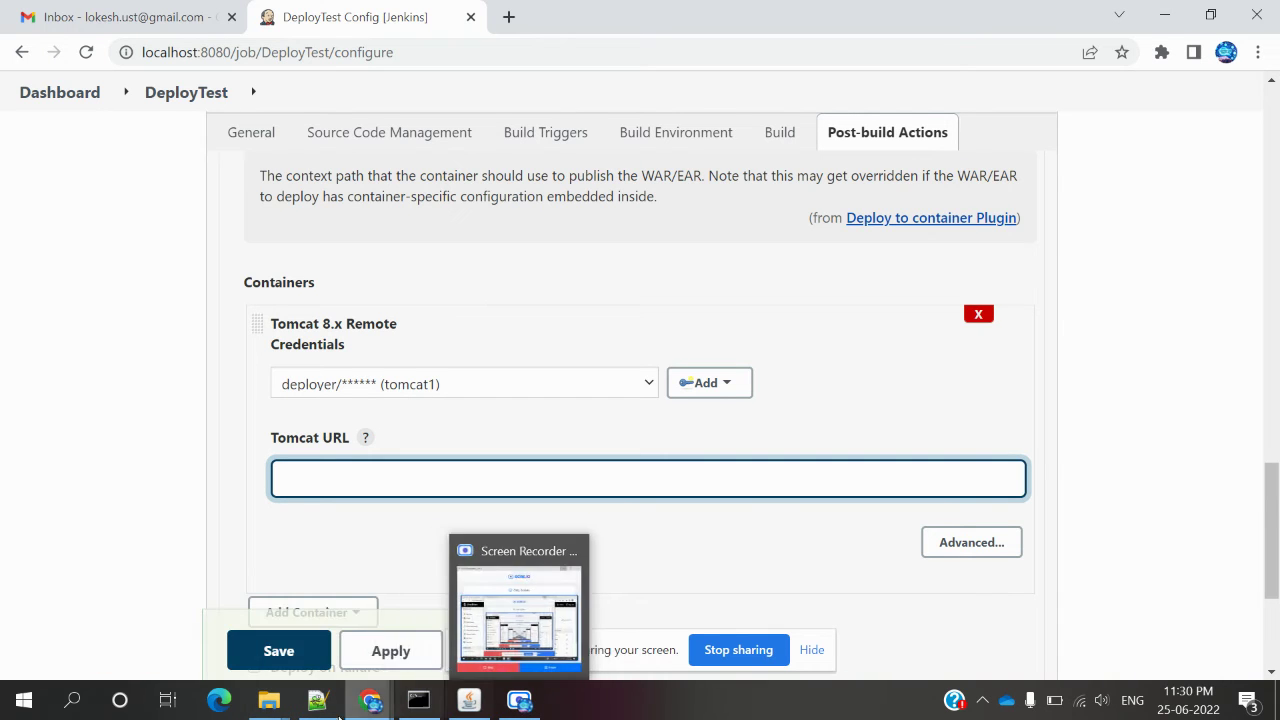
{"action": "mouse_move", "coordinate": [266, 706]}
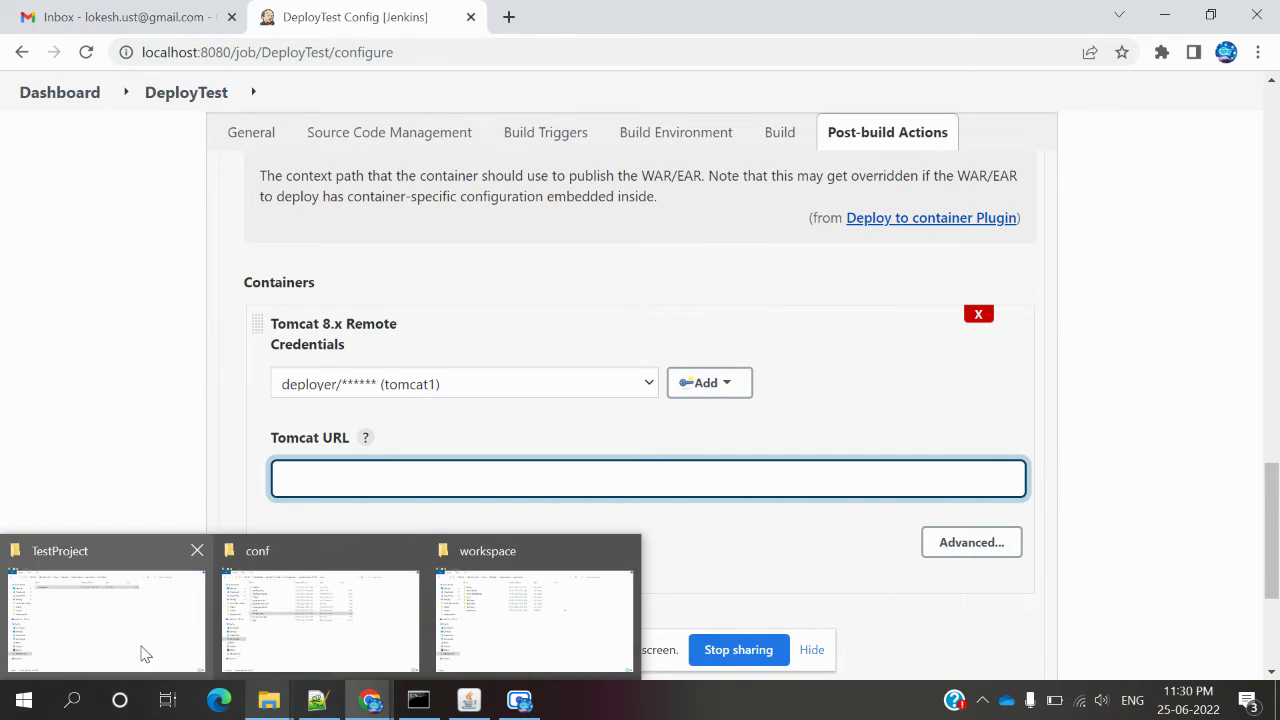
Run startup.bat from apache-tomcat-8.5.81\bin to start Tomcat, then return to the DeployTest configuration.
{"action": "left_click", "coordinate": [307, 625]}
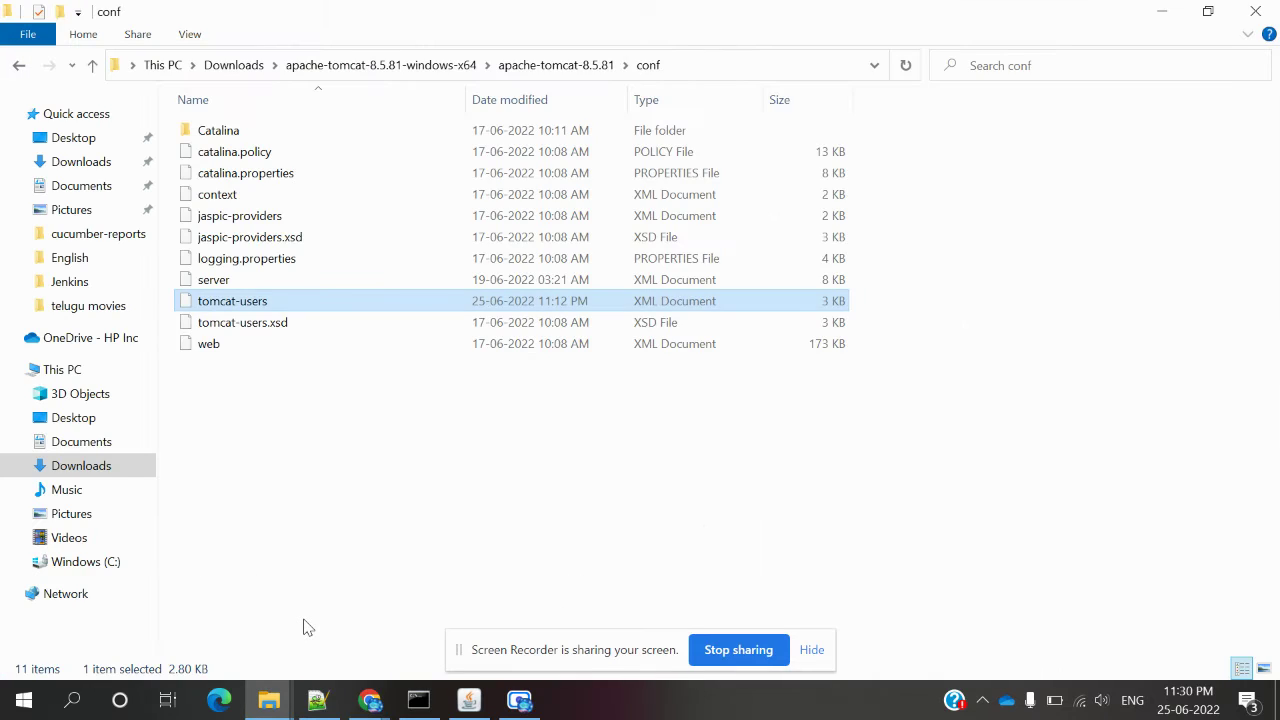
{"action": "key", "text": "BackSpace"}
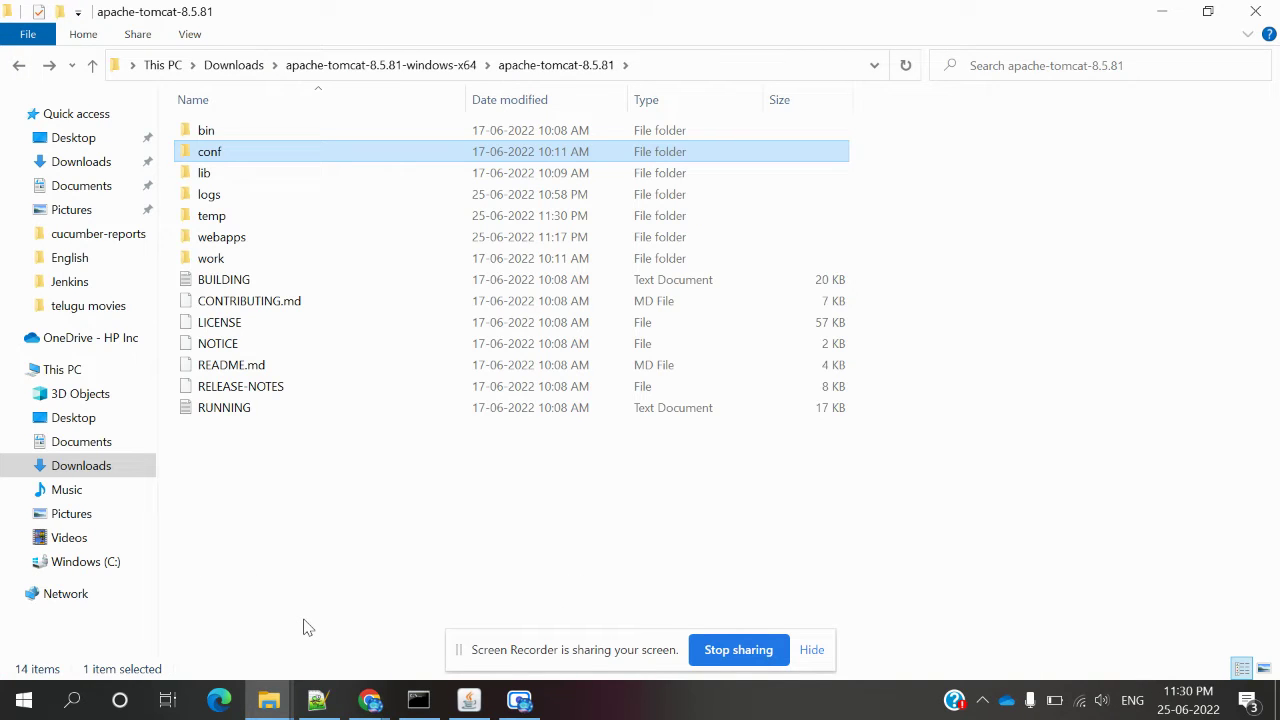
{"action": "key", "text": "Up"}
{"action": "key", "text": "Return"}
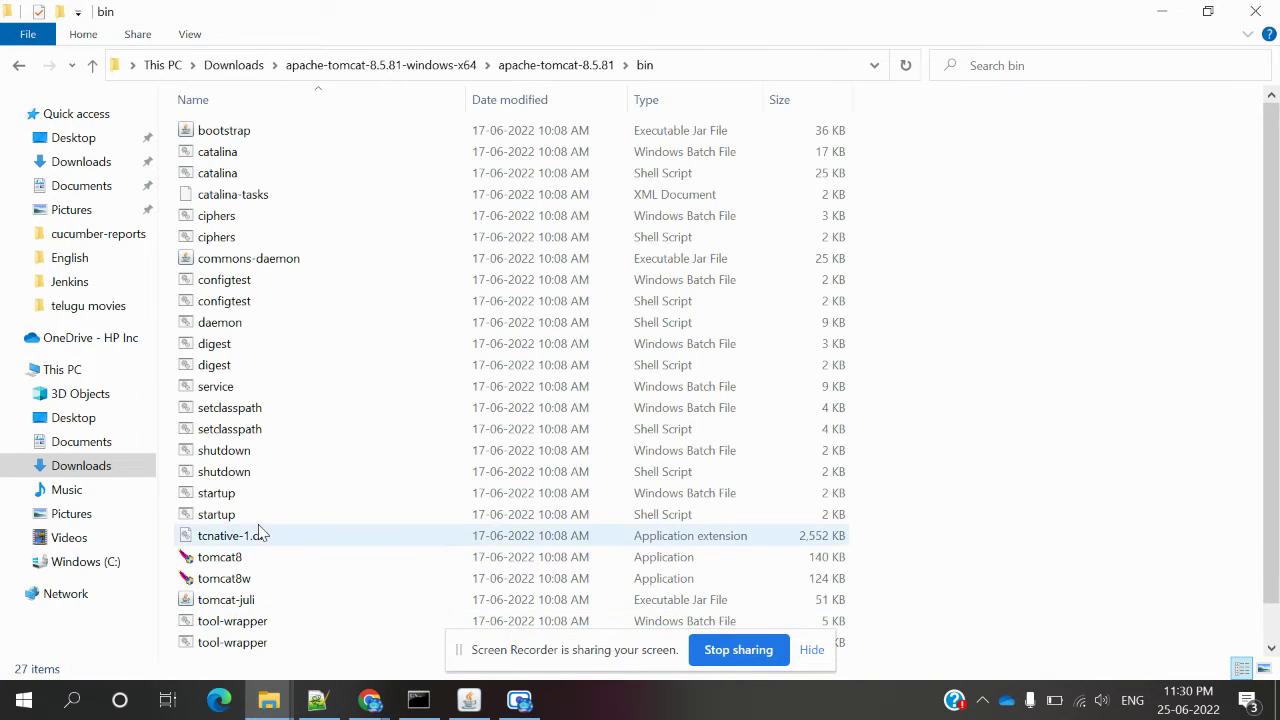
{"action": "double_click", "coordinate": [252, 497]}
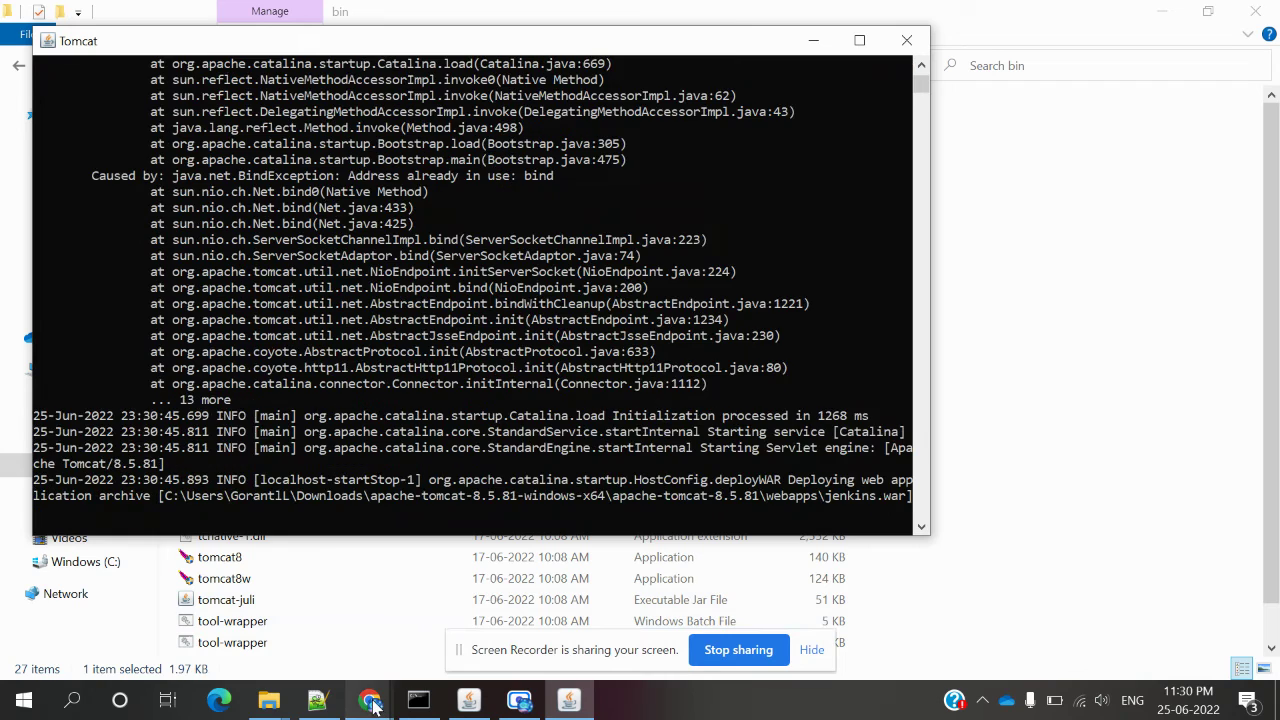
{"action": "mouse_move", "coordinate": [372, 705]}
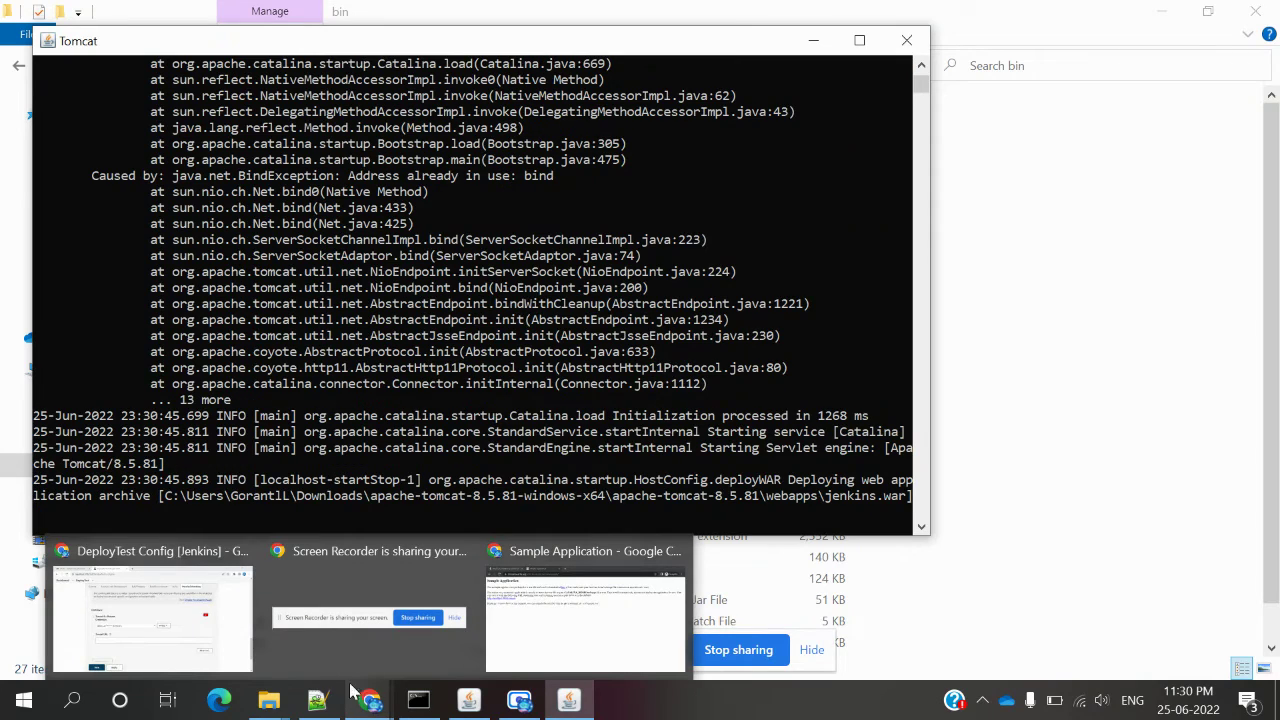
{"action": "left_click", "coordinate": [152, 615]}
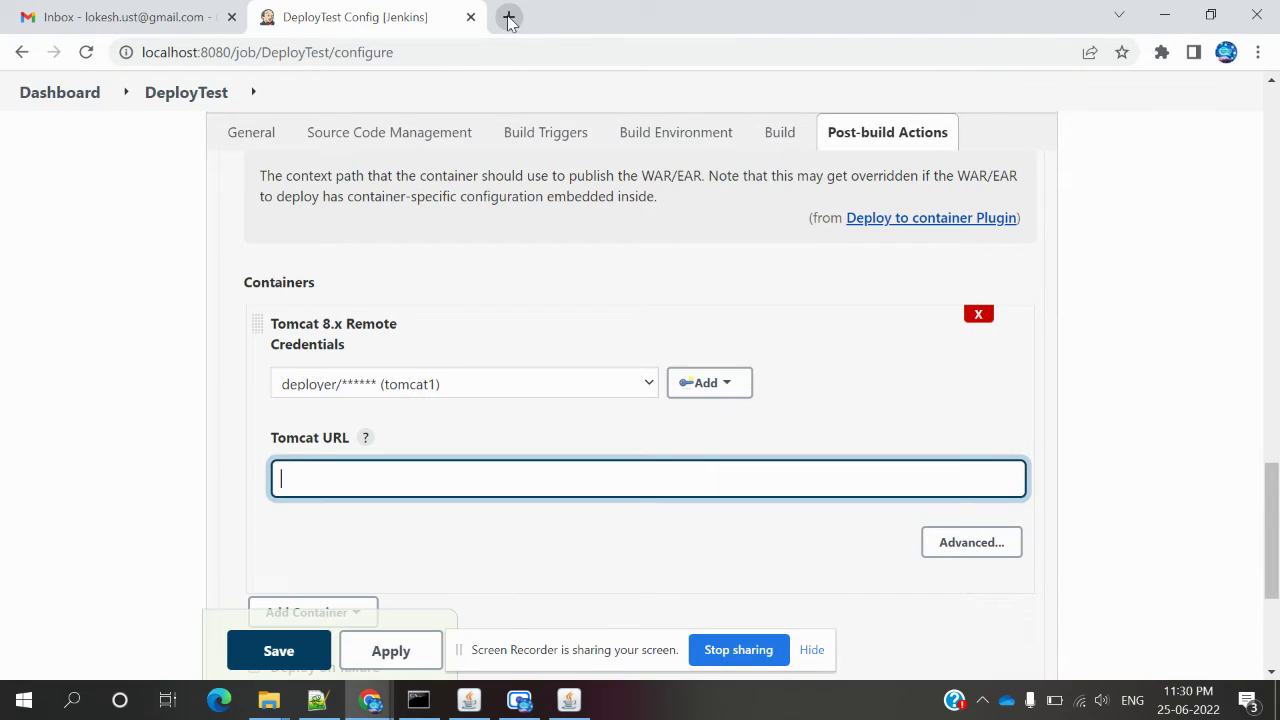
Load the Tomcat page at localhost:9090 in a new browser tab.
{"action": "left_click", "coordinate": [508, 17]}
{"action": "type", "text": "localhost:8080"}
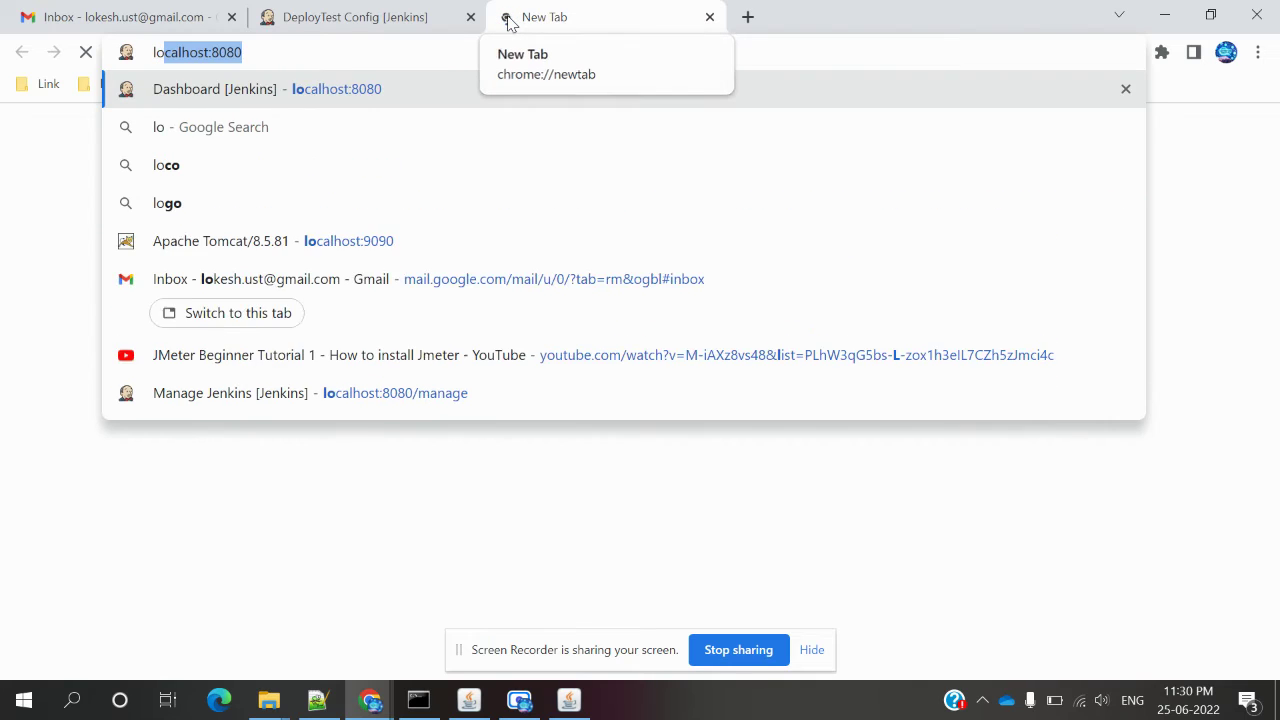
{"action": "key", "text": "BackSpace"}
{"action": "key", "text": "BackSpace"}
{"action": "key", "text": "BackSpace"}
{"action": "key", "text": "BackSpace"}
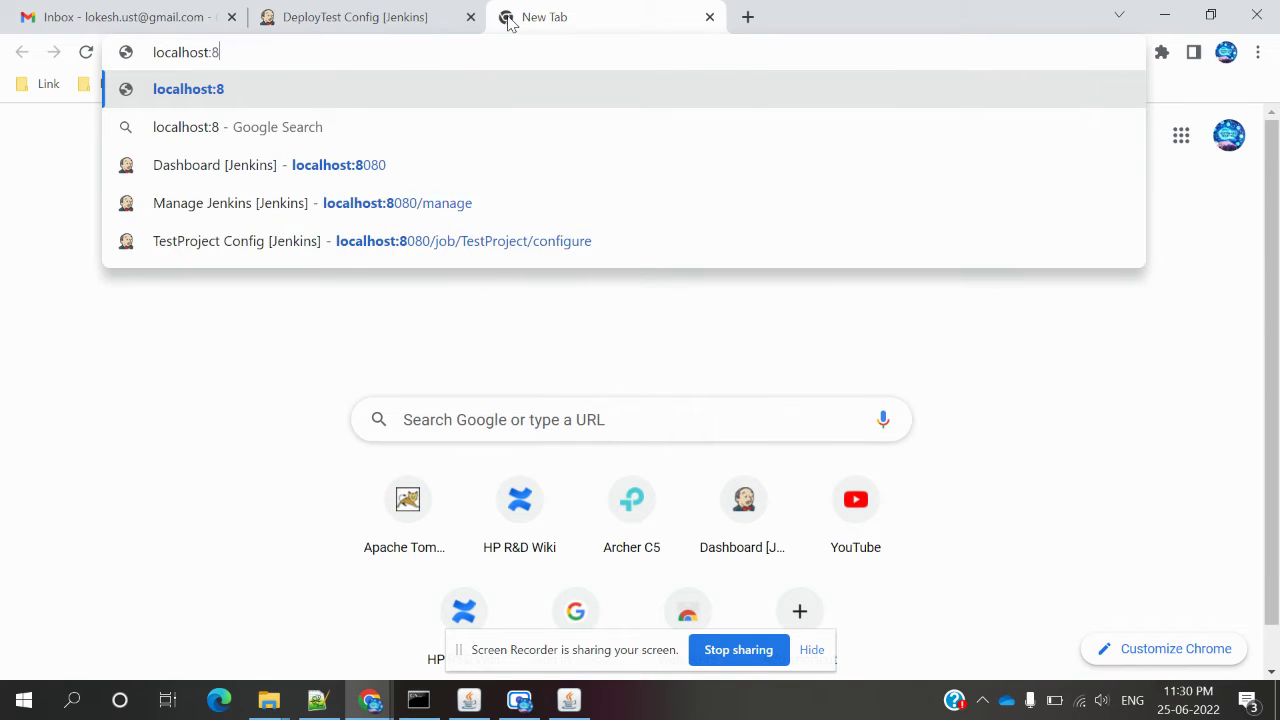
{"action": "type", "text": "9090"}
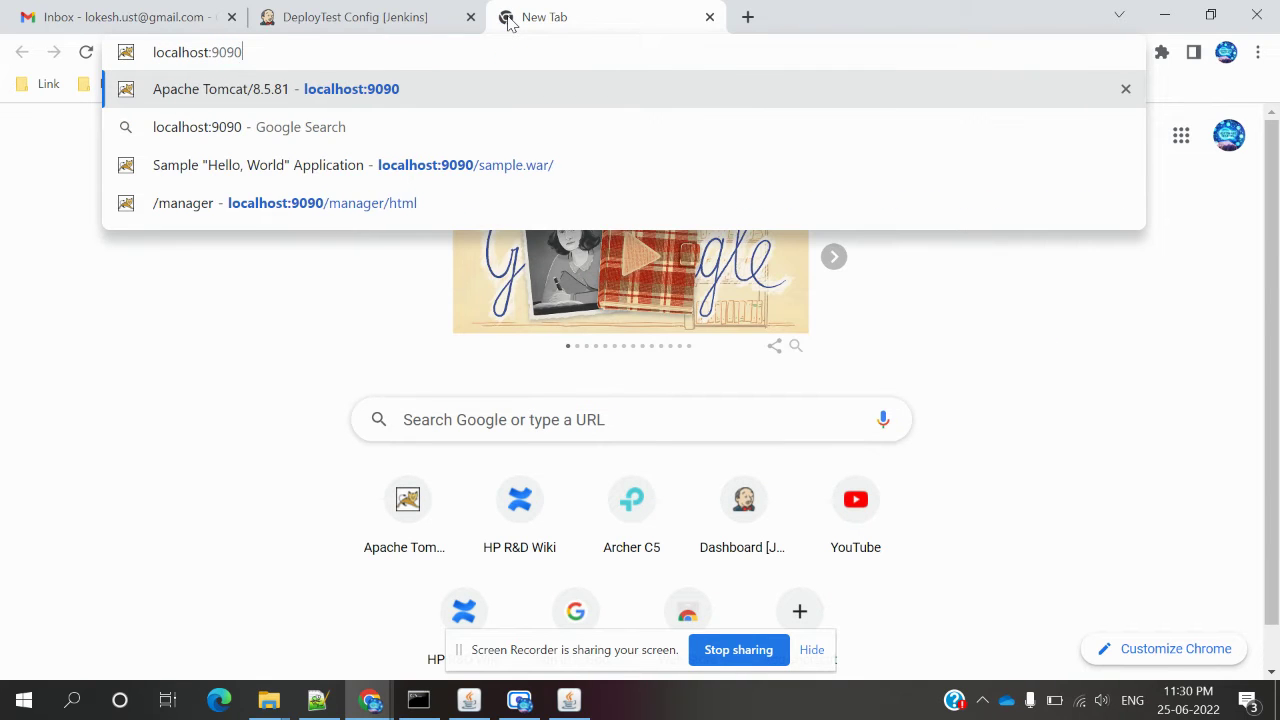
{"action": "key", "text": "Return"}
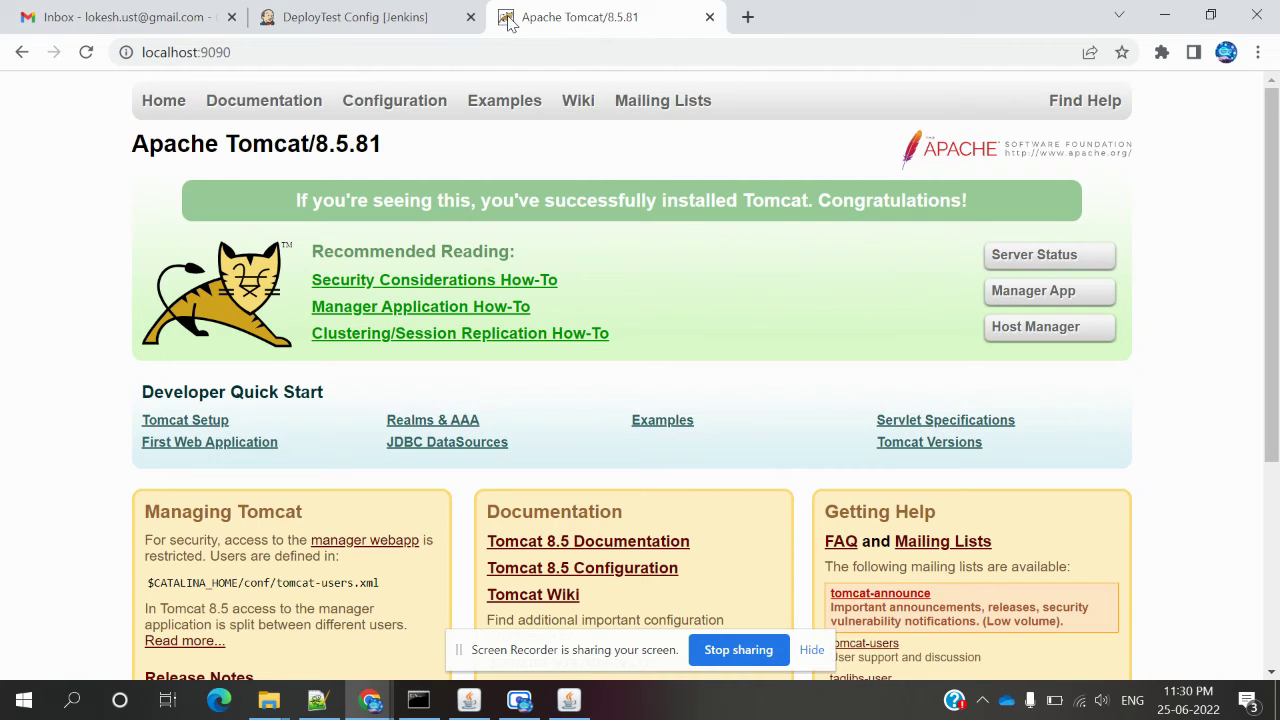
{"action": "left_click", "coordinate": [406, 20]}
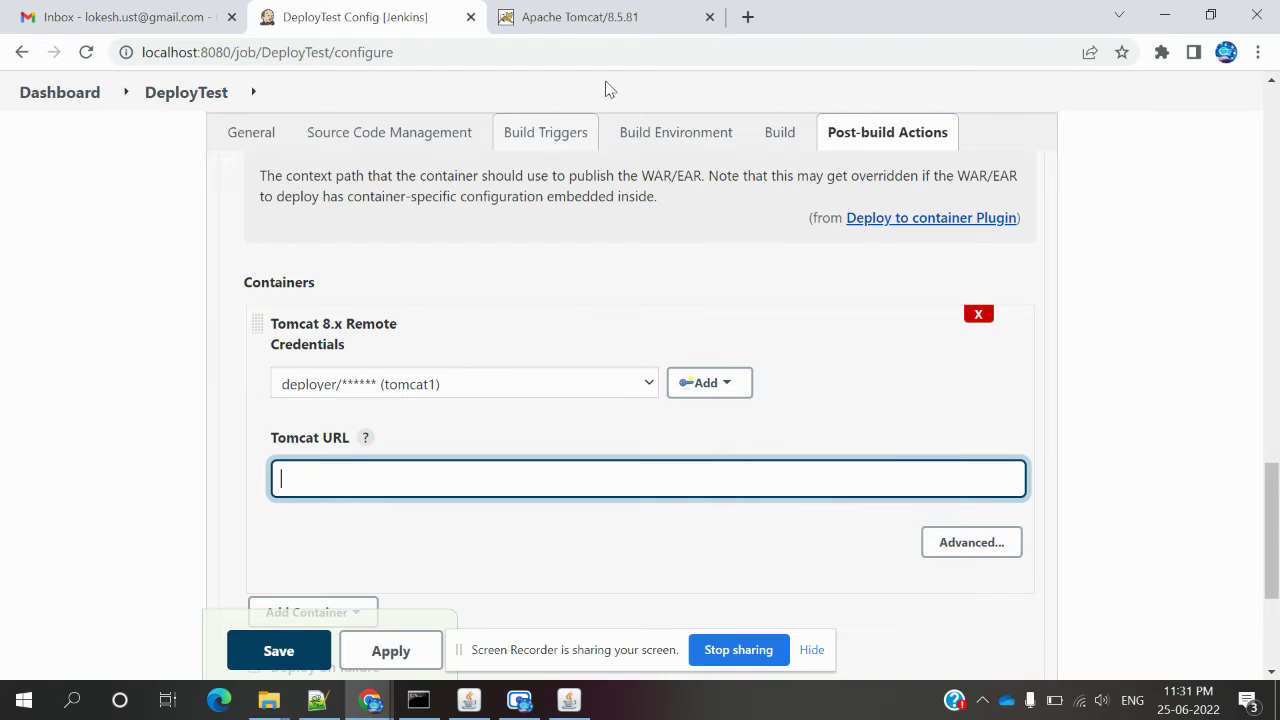
{"action": "left_click", "coordinate": [600, 17]}
{"action": "left_click", "coordinate": [508, 53]}
{"action": "key", "text": "ctrl+a"}
{"action": "key", "text": "ctrl+c"}
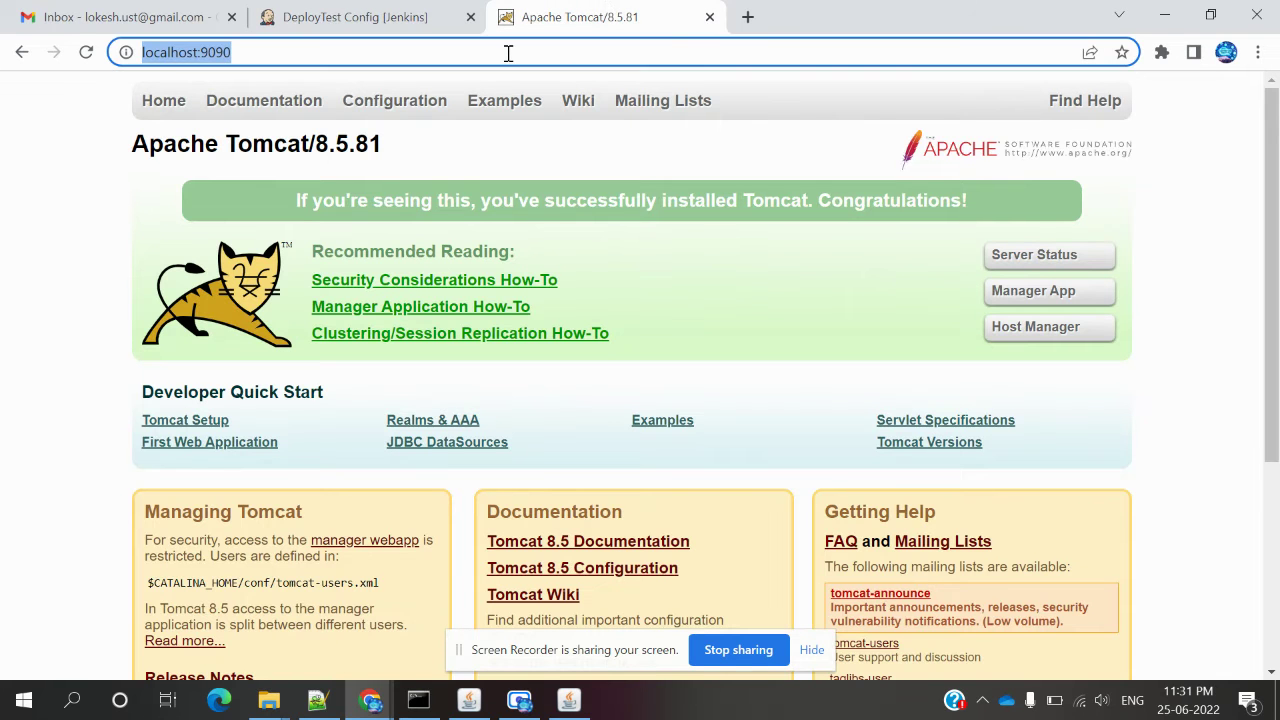
{"action": "left_click", "coordinate": [415, 19]}
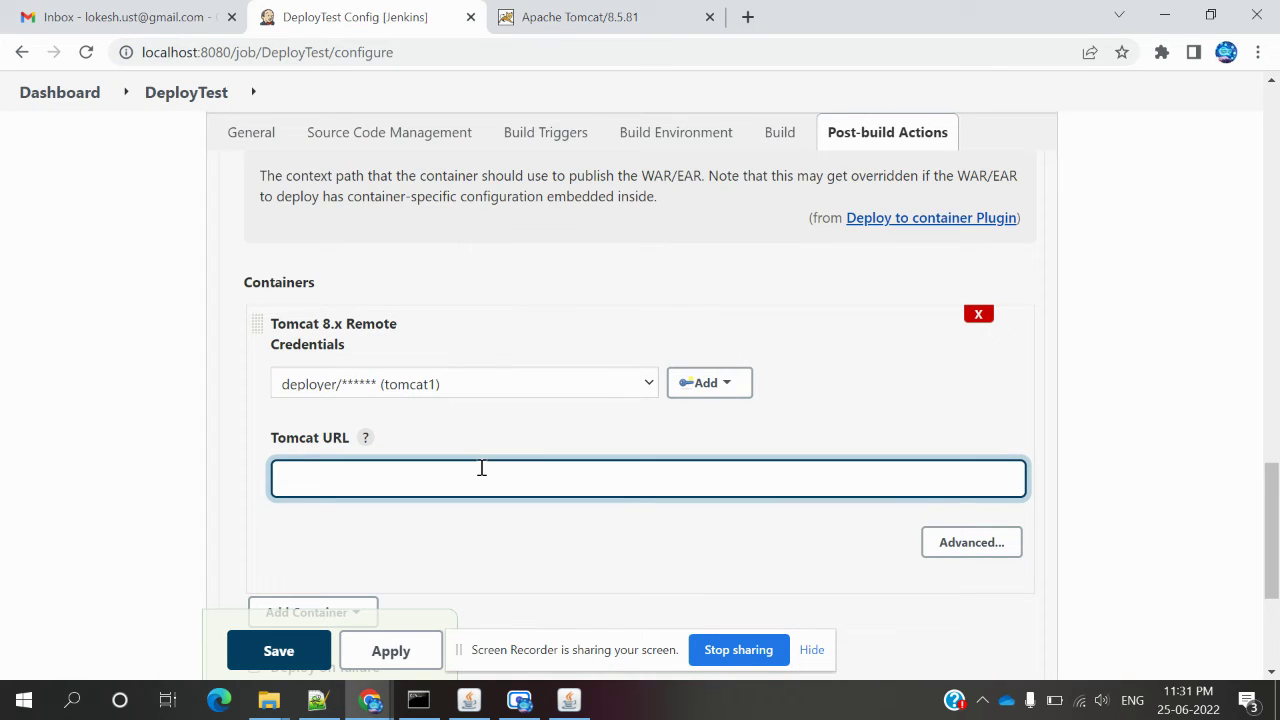
{"action": "key", "text": "ctrl+v"}
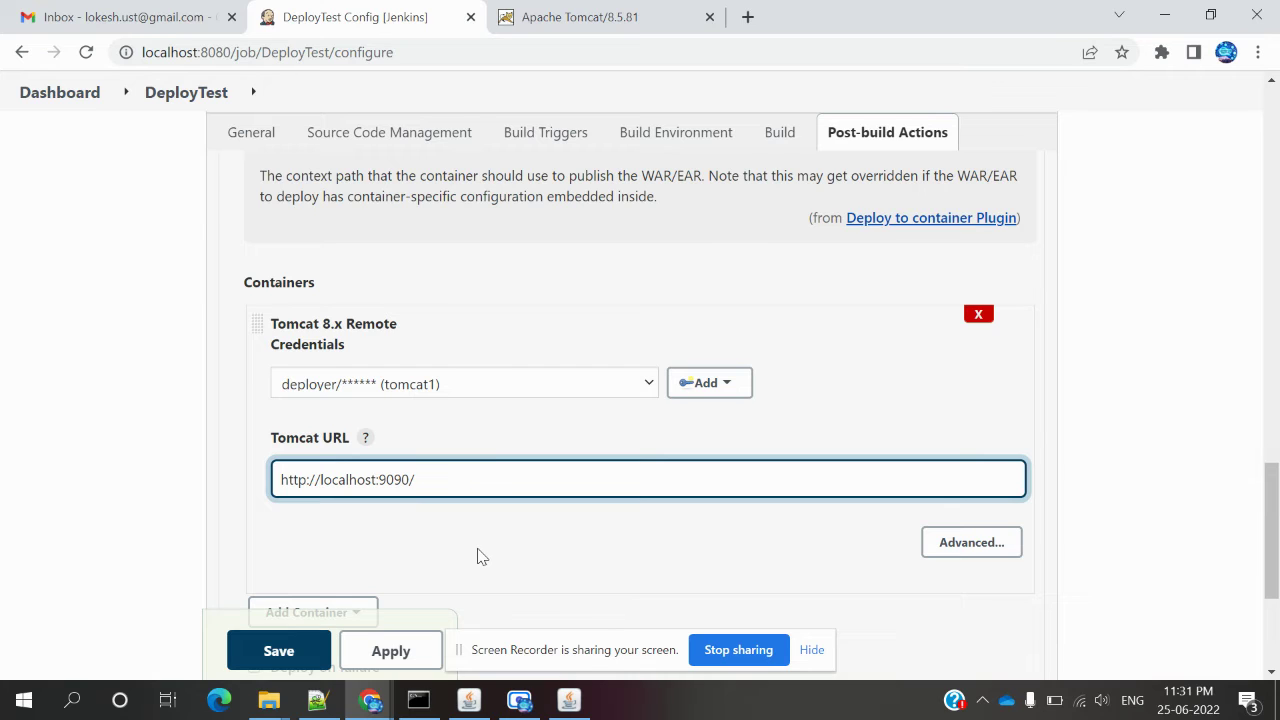
Apply and save the DeployTest job configuration.
{"action": "left_click", "coordinate": [478, 557]}
{"action": "scroll", "coordinate": [478, 557], "scroll_direction": "down", "scroll_amount": 2}
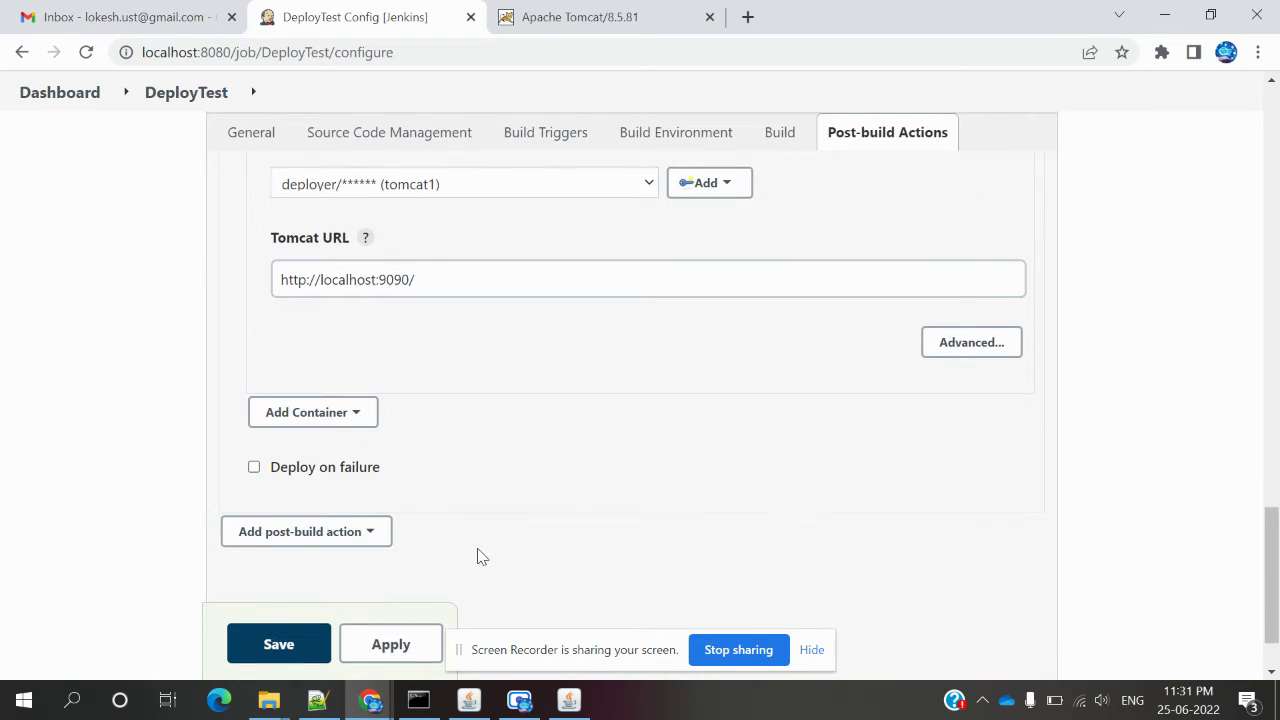
{"action": "left_click", "coordinate": [395, 608]}
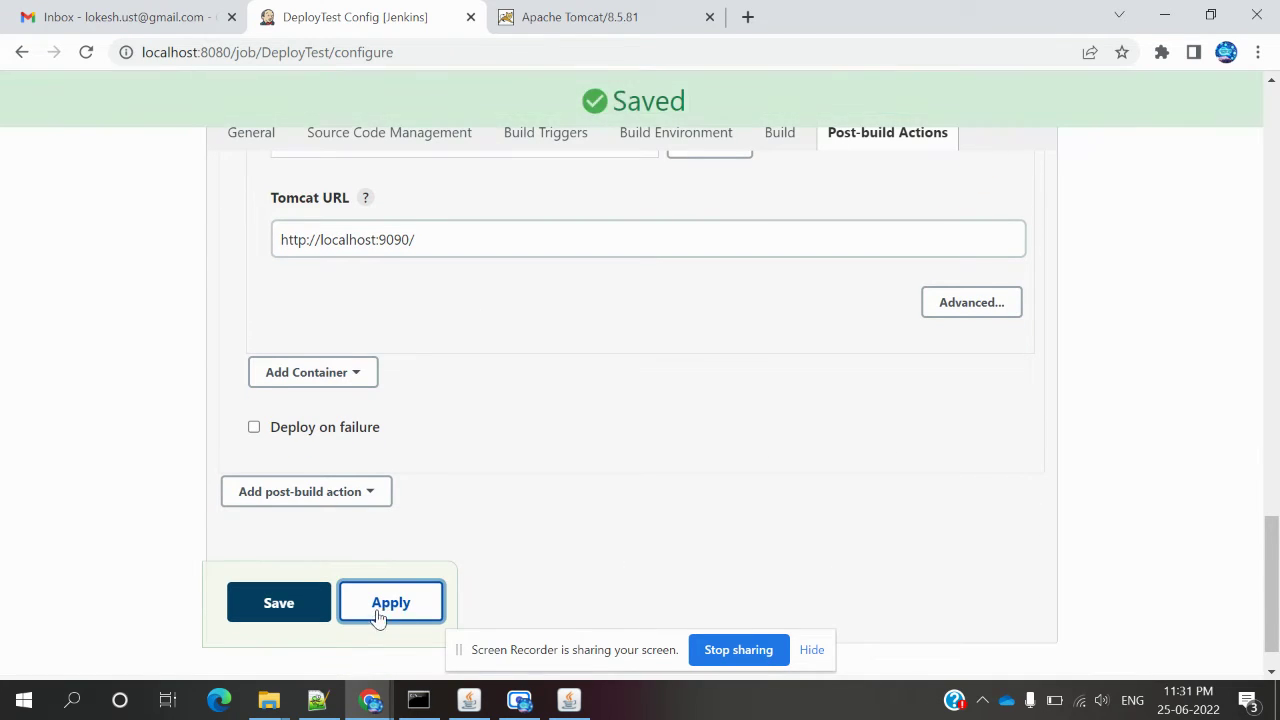
{"action": "left_click", "coordinate": [307, 612]}
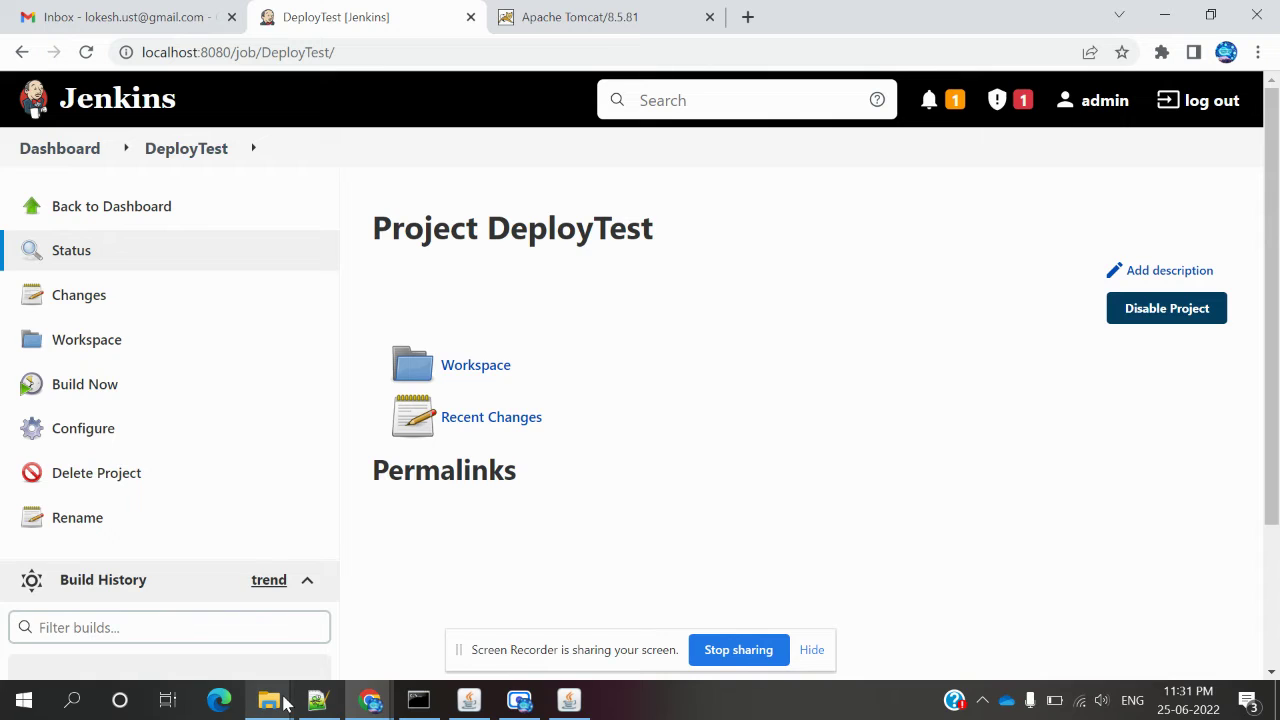
Move between the JenkinsHome and workspace folders and close the extra workspace Explorer window.
{"action": "mouse_move", "coordinate": [284, 704]}
{"action": "left_click", "coordinate": [146, 620]}
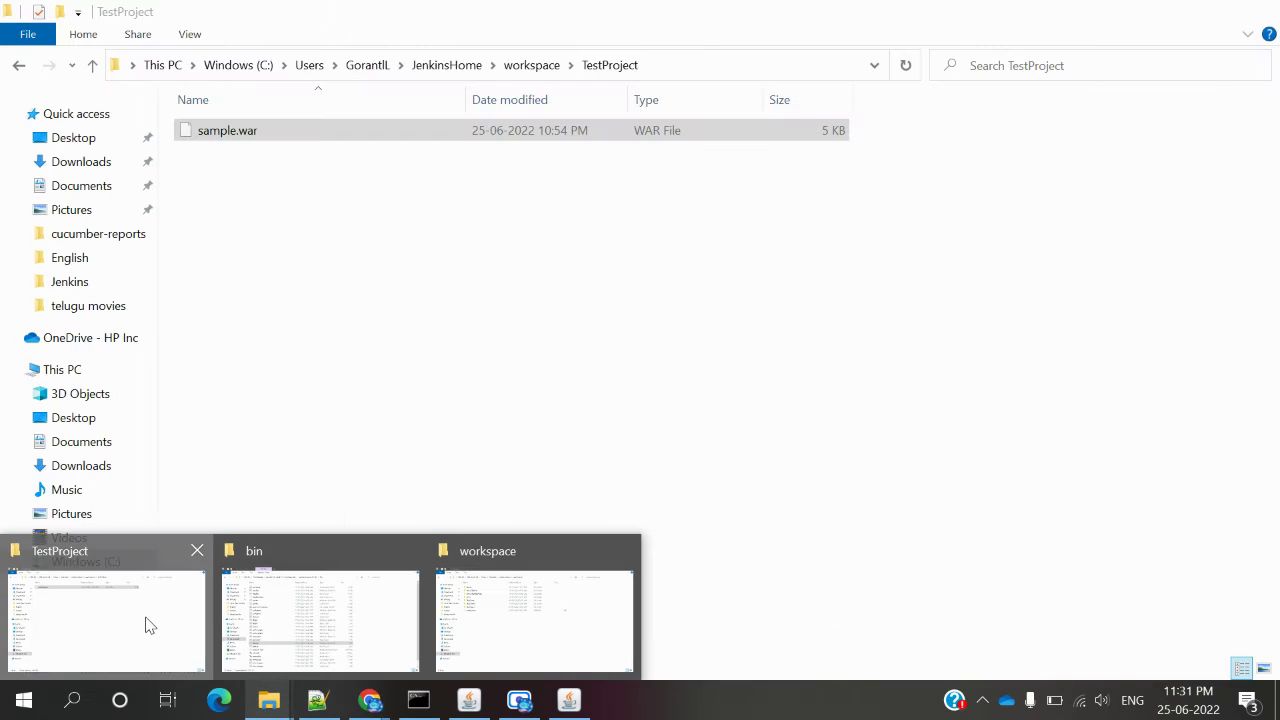
{"action": "key", "text": "alt+Up"}
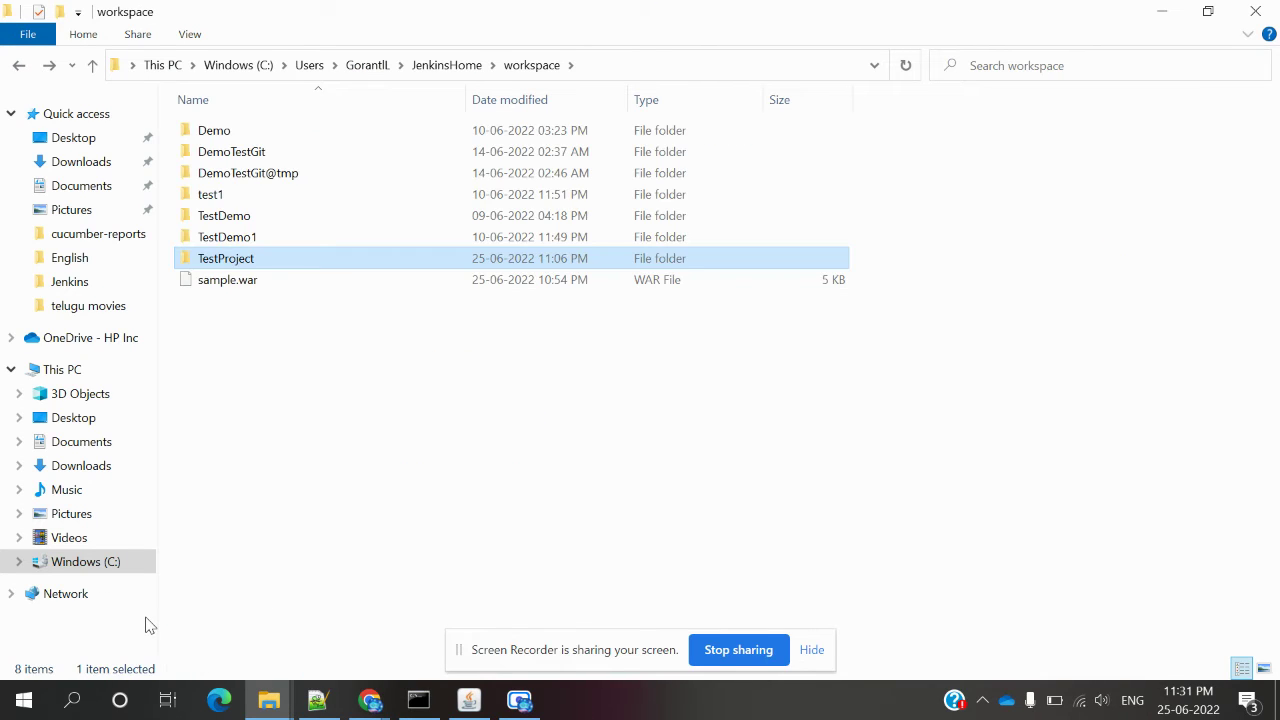
{"action": "left_click", "coordinate": [437, 67]}
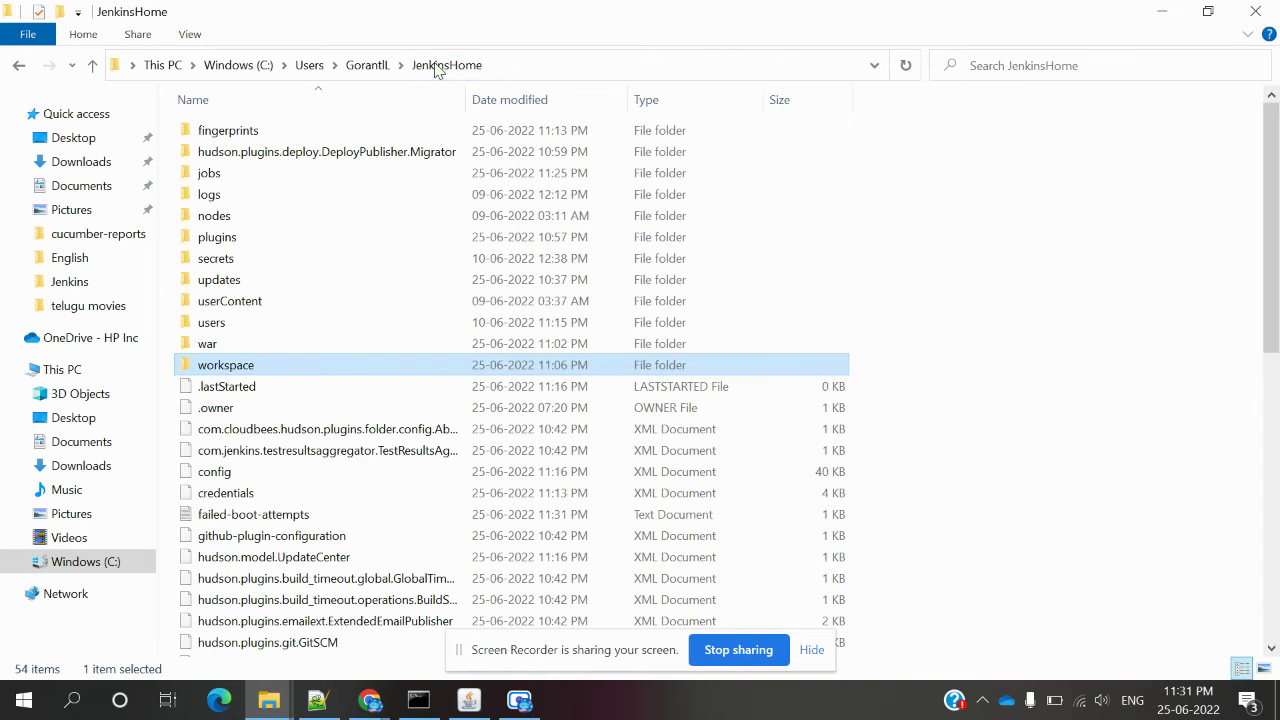
{"action": "double_click", "coordinate": [236, 368]}
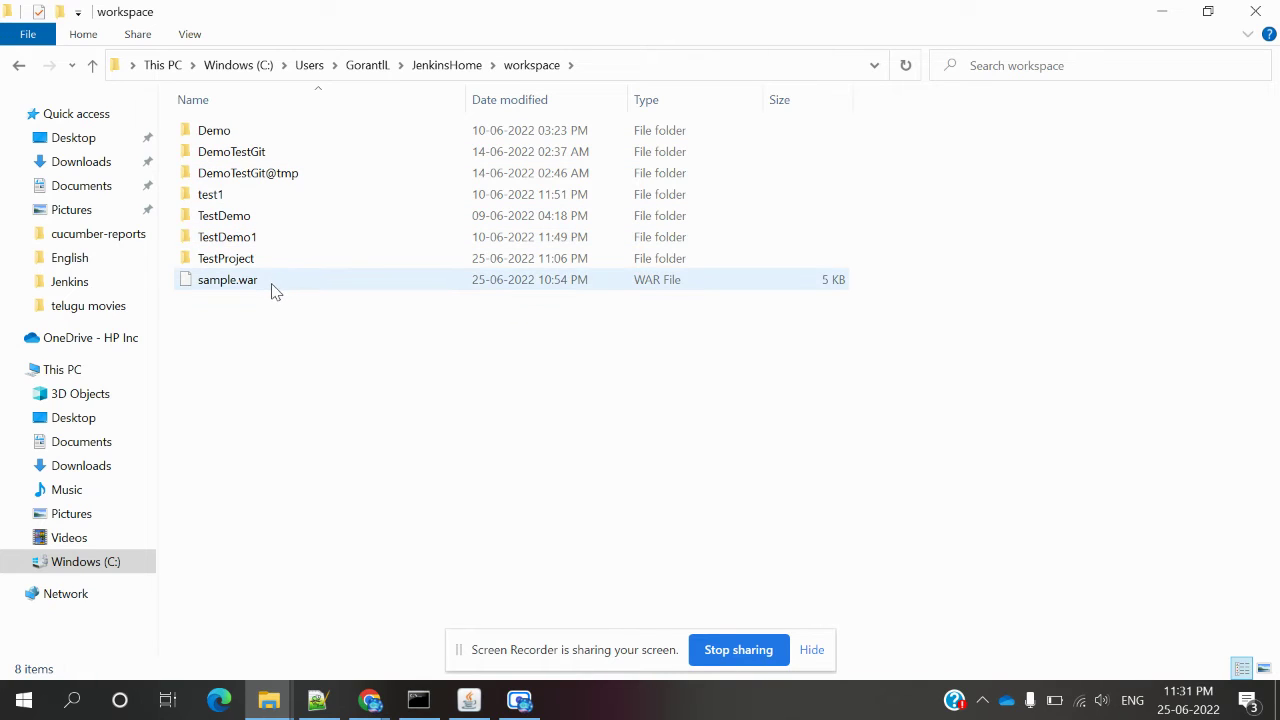
{"action": "mouse_move", "coordinate": [276, 290]}
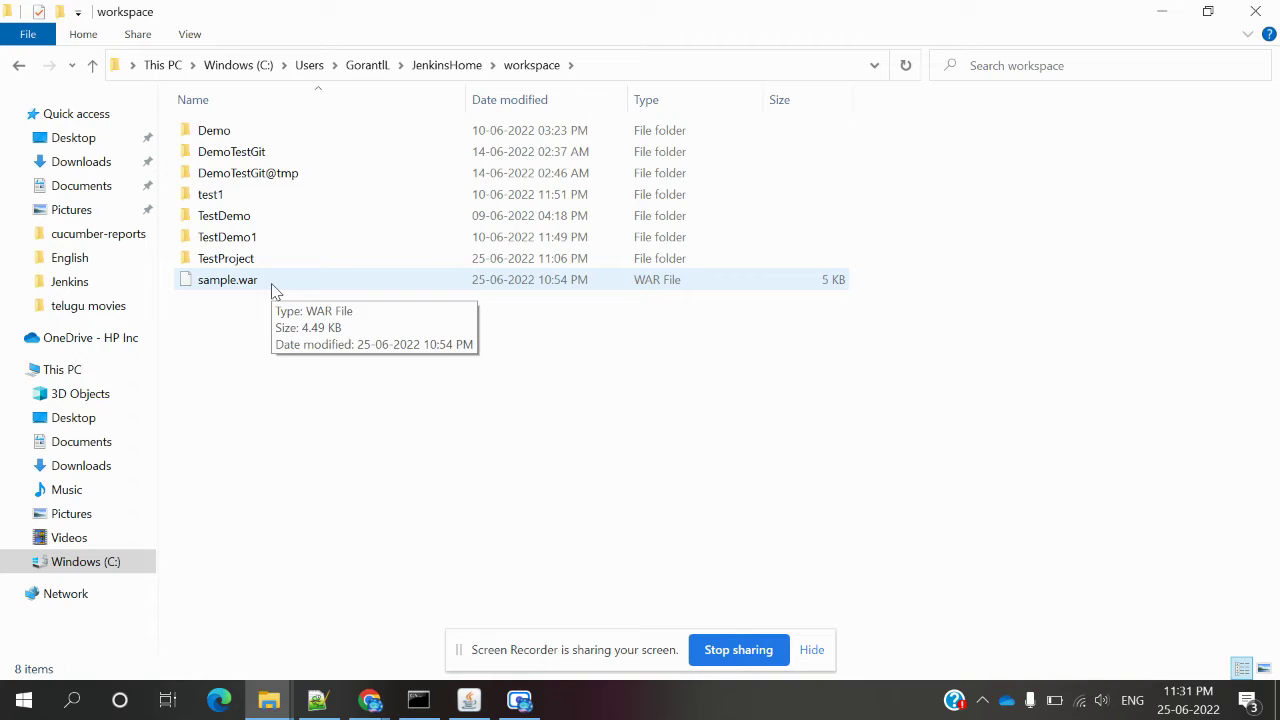
{"action": "left_click", "coordinate": [444, 76]}
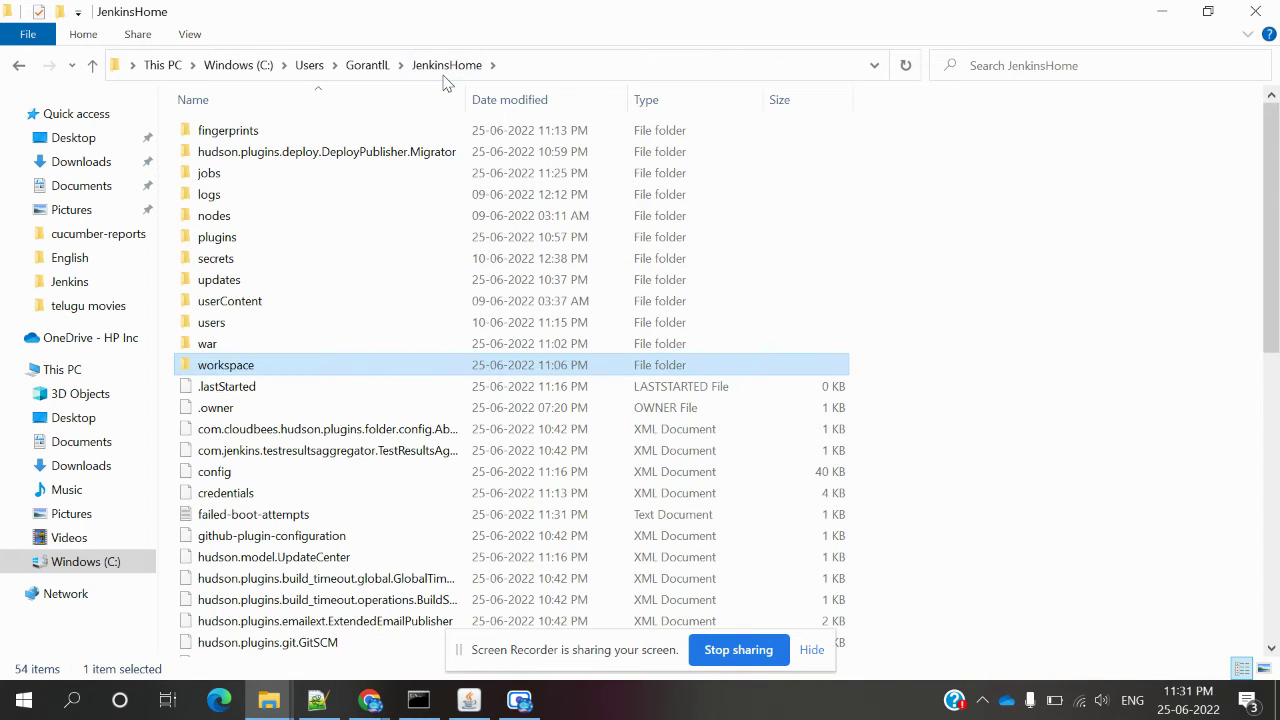
{"action": "mouse_move", "coordinate": [275, 688]}
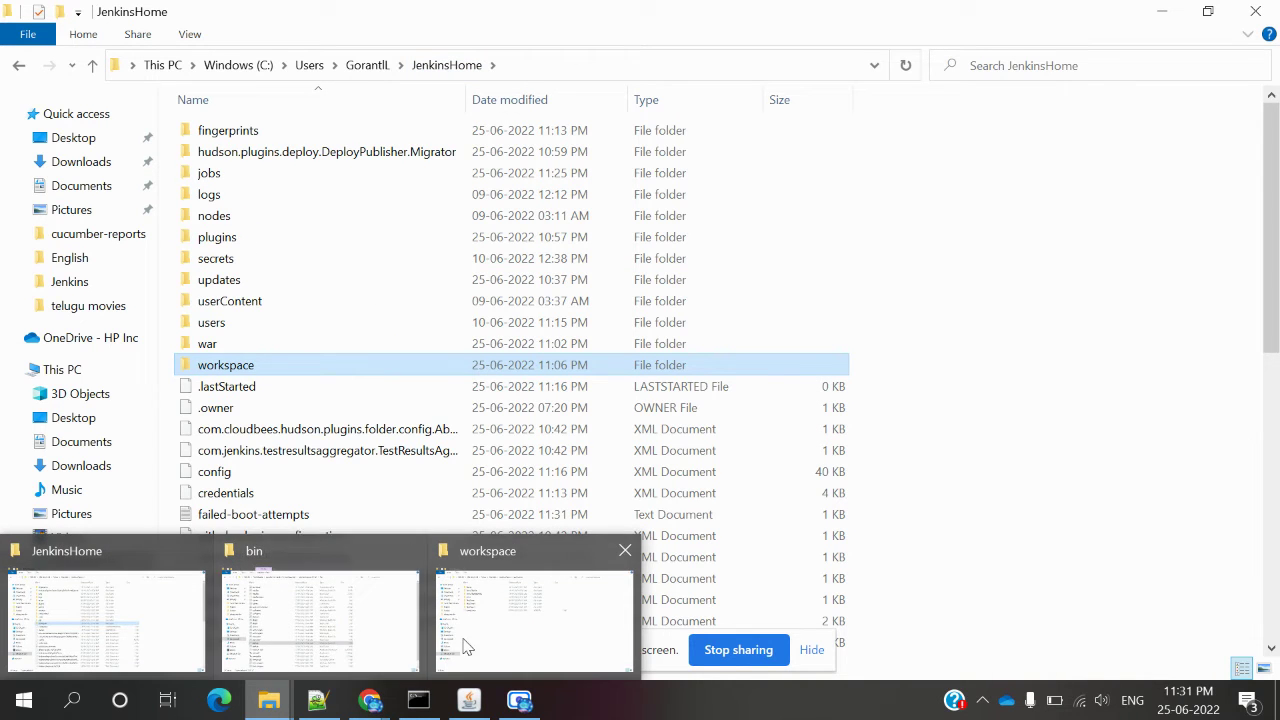
{"action": "left_click", "coordinate": [625, 556]}
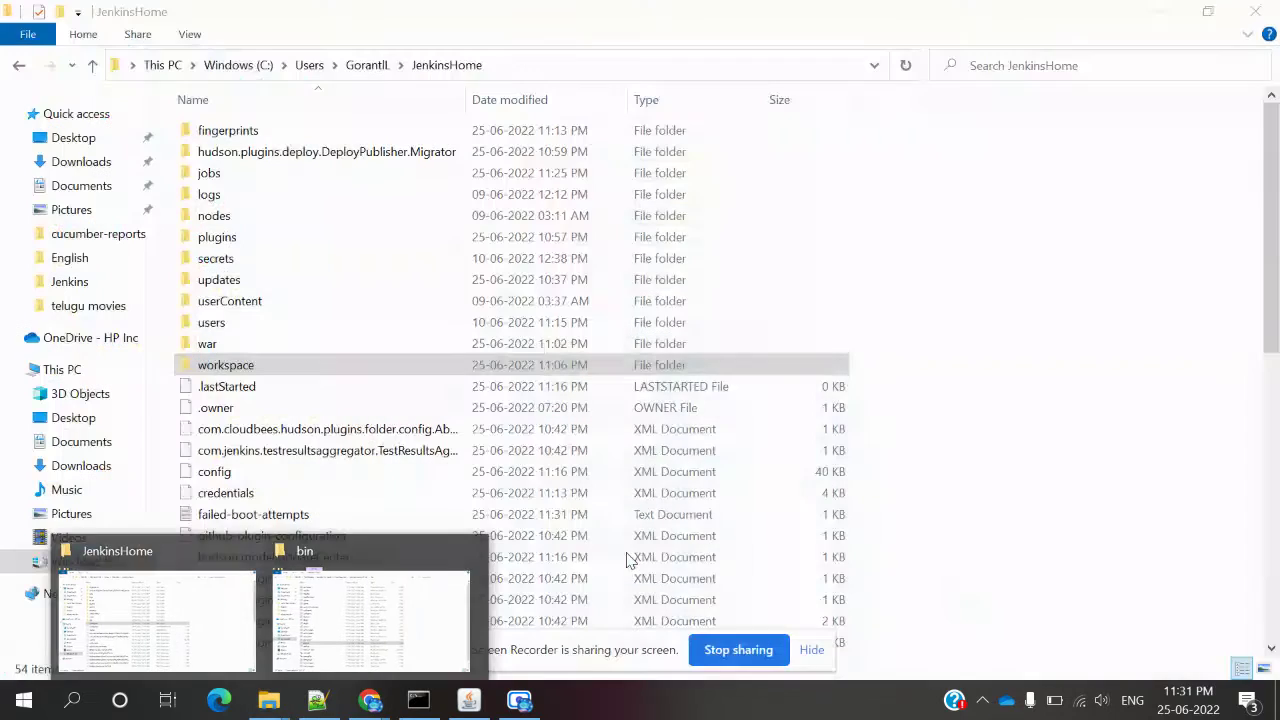
Reopen JenkinsHome > workspace showing sample.war, then switch to the DeployTest page in Chrome.
{"action": "left_click", "coordinate": [213, 631]}
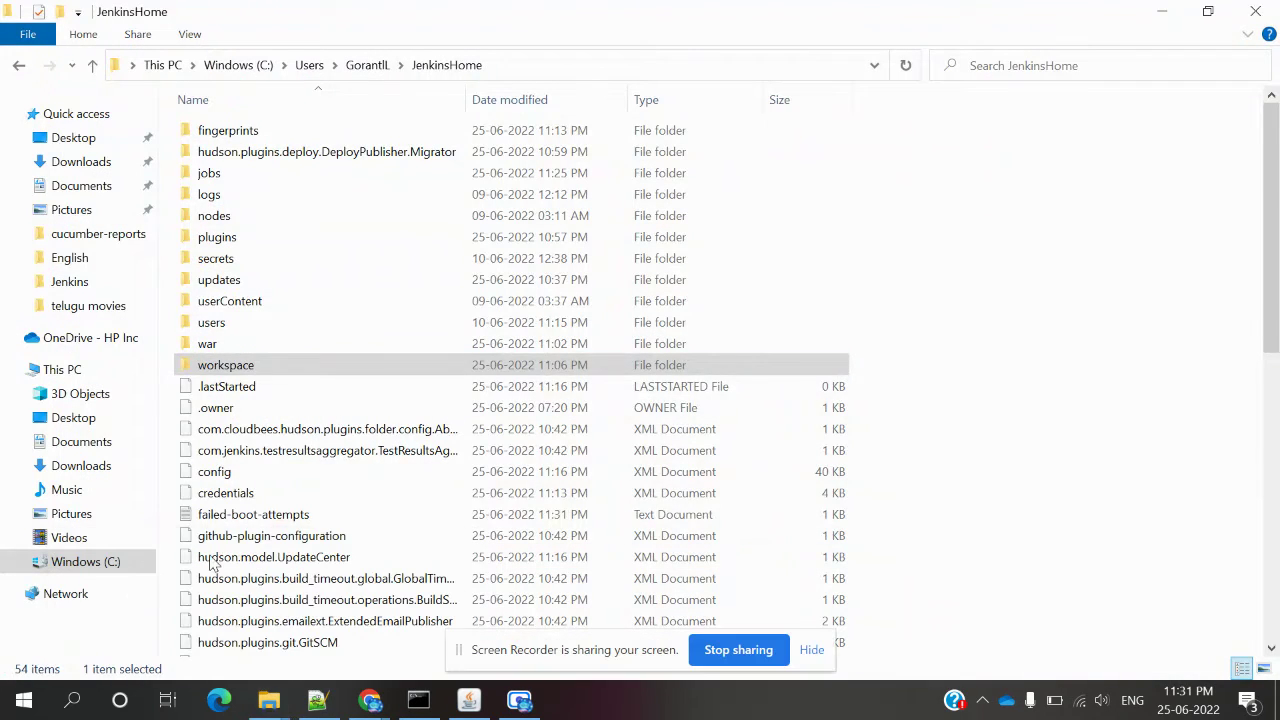
{"action": "double_click", "coordinate": [247, 366]}
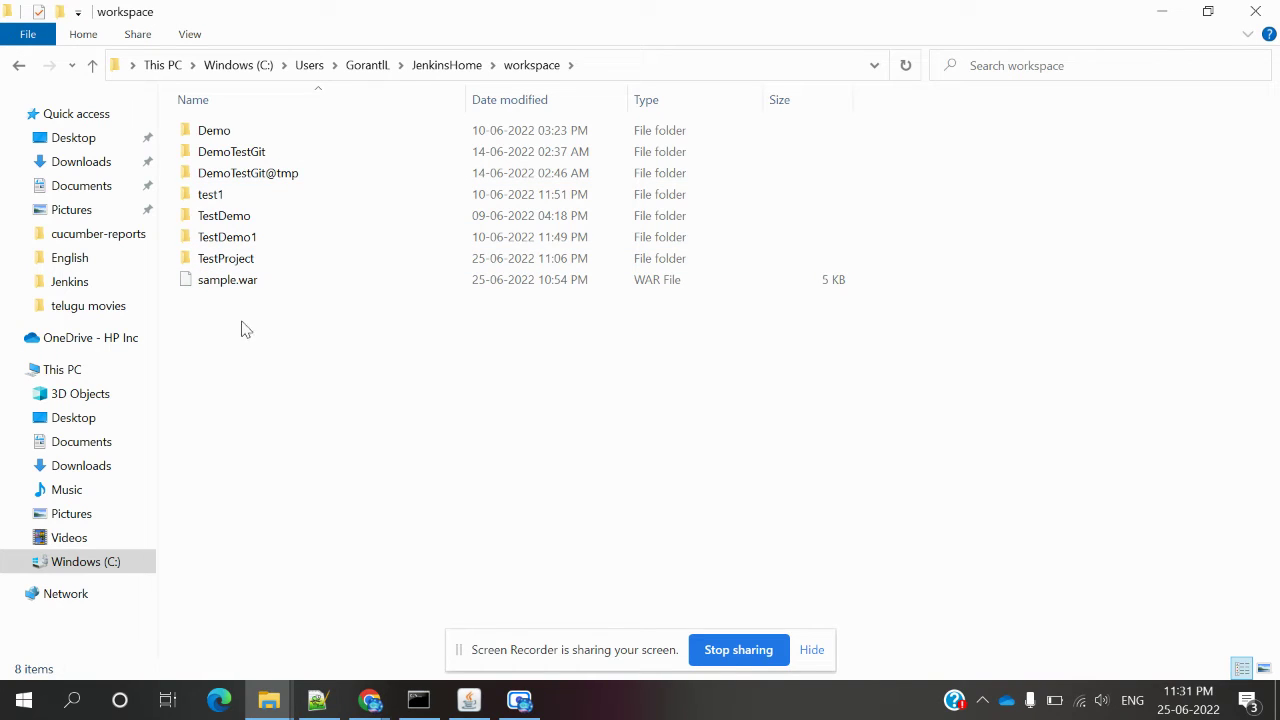
{"action": "left_click", "coordinate": [435, 76]}
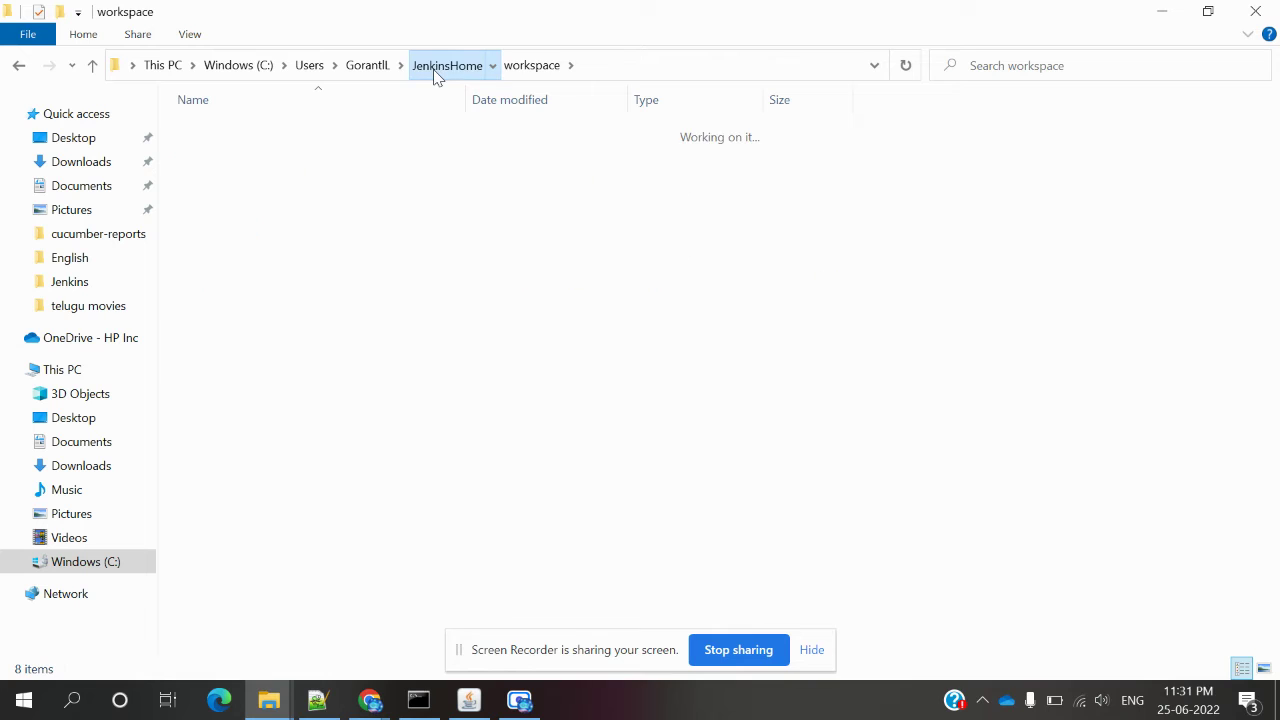
{"action": "left_click", "coordinate": [367, 75]}
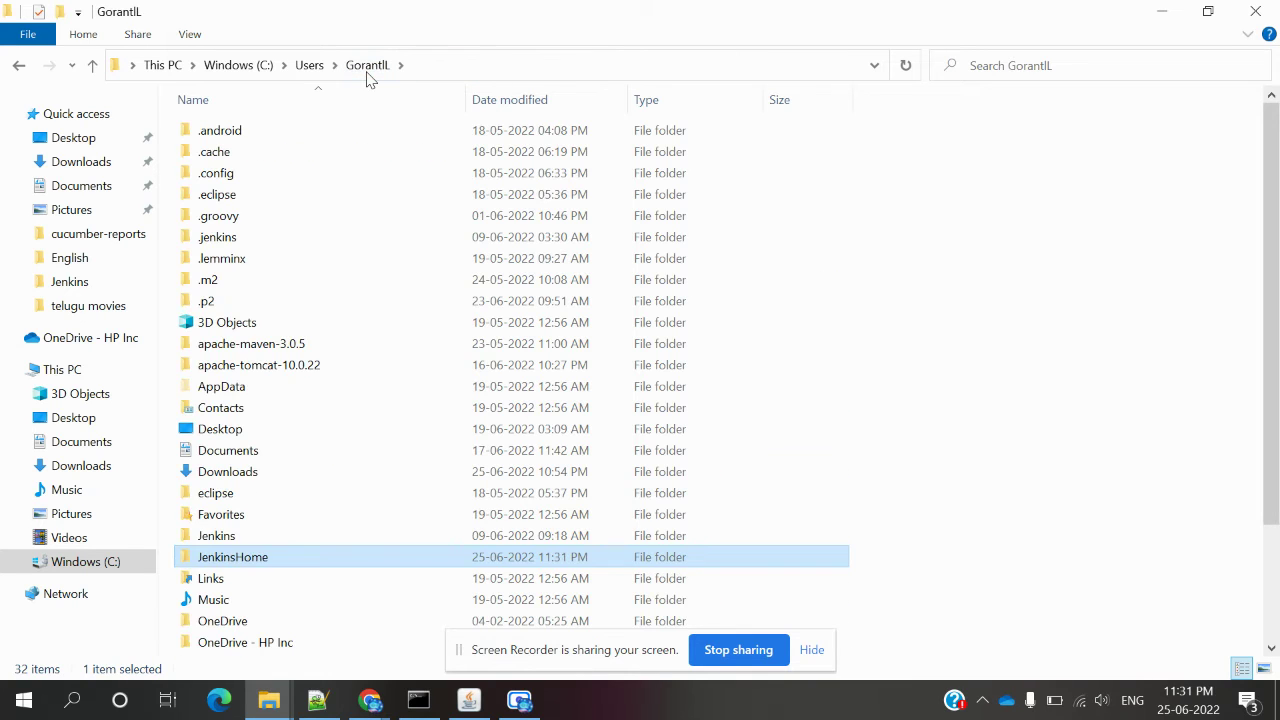
{"action": "double_click", "coordinate": [218, 560]}
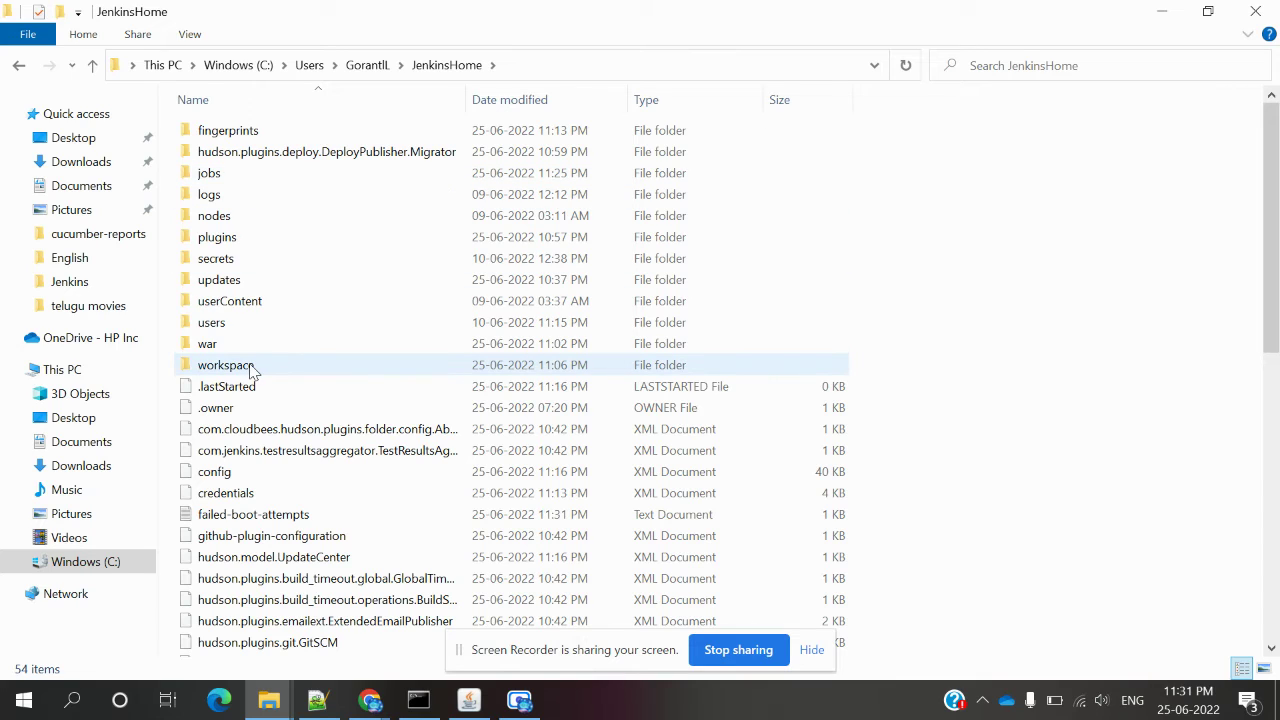
{"action": "double_click", "coordinate": [226, 365]}
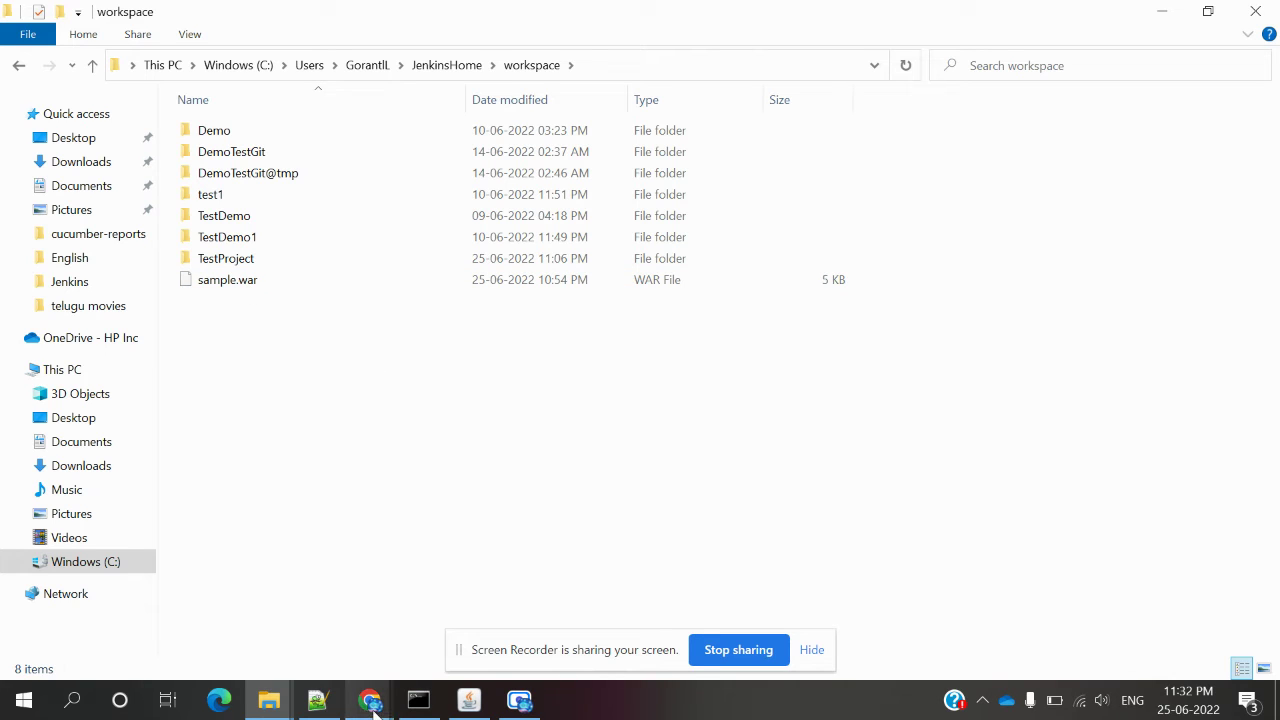
{"action": "mouse_move", "coordinate": [373, 706]}
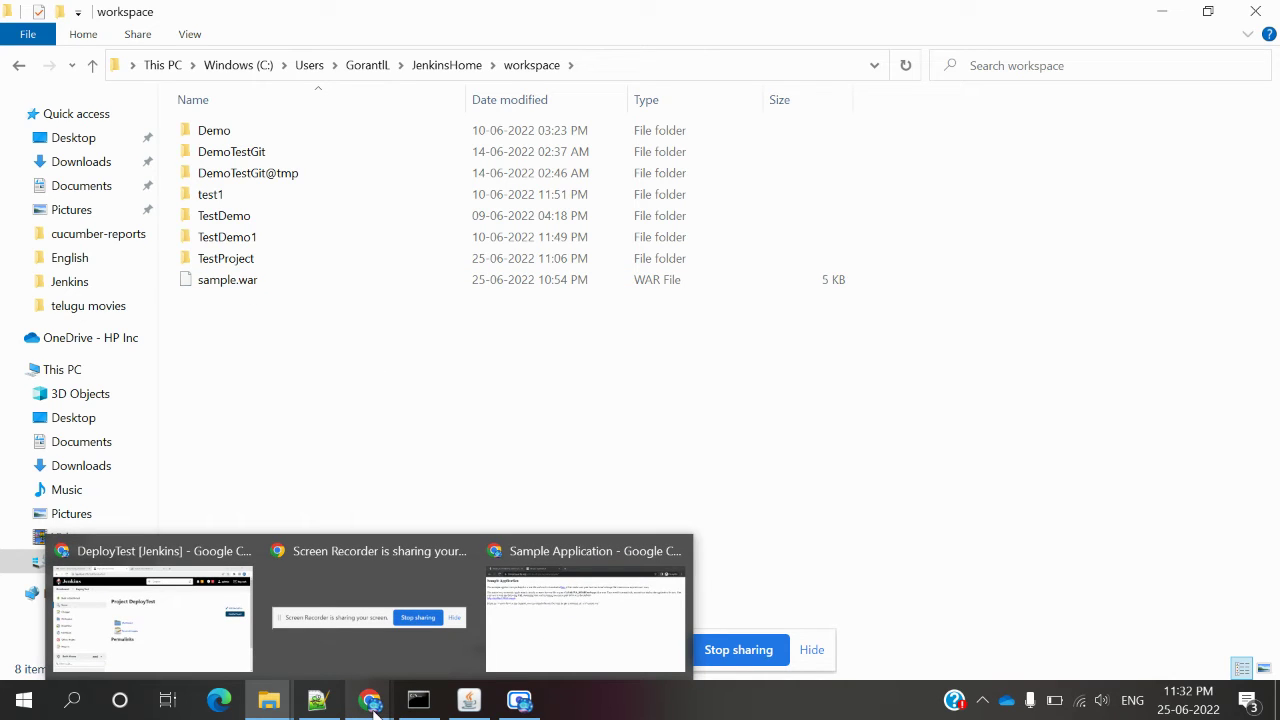
{"action": "left_click", "coordinate": [189, 626]}
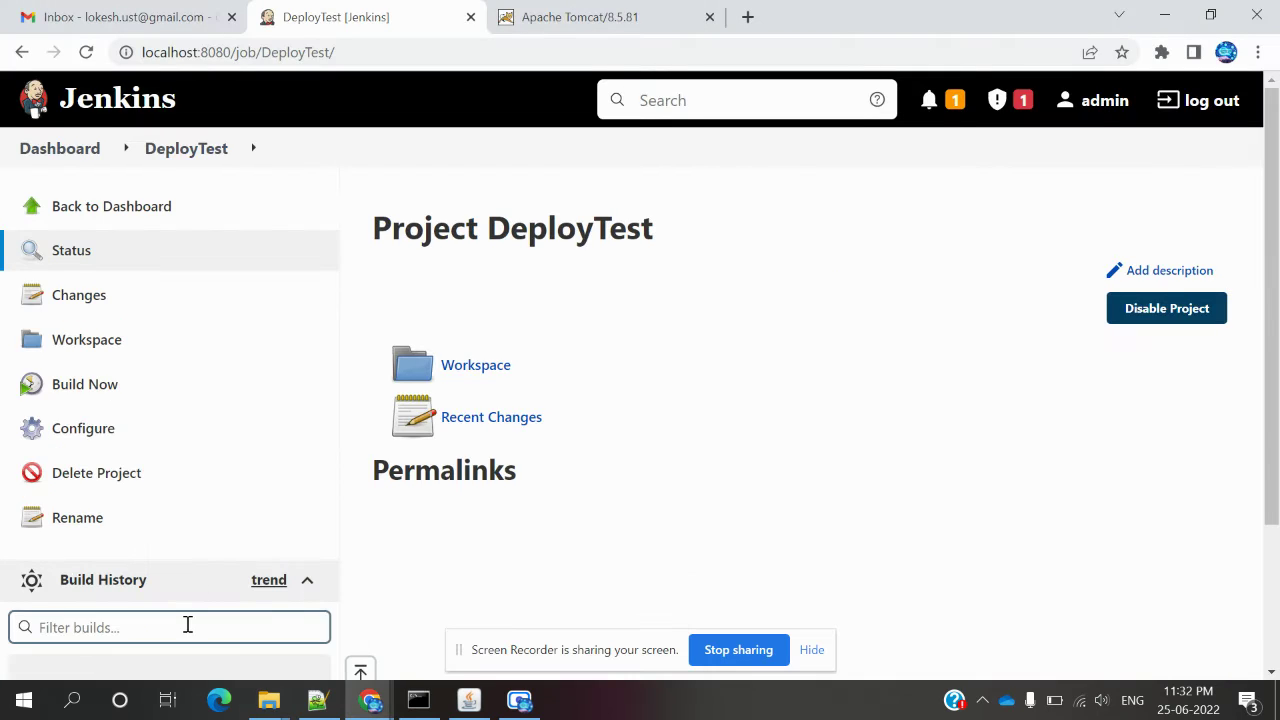
Open DeployTest's Workspace from its dropdown on the Jenkins dashboard.
{"action": "left_click", "coordinate": [94, 160]}
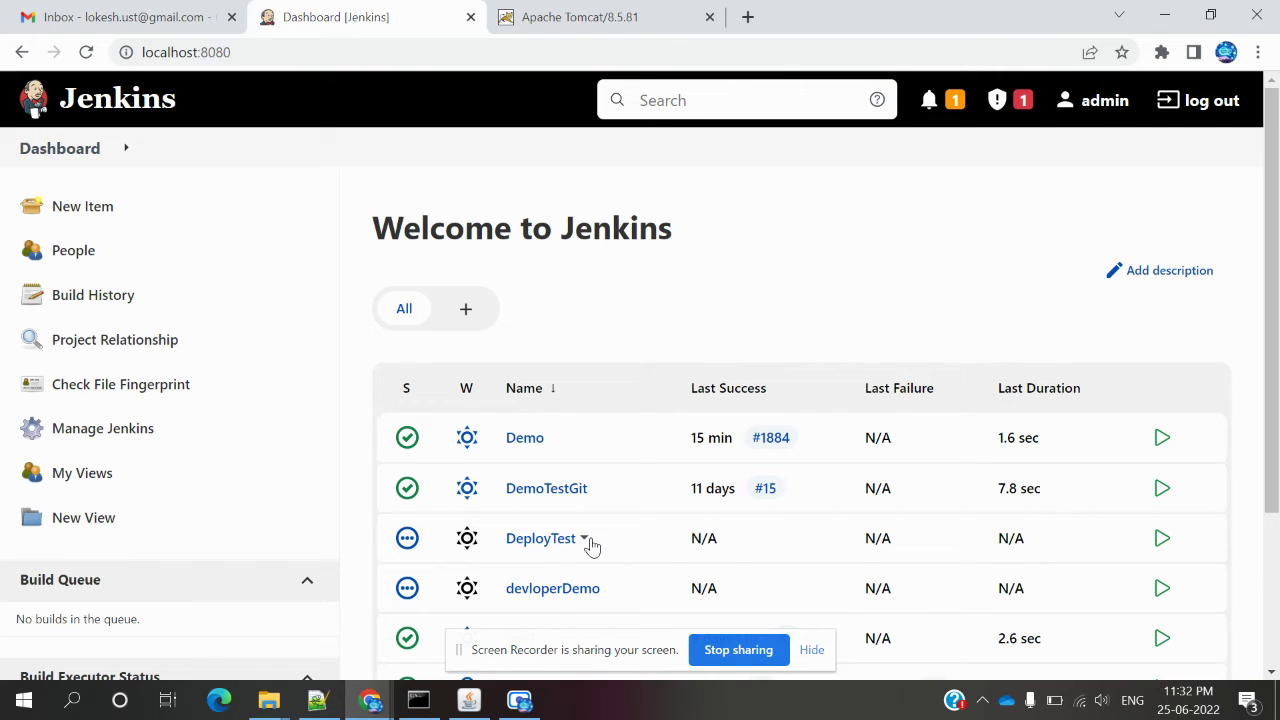
{"action": "left_click", "coordinate": [585, 539]}
{"action": "left_click", "coordinate": [589, 614]}
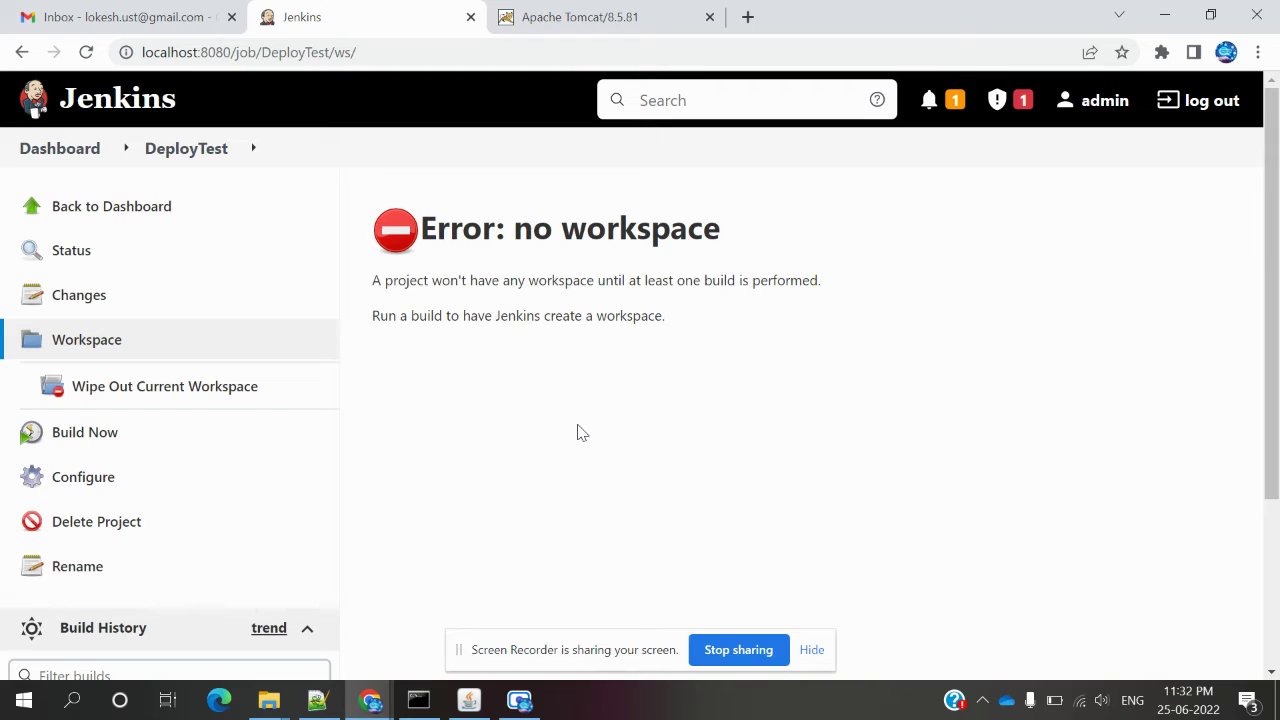
{"action": "scroll", "coordinate": [581, 432], "scroll_direction": "down", "scroll_amount": 1}
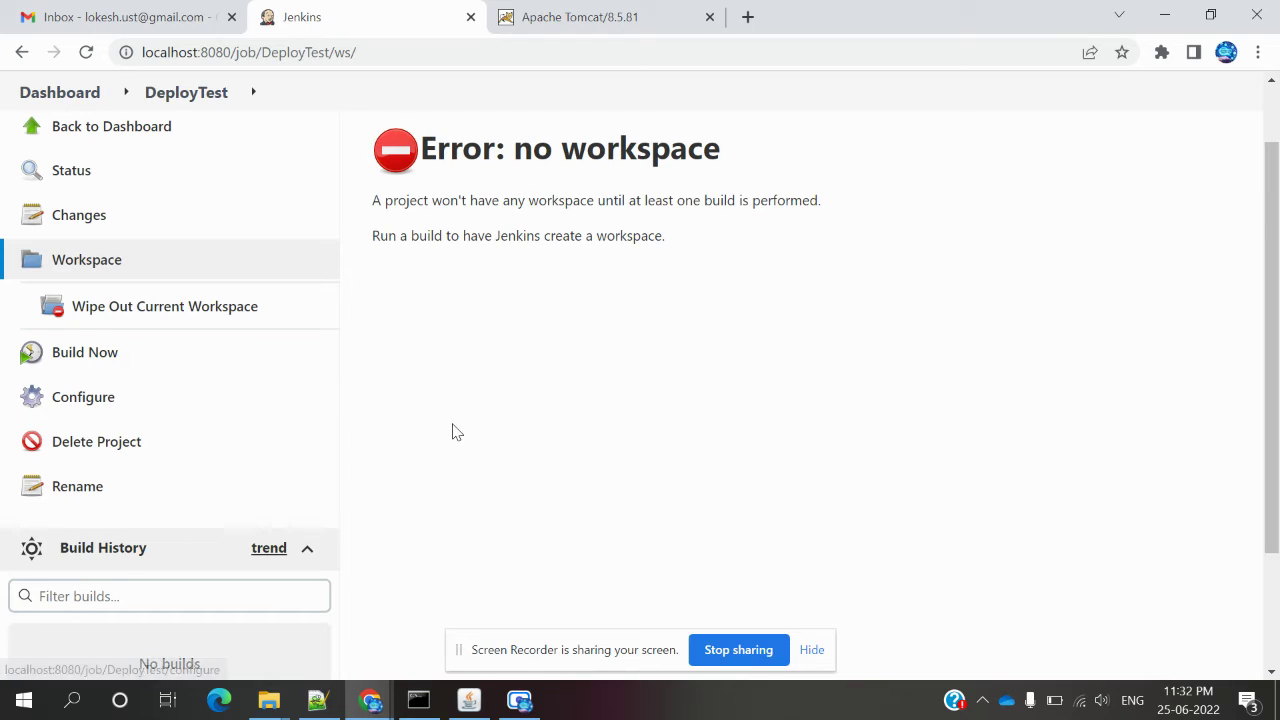
Run Build Now for DeployTest and check that build #1 failed in Build History.
{"action": "left_click", "coordinate": [85, 362]}
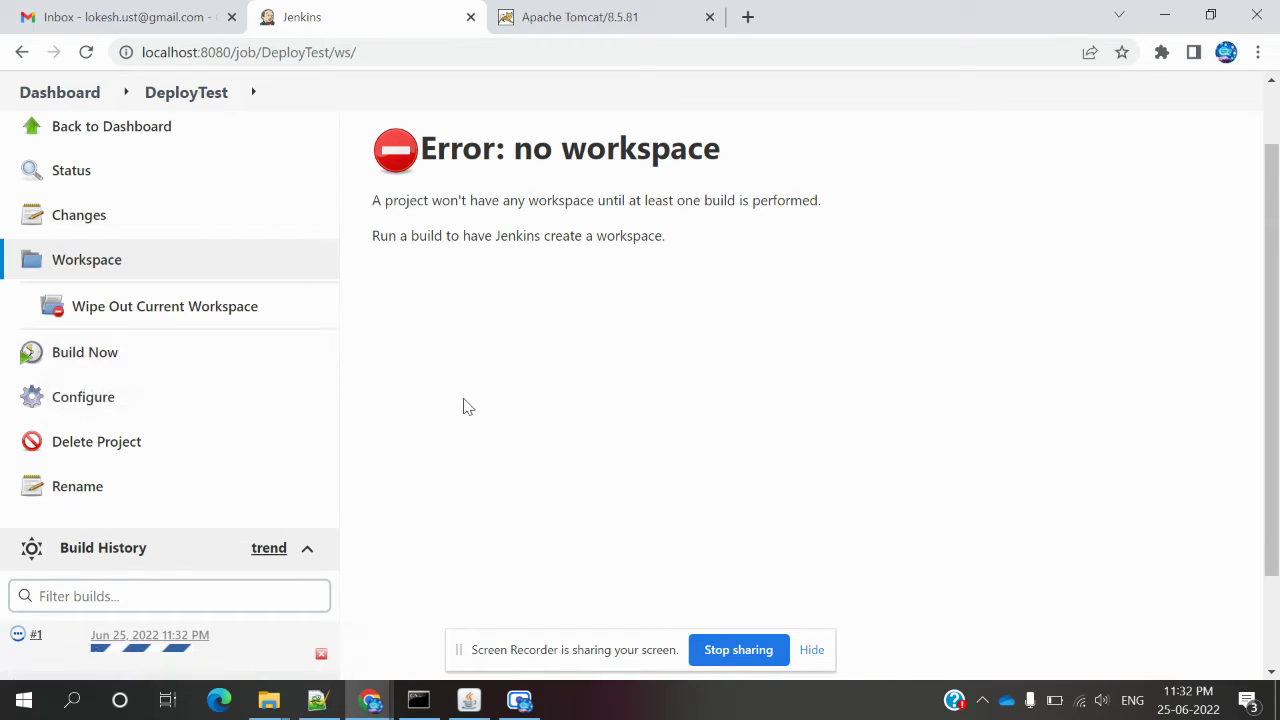
{"action": "scroll", "coordinate": [465, 406], "scroll_direction": "down", "scroll_amount": 1}
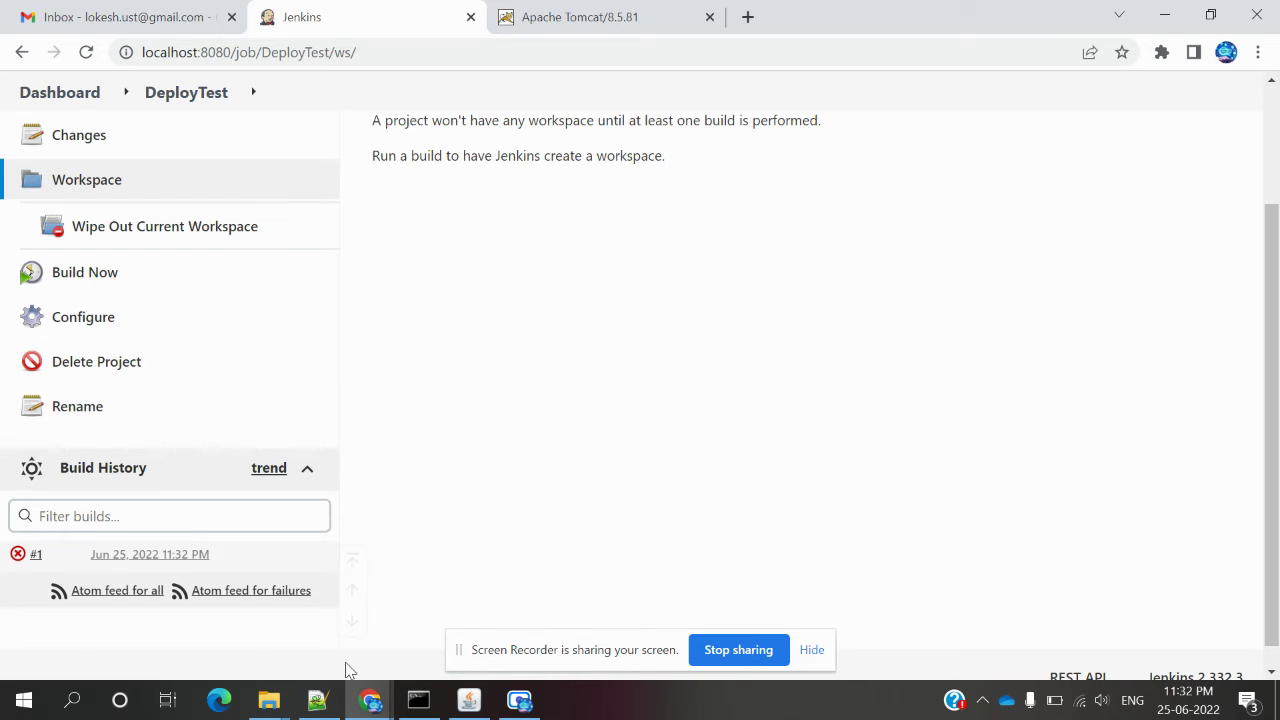
{"action": "mouse_move", "coordinate": [269, 705]}
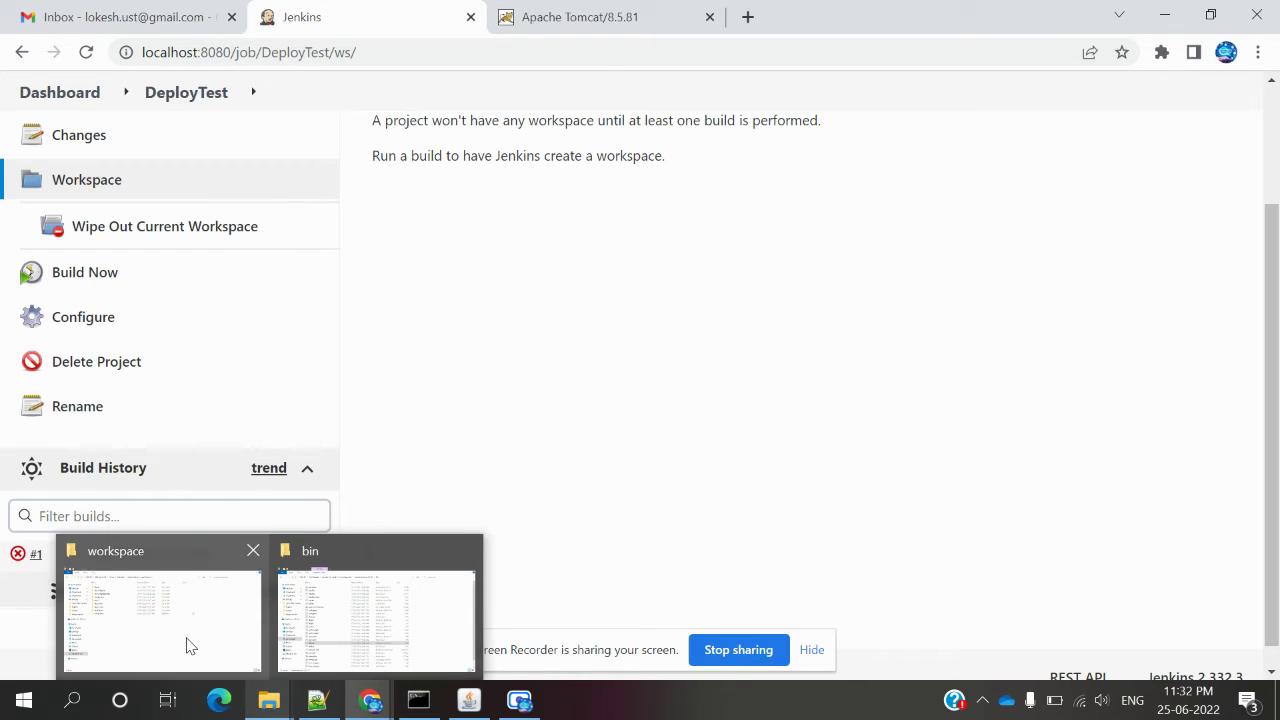
{"action": "left_click", "coordinate": [186, 643]}
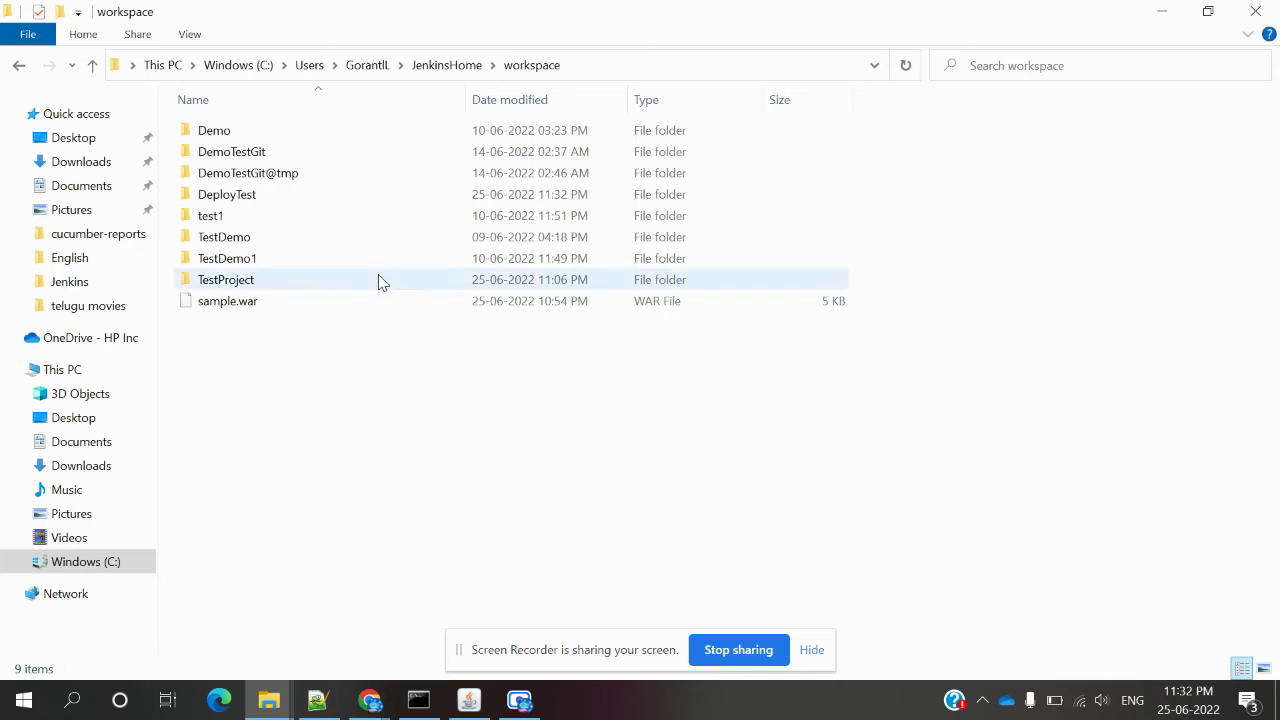
Copy sample.war from JenkinsHome\workspace and paste it into the empty DeployTest folder.
{"action": "left_click", "coordinate": [446, 64]}
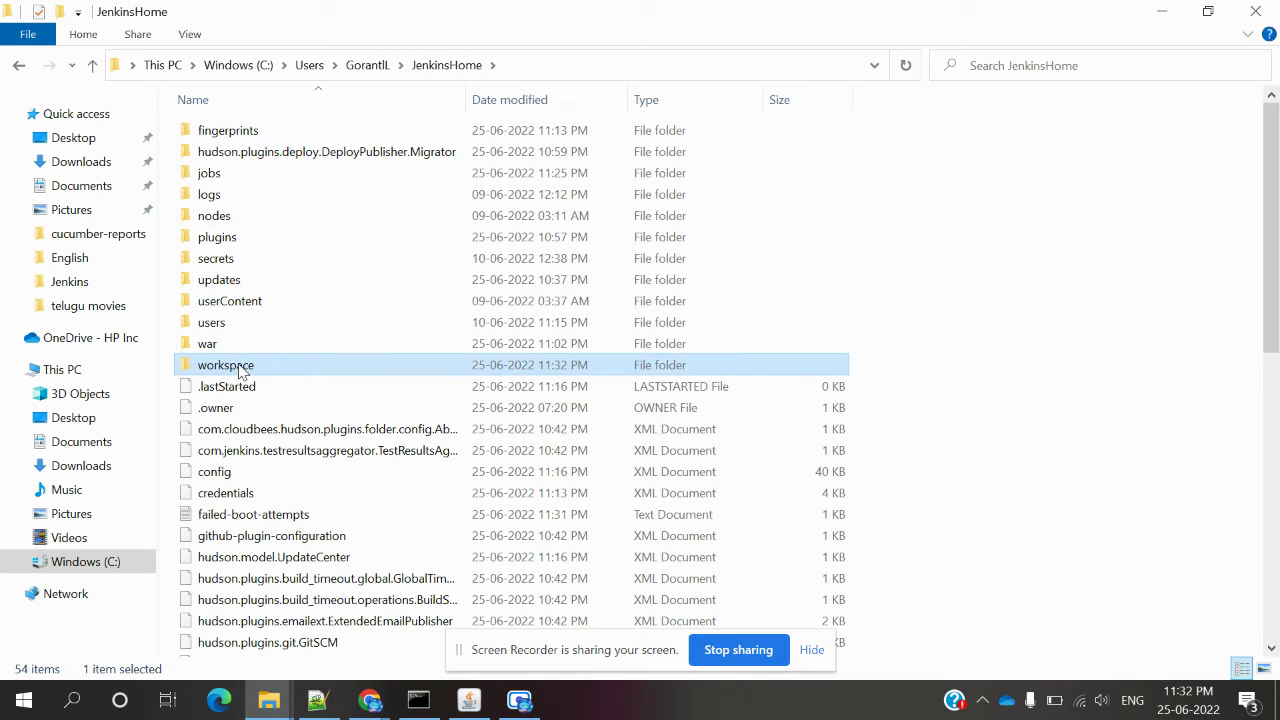
{"action": "double_click", "coordinate": [240, 368]}
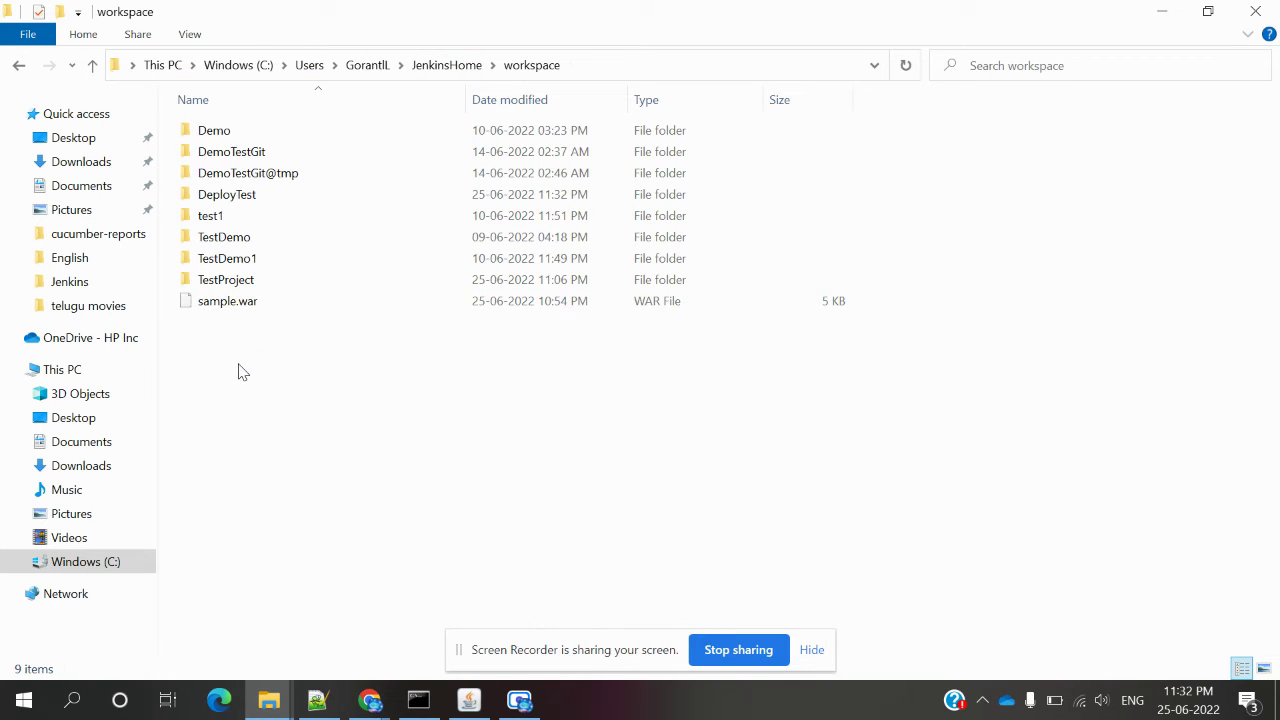
{"action": "left_click", "coordinate": [256, 306]}
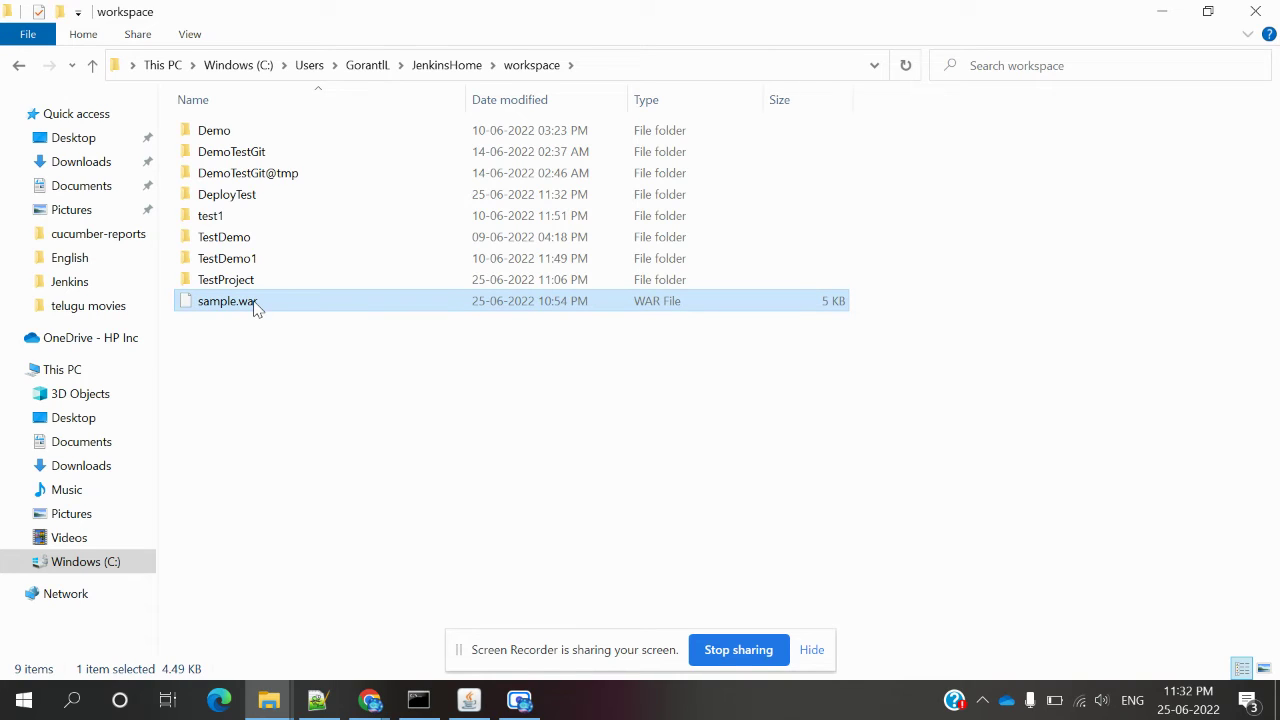
{"action": "double_click", "coordinate": [237, 200]}
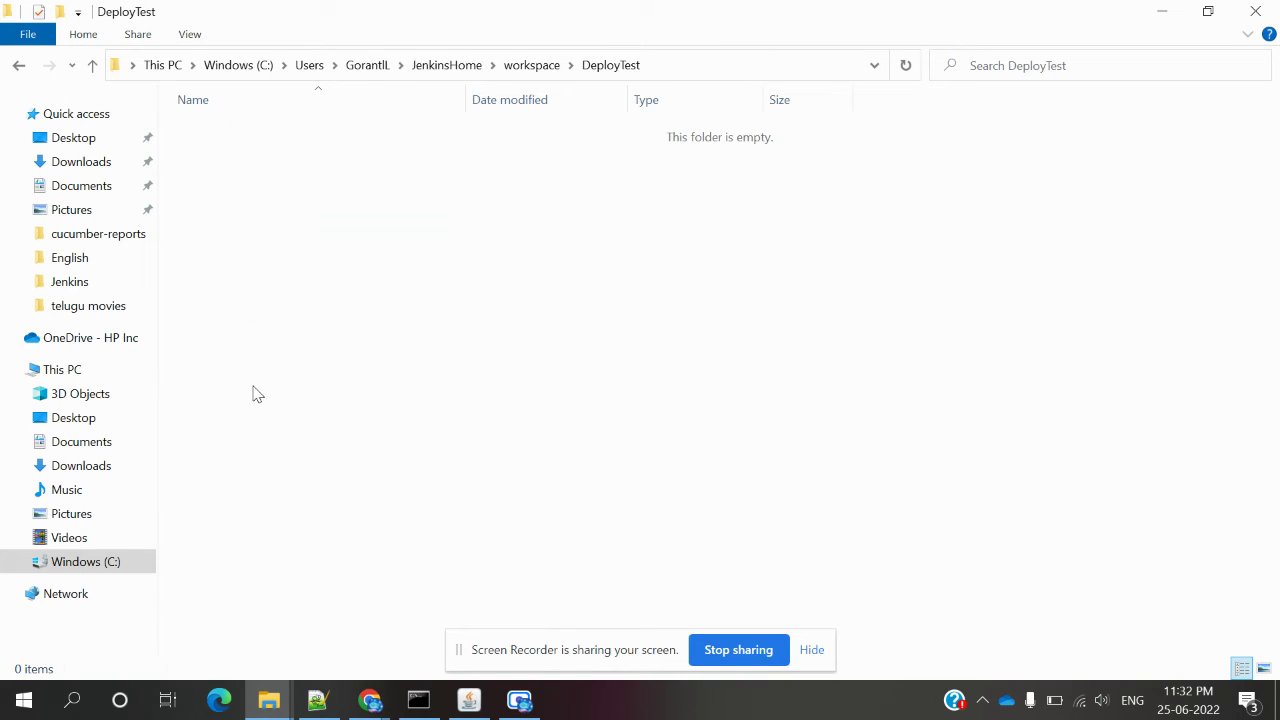
{"action": "key", "text": "ctrl+v"}
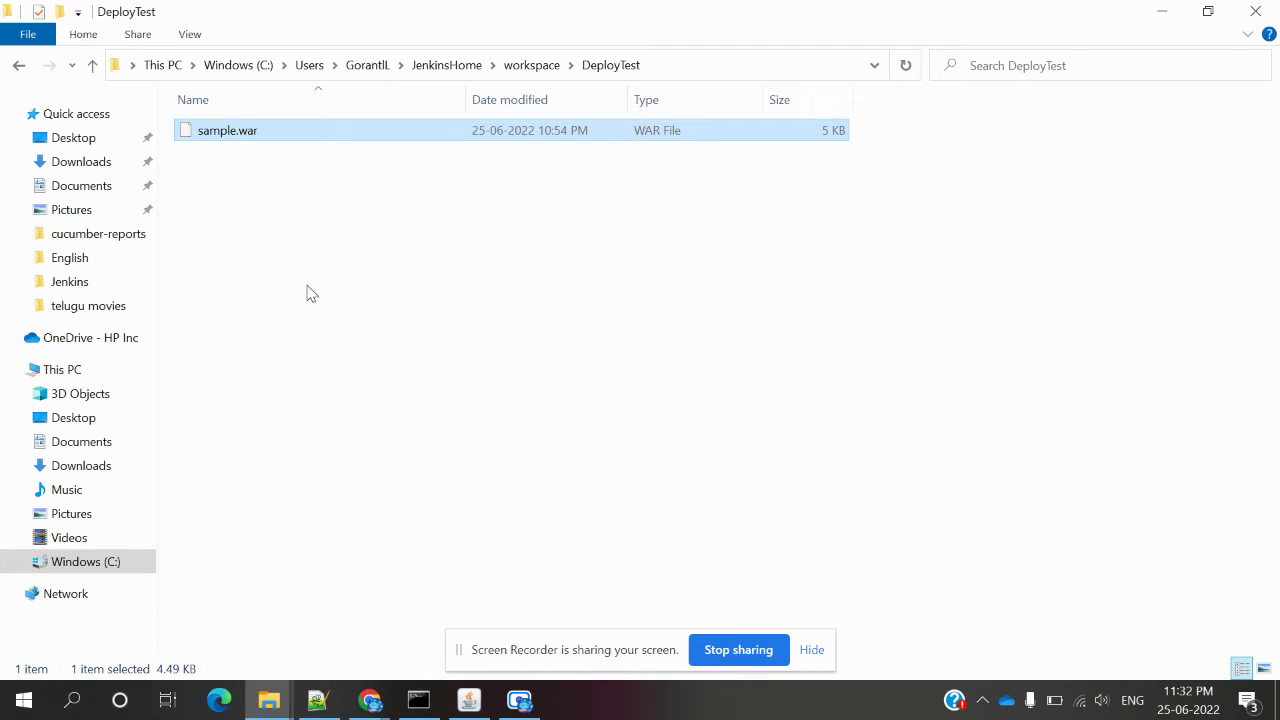
Start another DeployTest build from the Jenkins workspace page.
{"action": "mouse_move", "coordinate": [372, 705]}
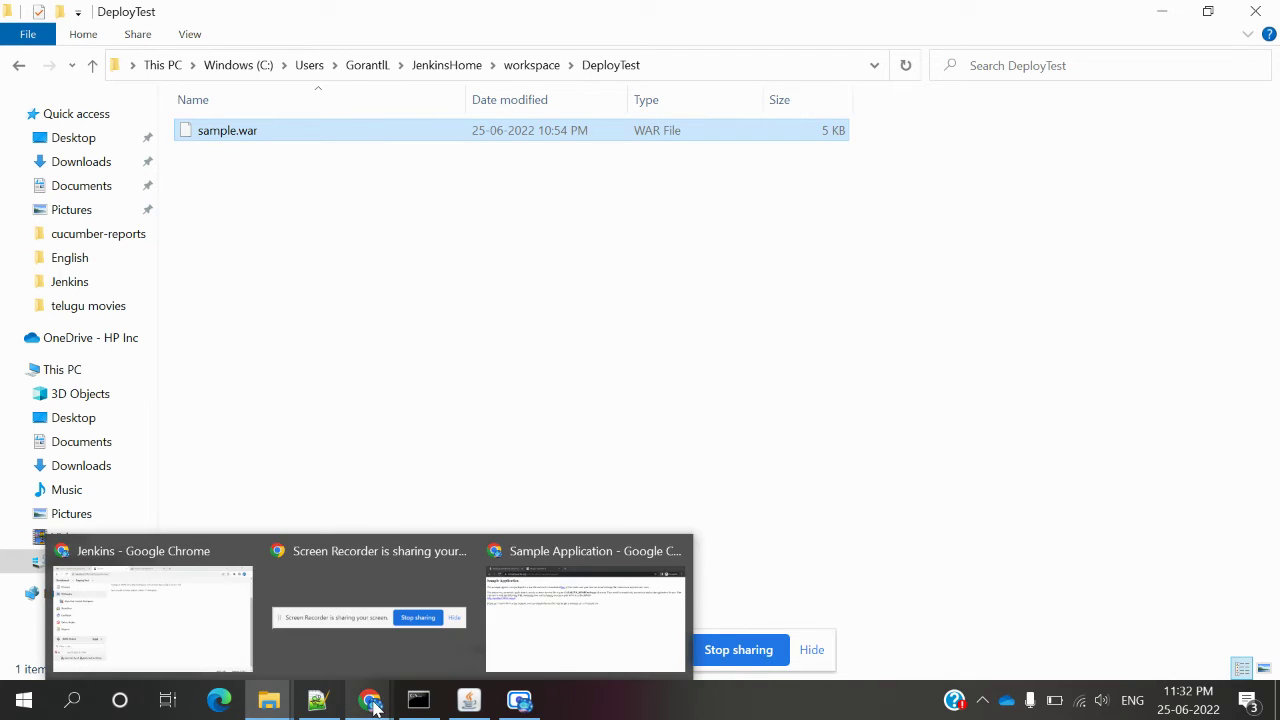
{"action": "left_click", "coordinate": [197, 606]}
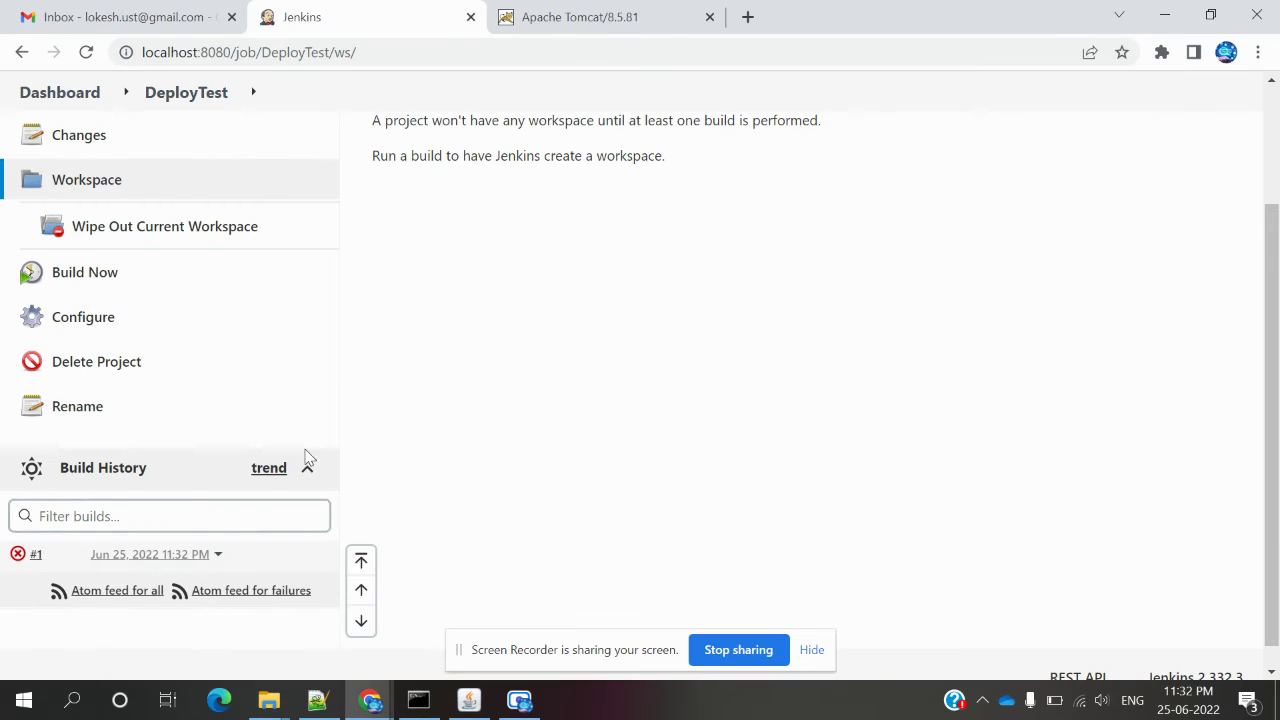
{"action": "scroll", "coordinate": [408, 453], "scroll_direction": "up", "scroll_amount": 2}
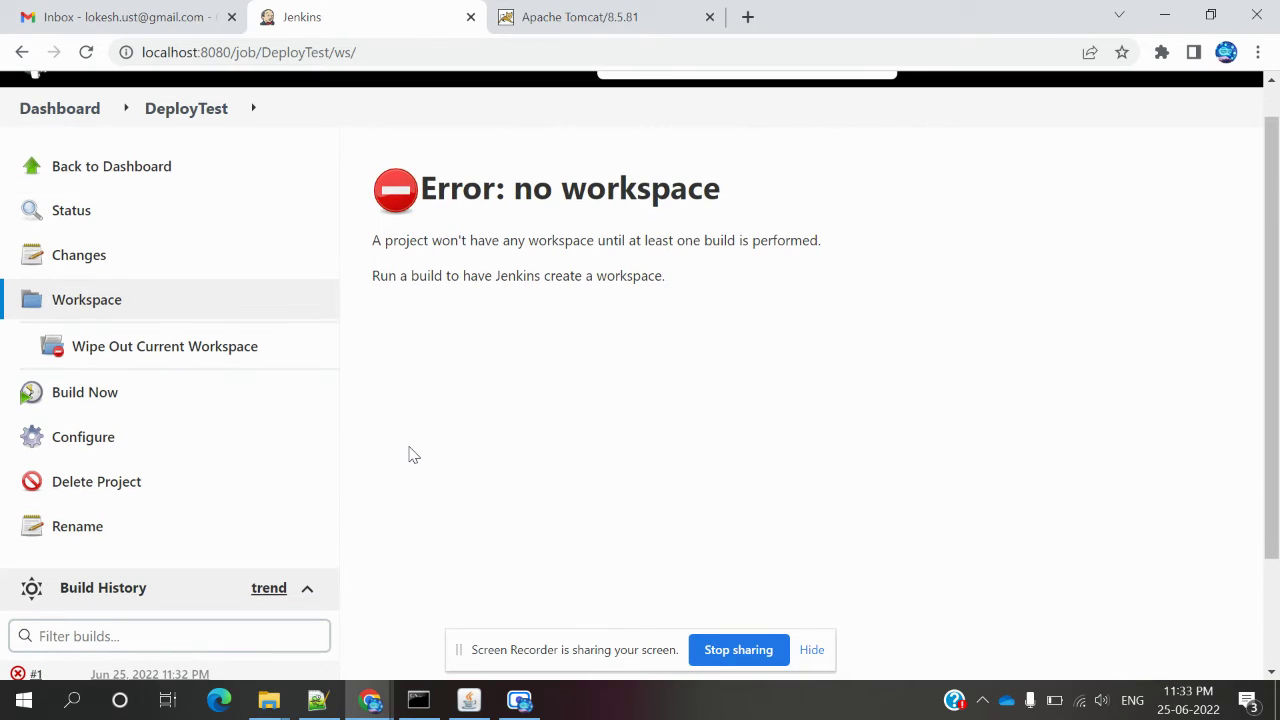
{"action": "left_click", "coordinate": [97, 400]}
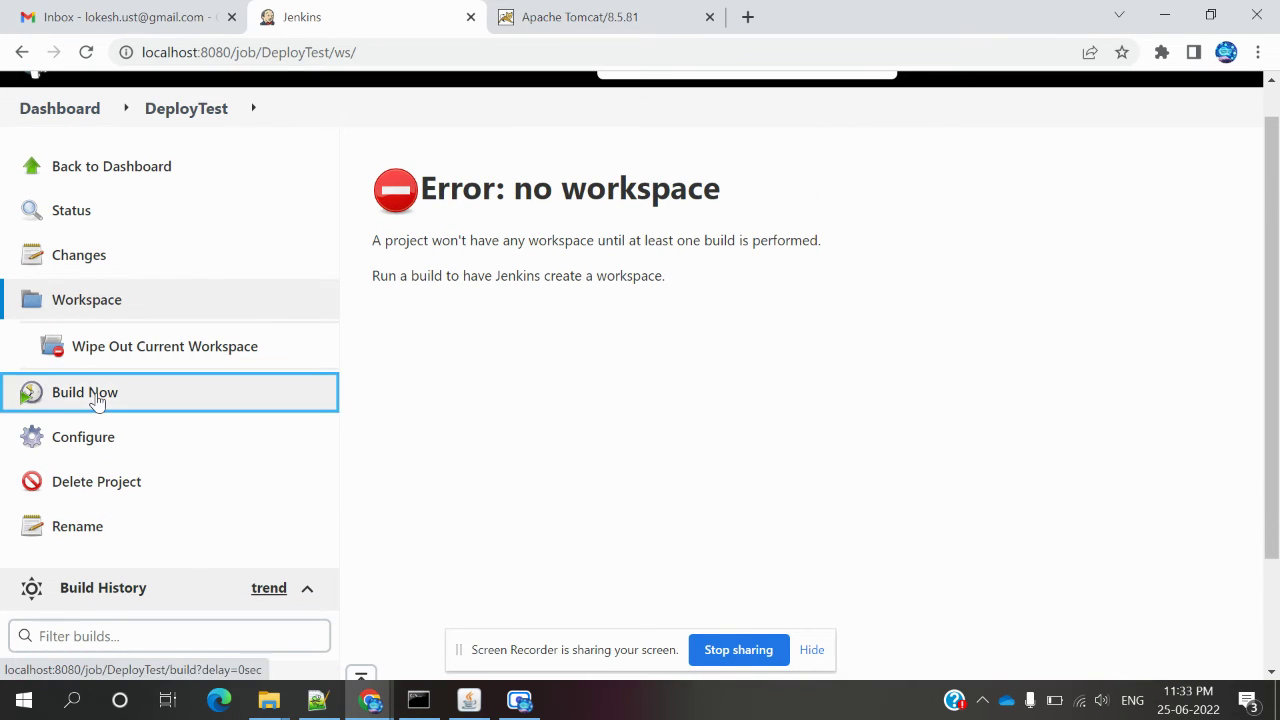
{"action": "scroll", "coordinate": [533, 445], "scroll_direction": "down", "scroll_amount": 2}
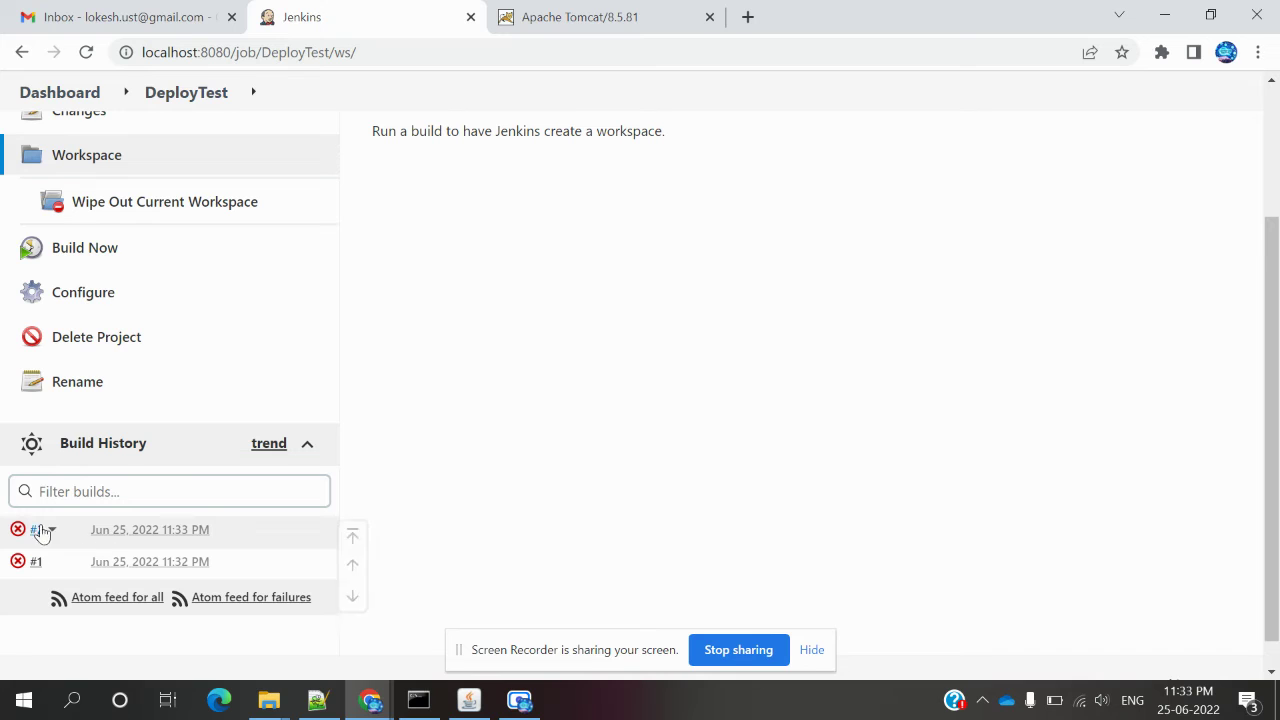
Read build #2's console output showing the failed sample.war deployment, then go back to DeployTest.
{"action": "left_click", "coordinate": [114, 532]}
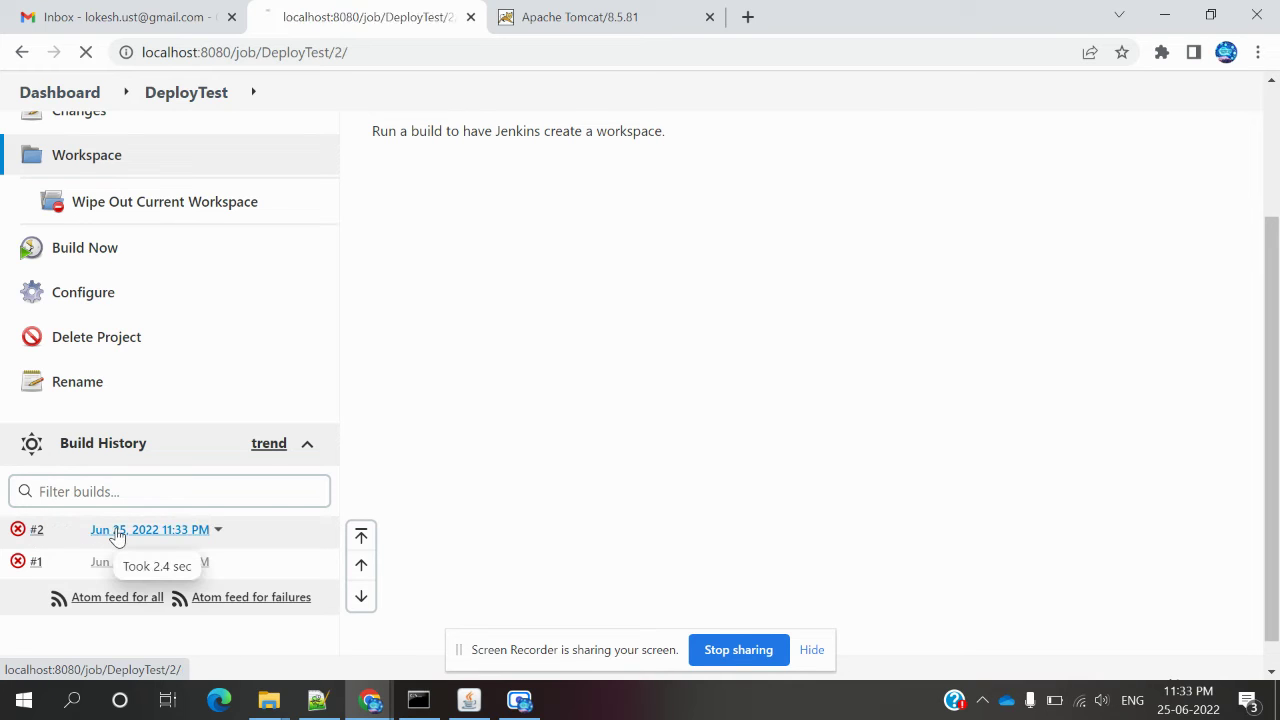
{"action": "left_click", "coordinate": [122, 340]}
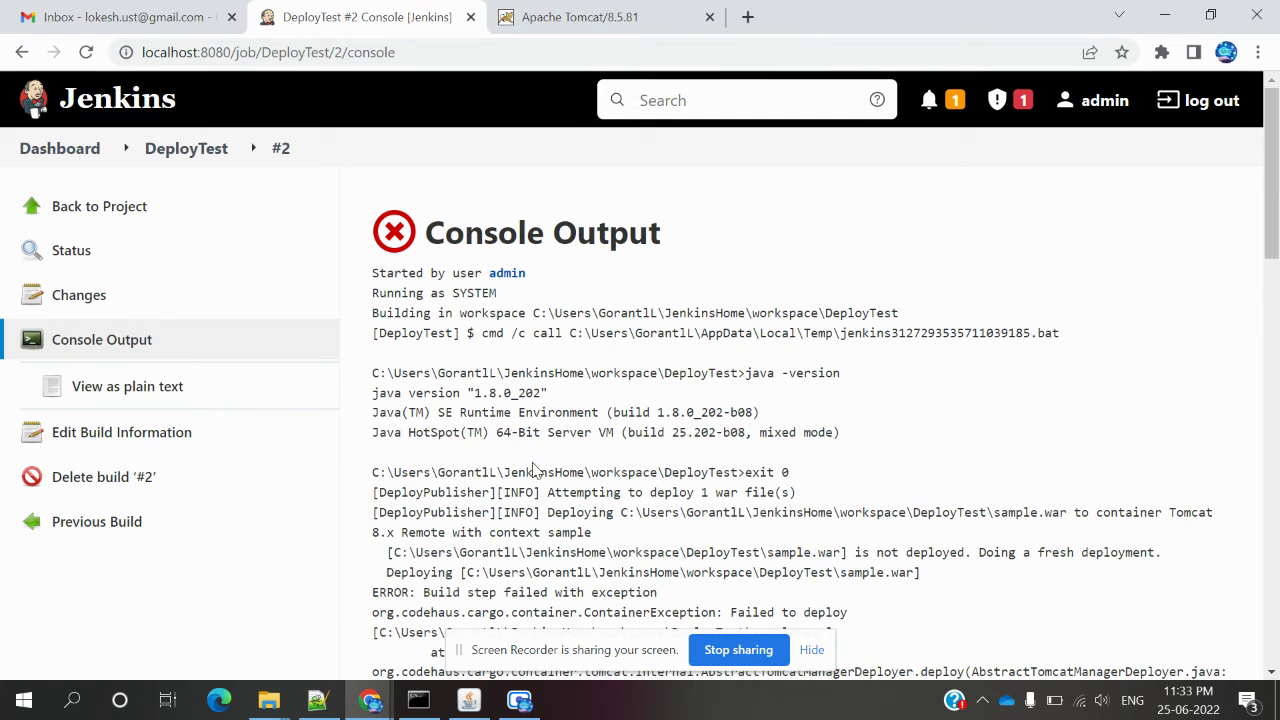
{"action": "scroll", "coordinate": [540, 474], "scroll_direction": "down", "scroll_amount": 3}
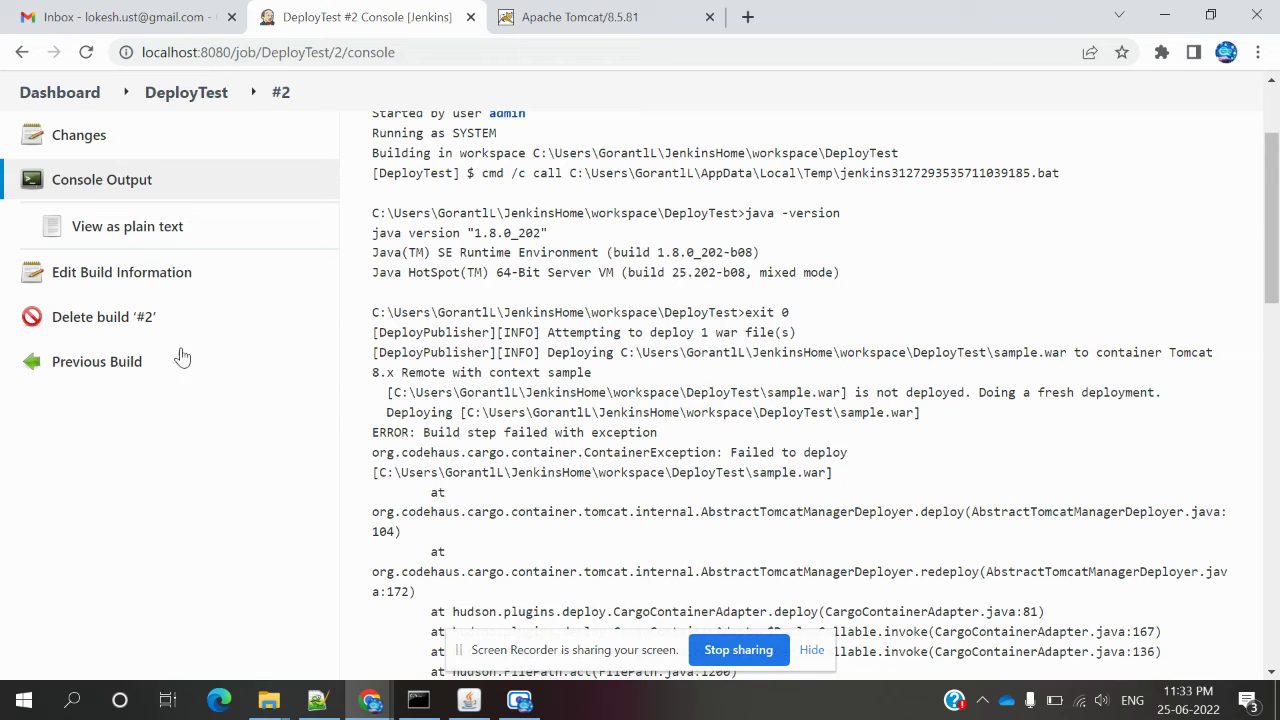
{"action": "left_click", "coordinate": [165, 98]}
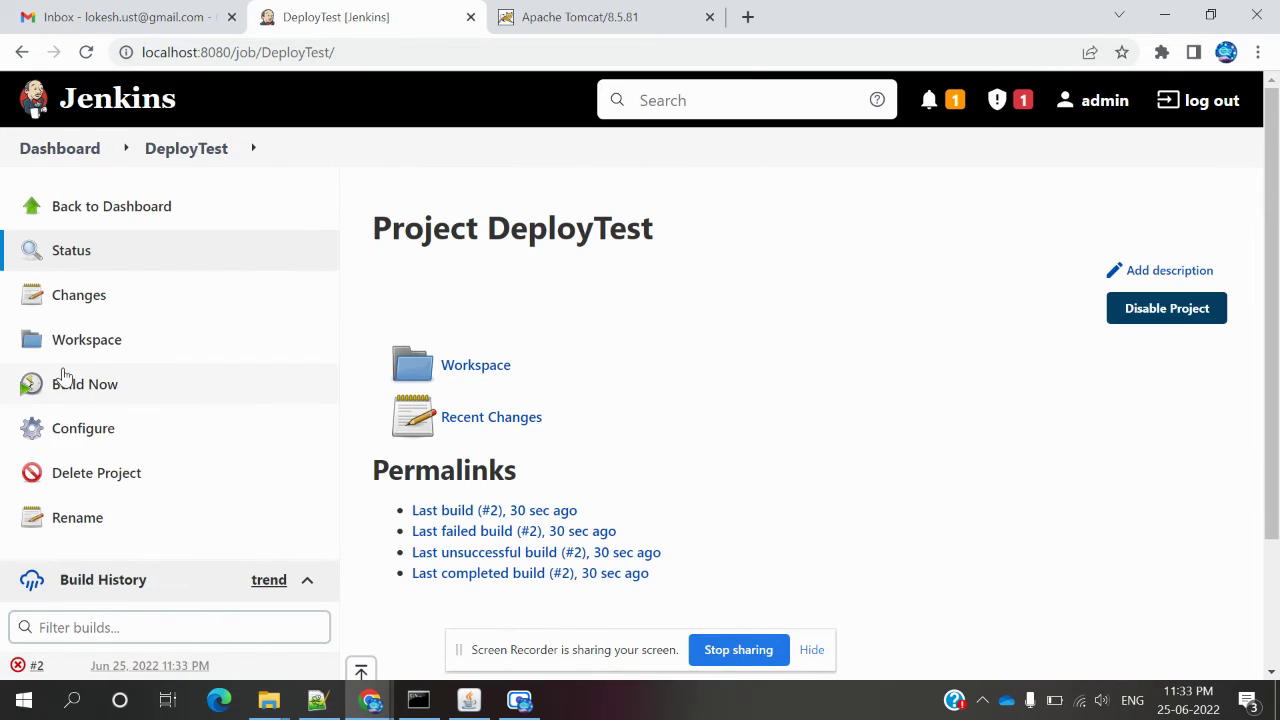
Run a DeployTest build and reload the Tomcat page at localhost:9090 to check the deployment.
{"action": "left_click", "coordinate": [71, 390]}
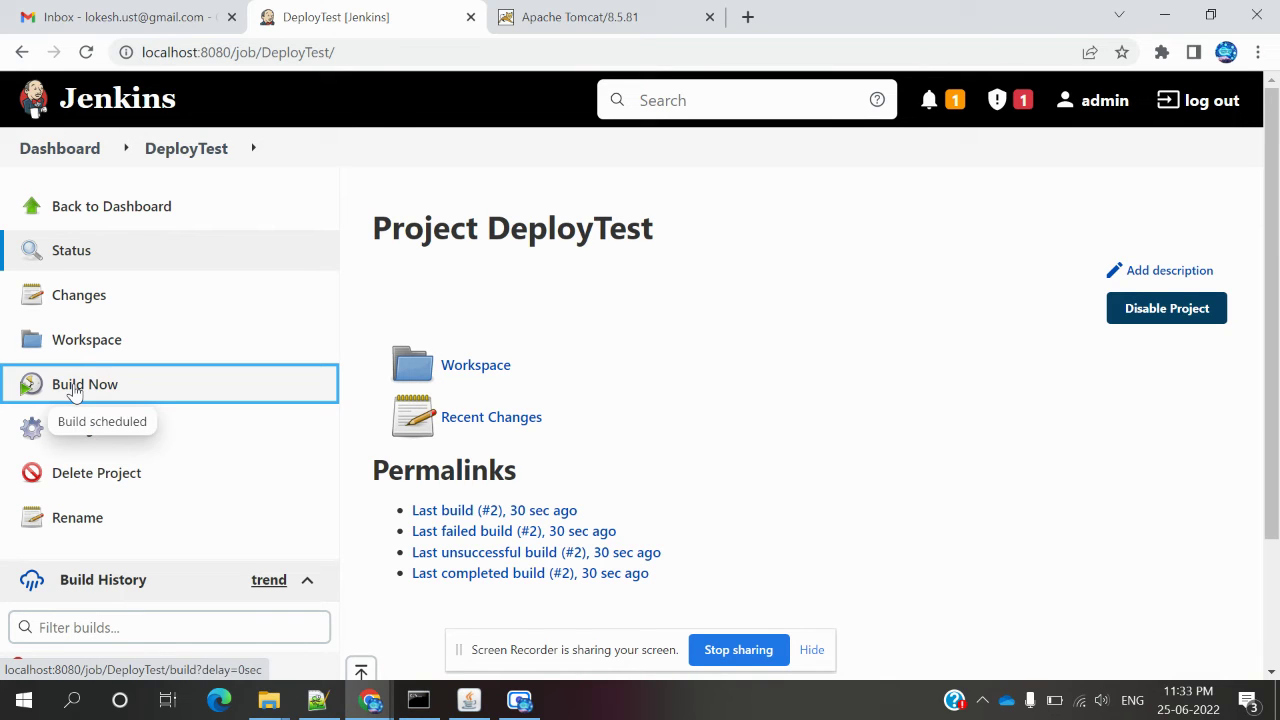
{"action": "scroll", "coordinate": [73, 392], "scroll_direction": "down", "scroll_amount": 1}
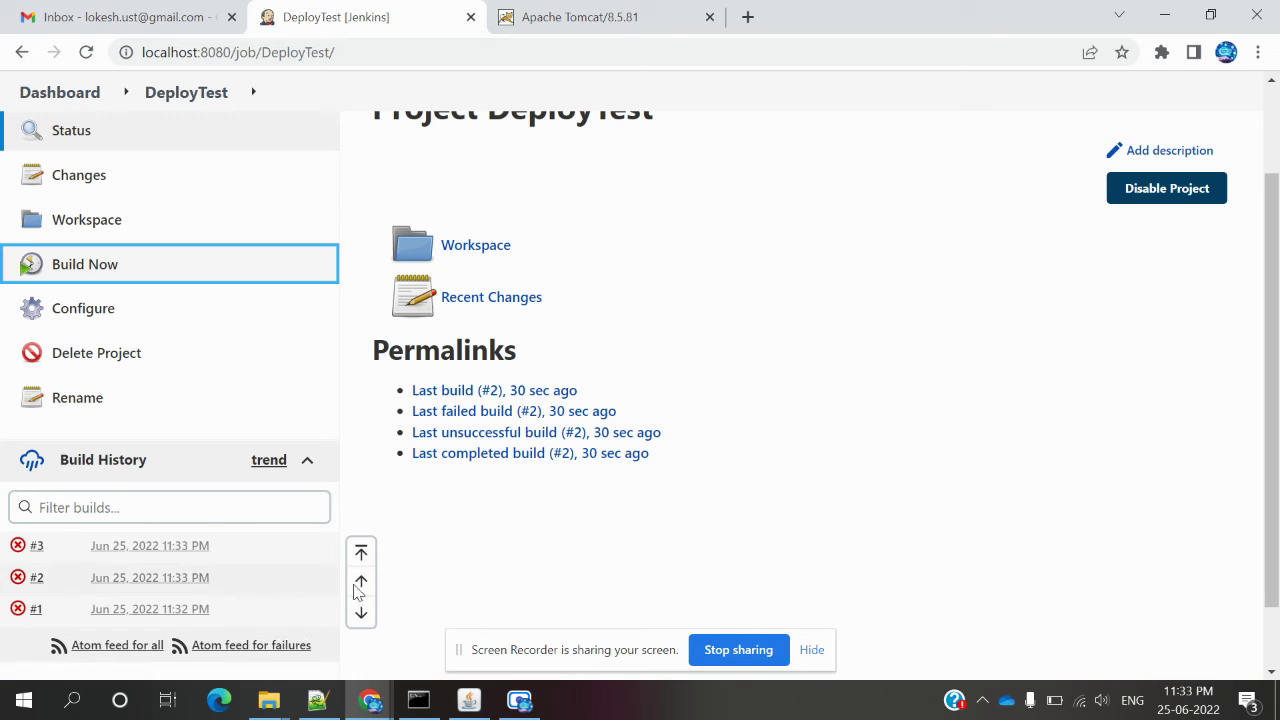
{"action": "left_click", "coordinate": [565, 17]}
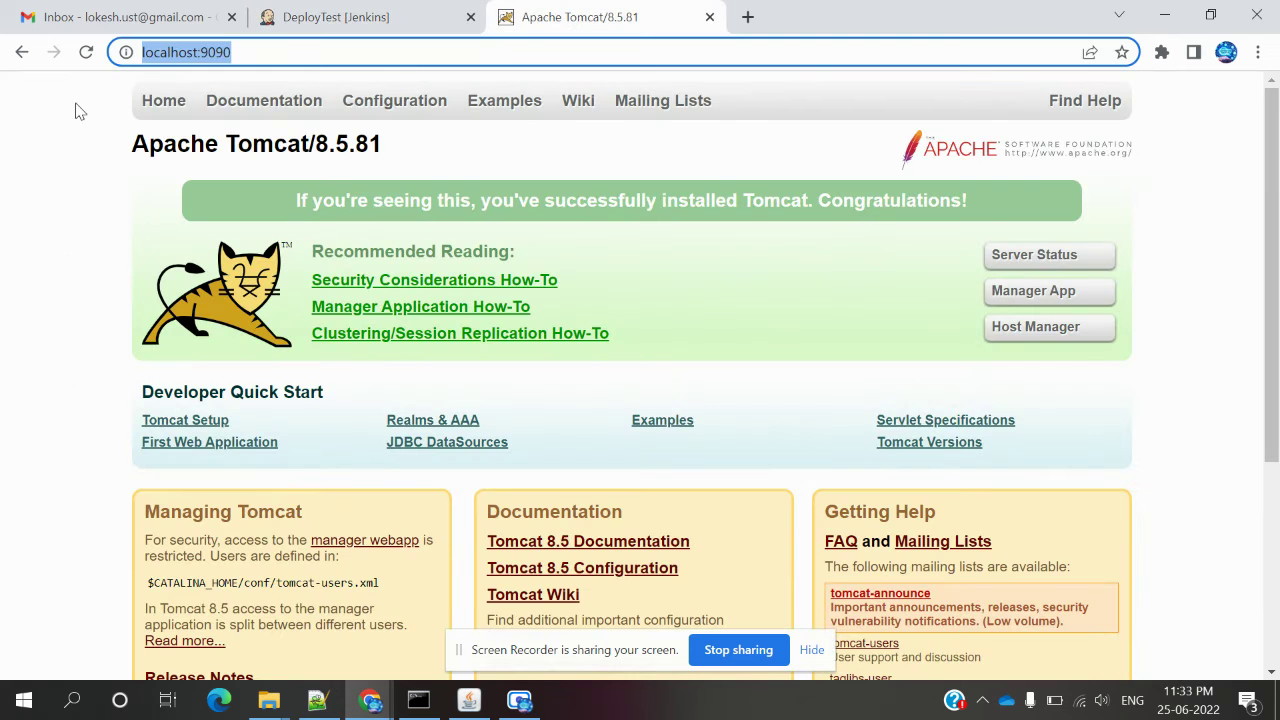
{"action": "left_click", "coordinate": [87, 55]}
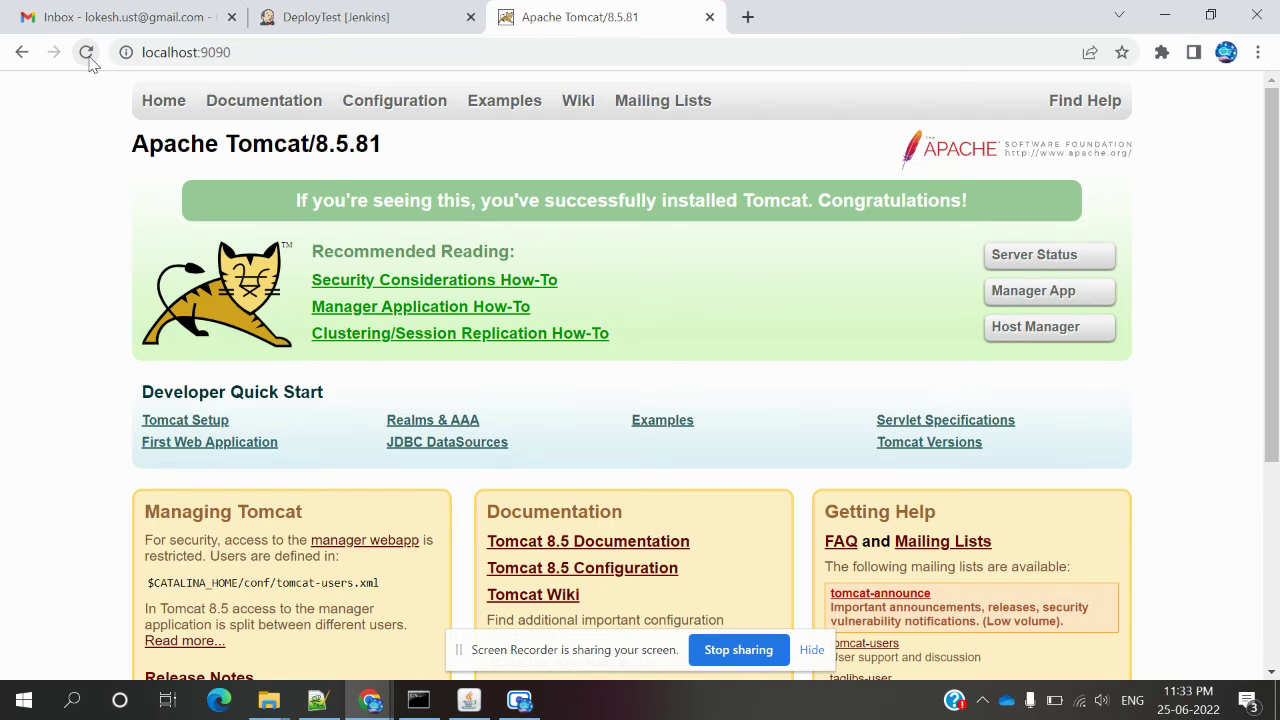
{"action": "left_click", "coordinate": [378, 19]}
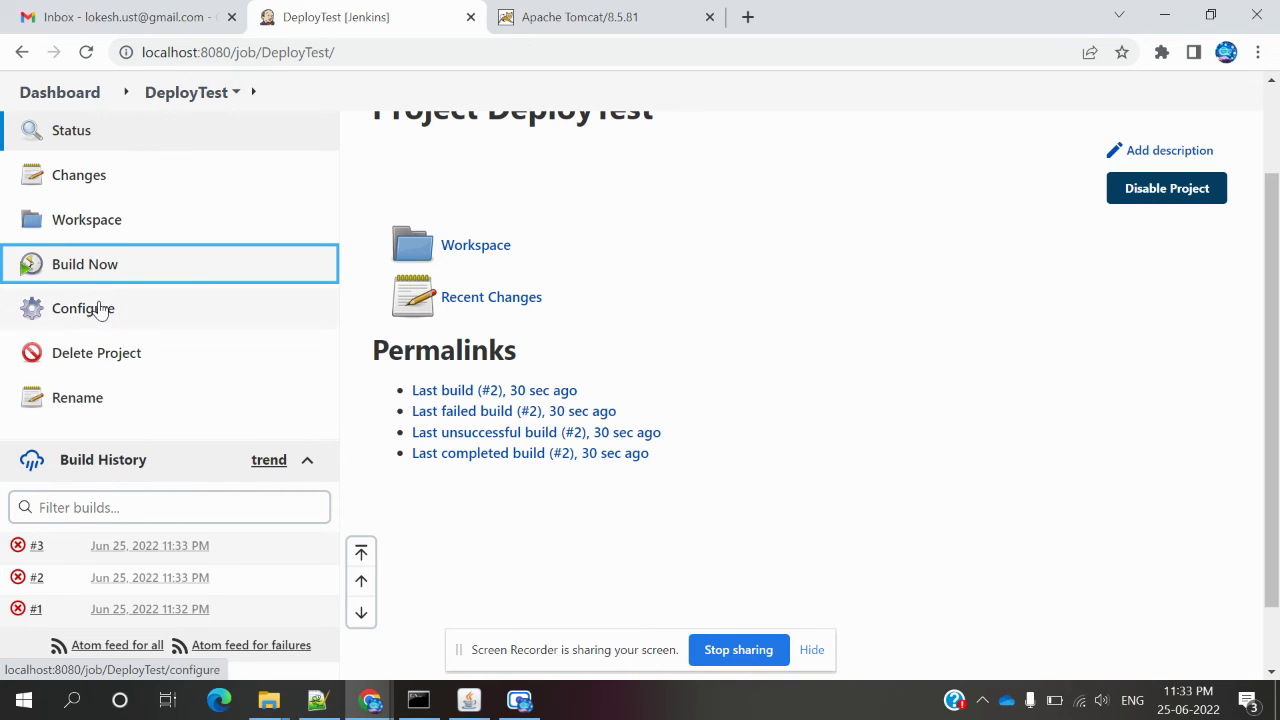
Run DeployTest again and review failed build #4's console log showing the sample.war deploy failure.
{"action": "left_click", "coordinate": [88, 270]}
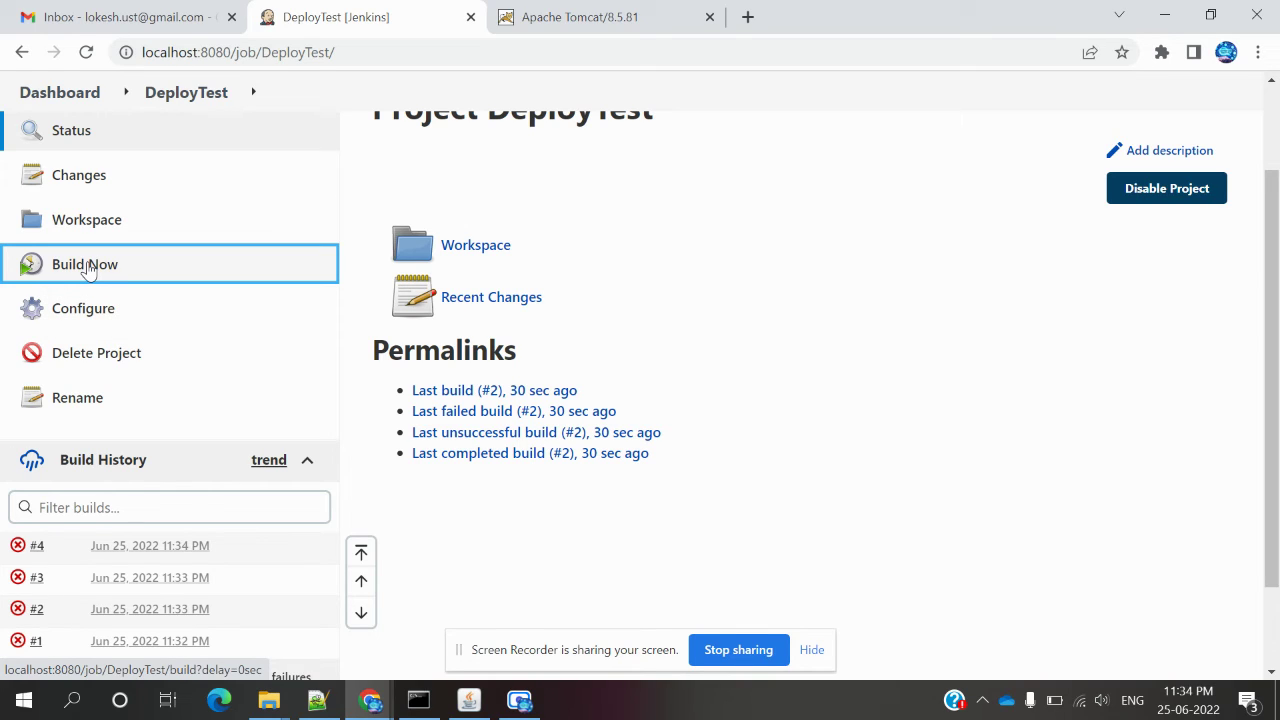
{"action": "left_click", "coordinate": [32, 552]}
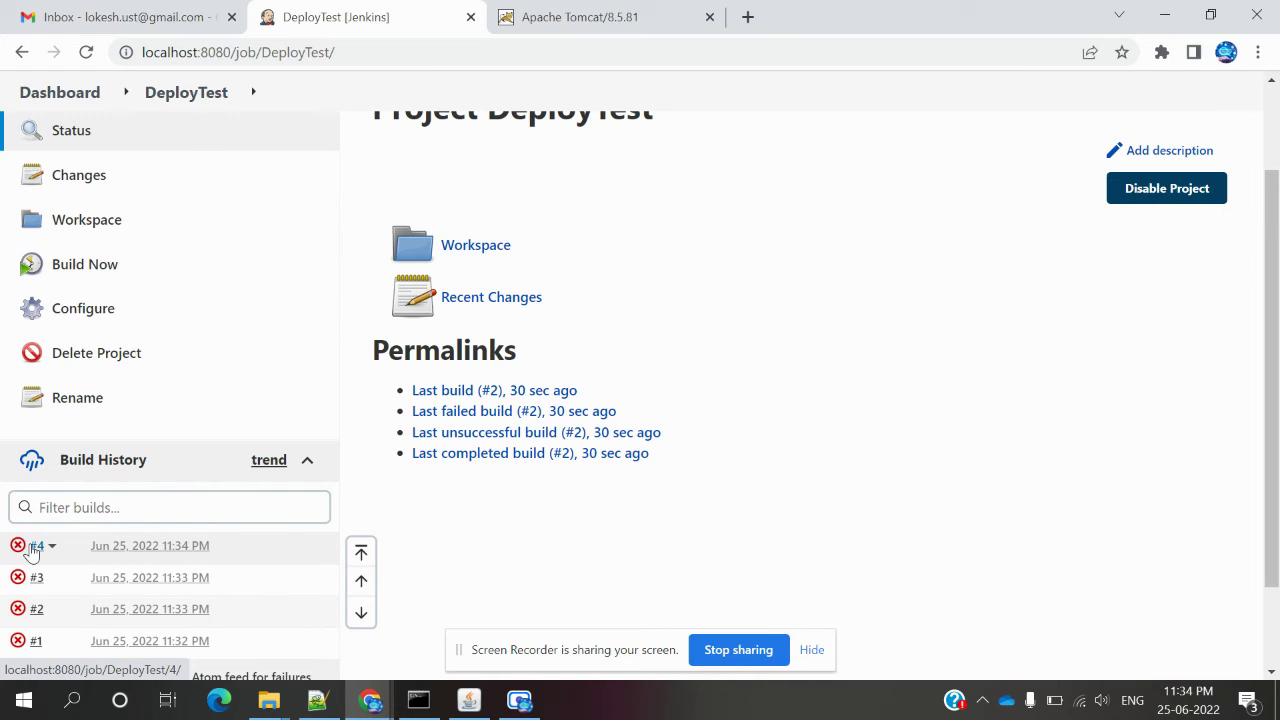
{"action": "left_click", "coordinate": [97, 348]}
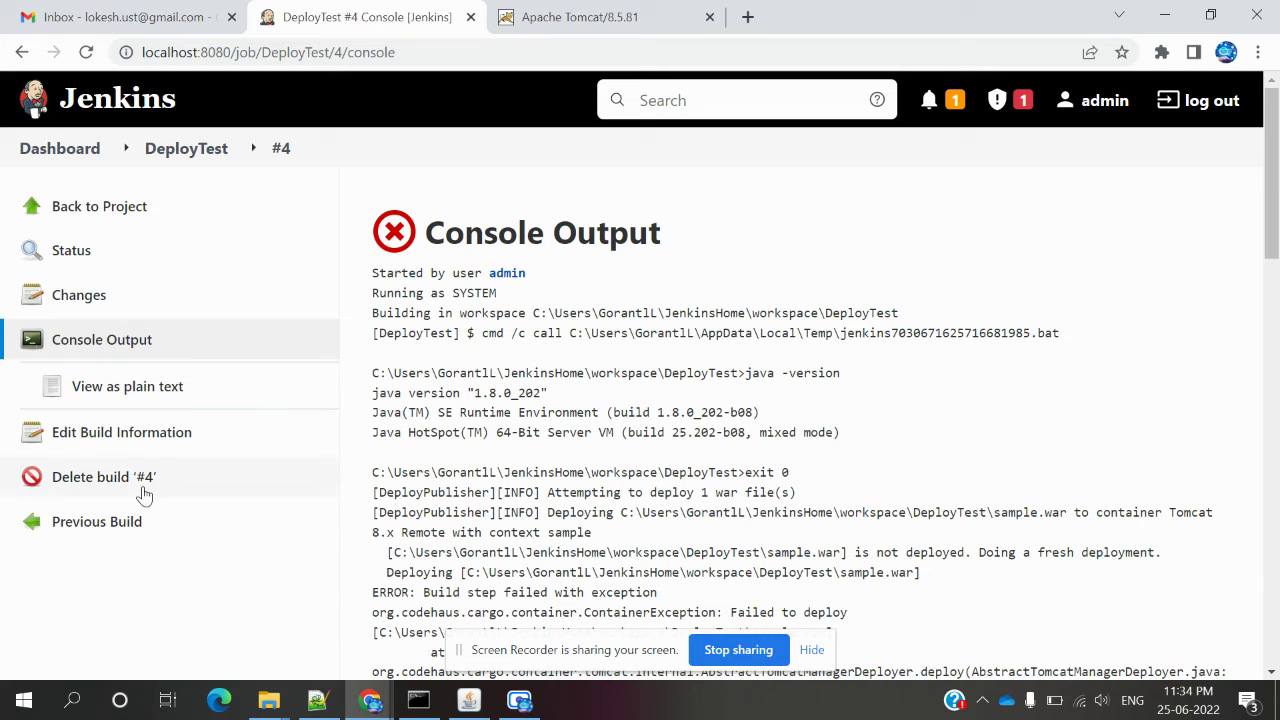
{"action": "left_click", "coordinate": [105, 215]}
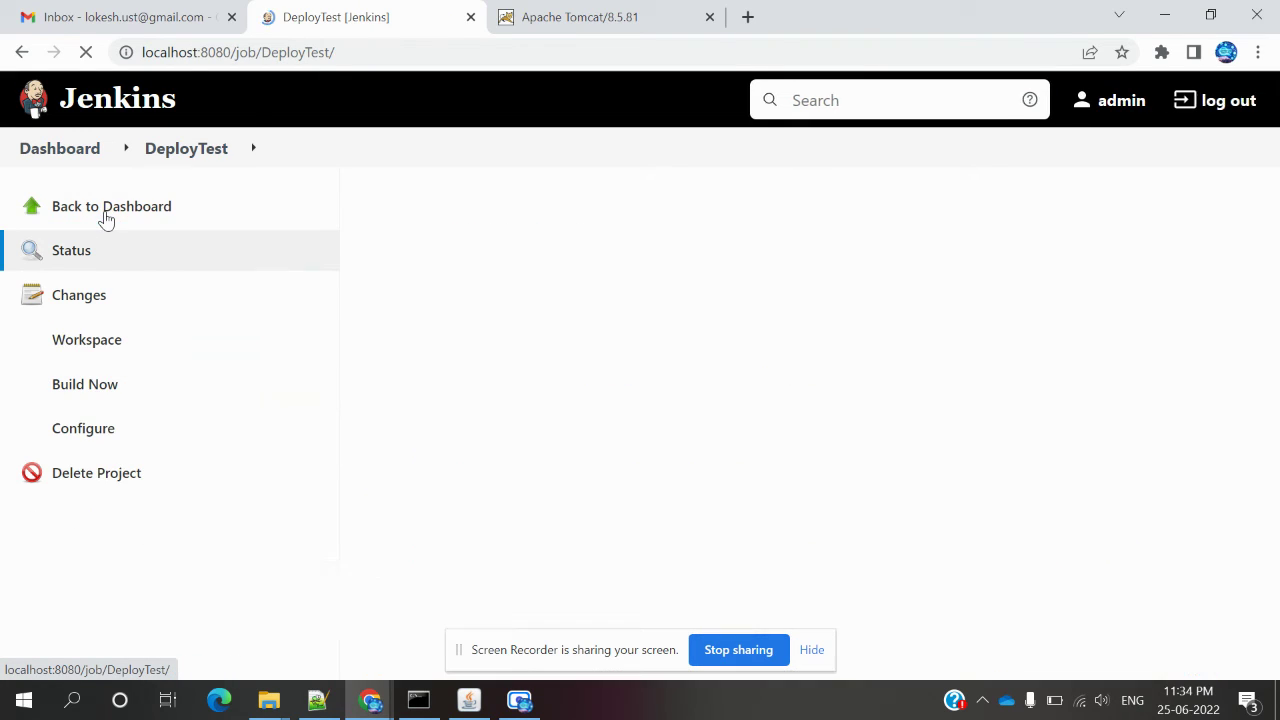
Go from the dashboard to the TestProject job's configuration page.
{"action": "left_click", "coordinate": [93, 160]}
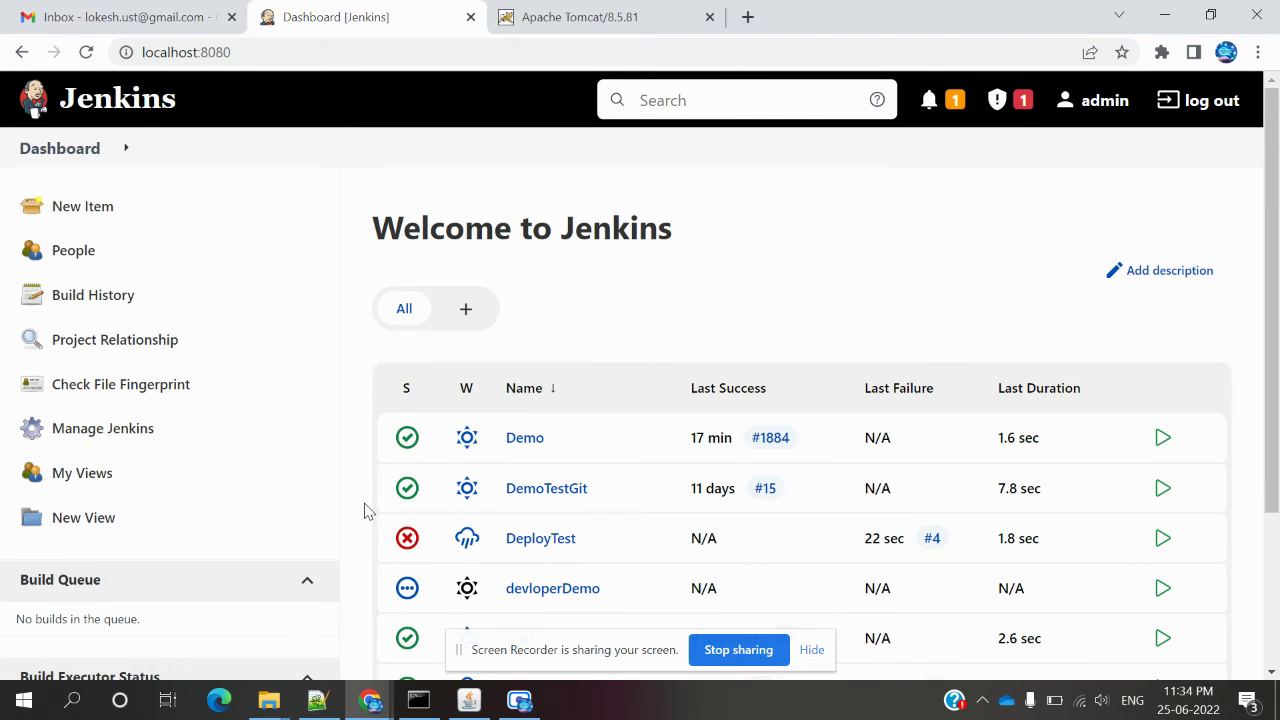
{"action": "scroll", "coordinate": [365, 510], "scroll_direction": "down", "scroll_amount": 3}
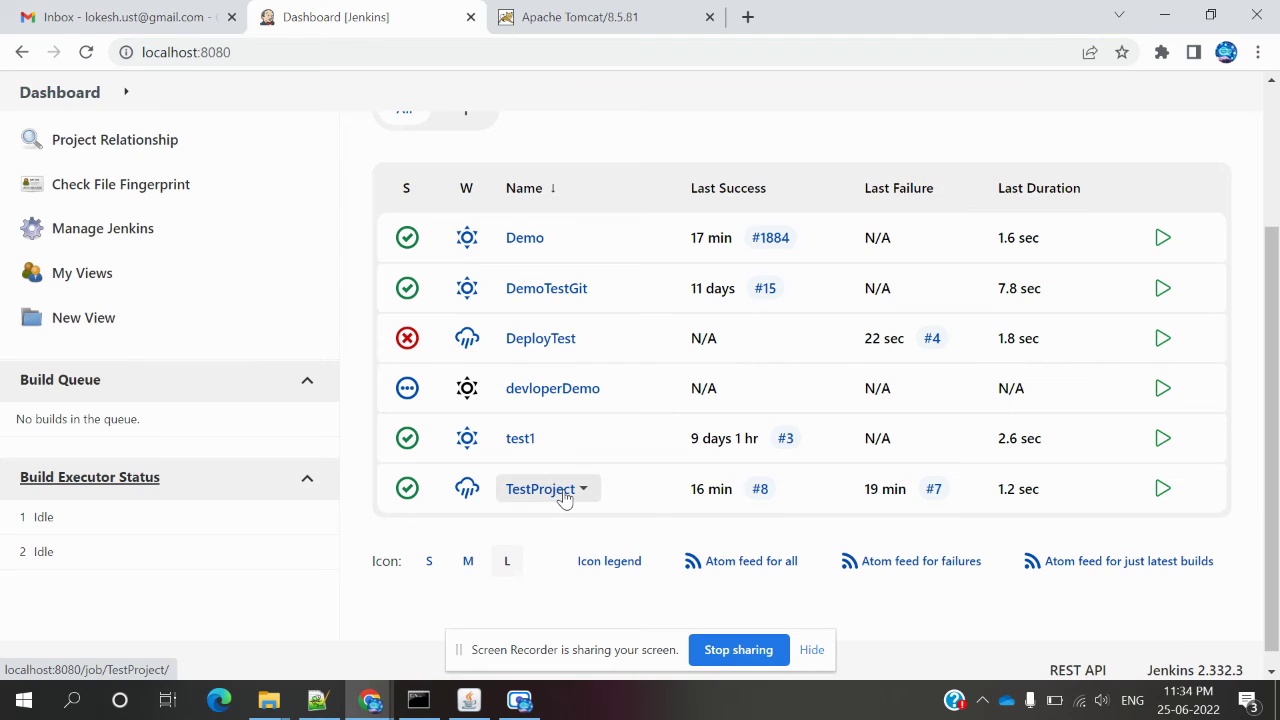
{"action": "left_click", "coordinate": [540, 489]}
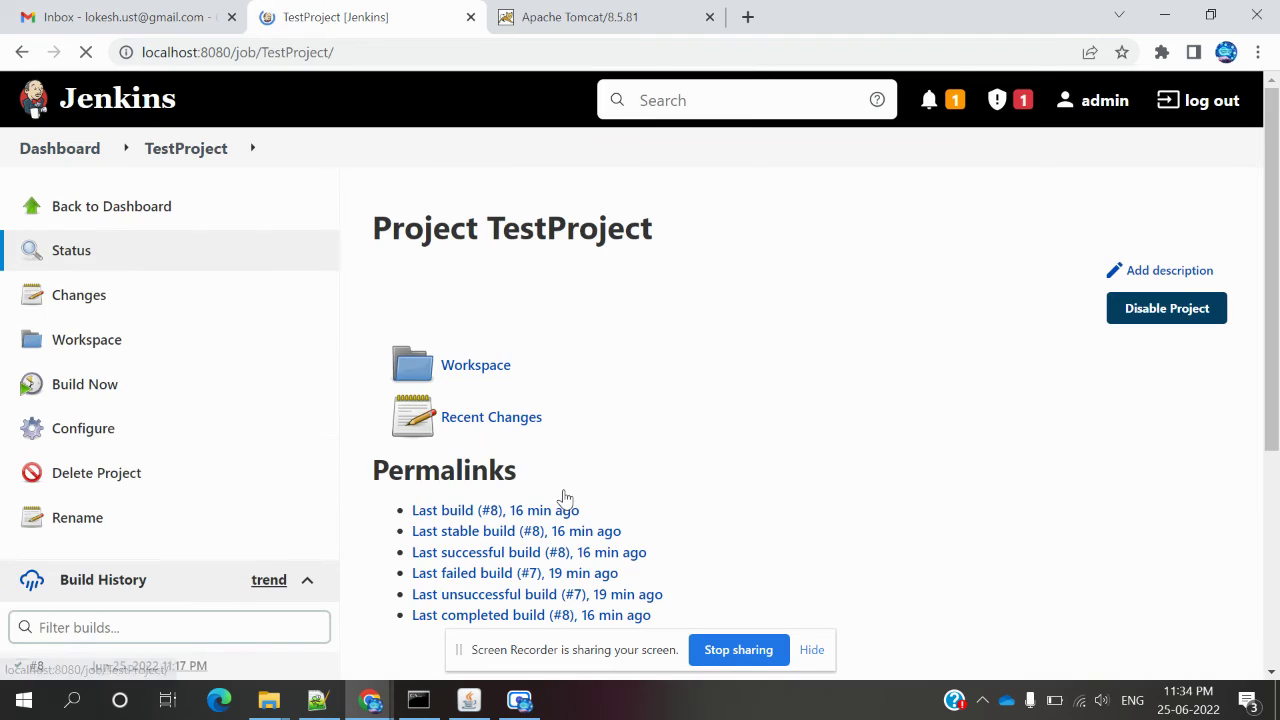
{"action": "left_click", "coordinate": [111, 438]}
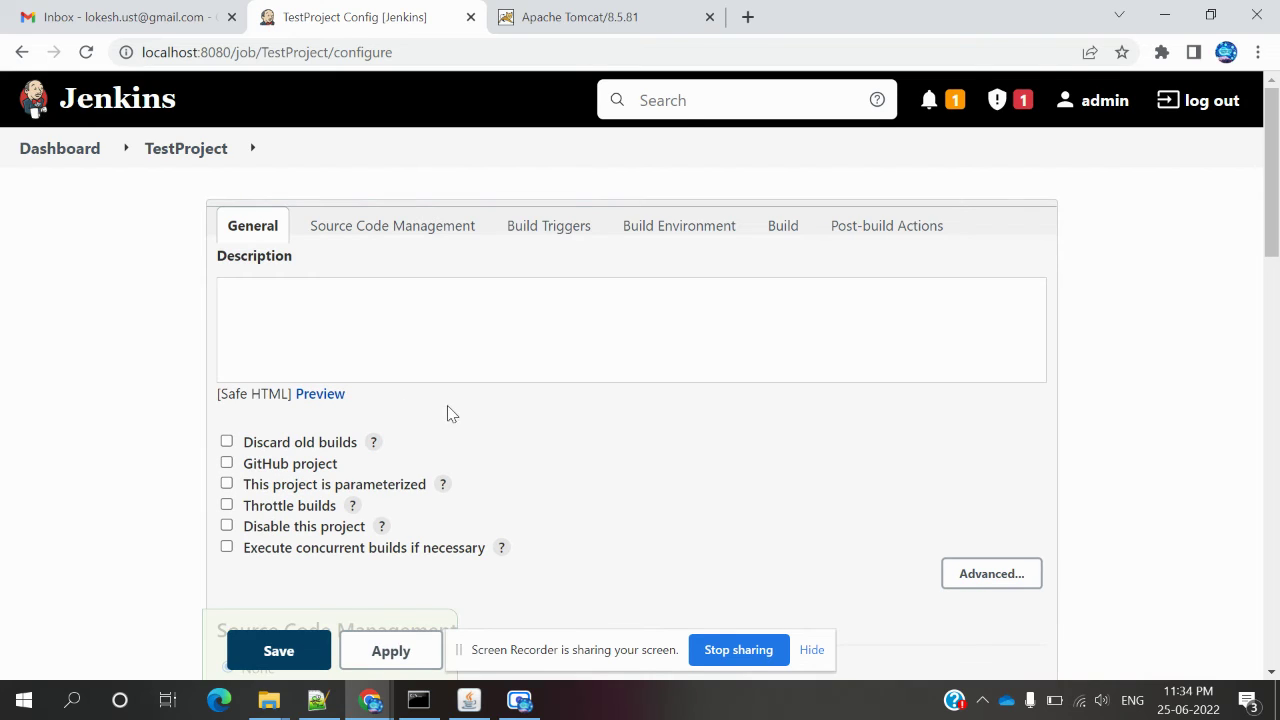
{"action": "left_click", "coordinate": [869, 224]}
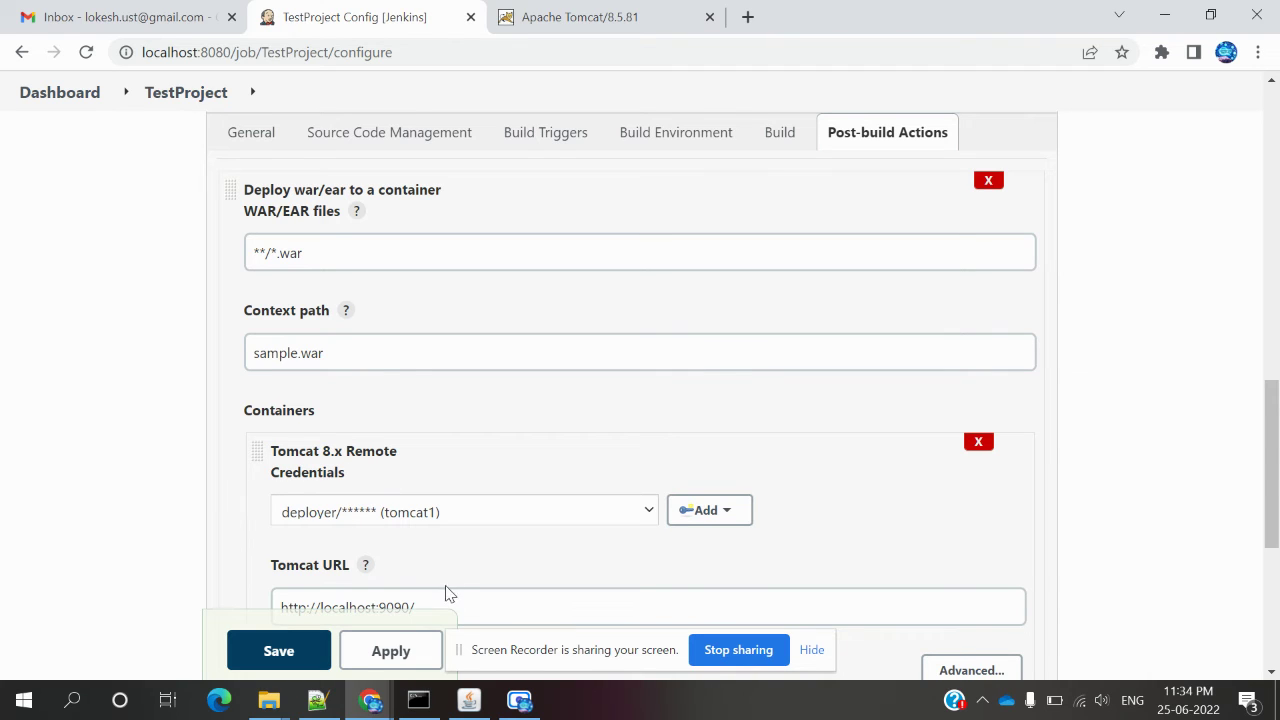
{"action": "left_click", "coordinate": [305, 362]}
{"action": "scroll", "coordinate": [528, 565], "scroll_direction": "down", "scroll_amount": 2}
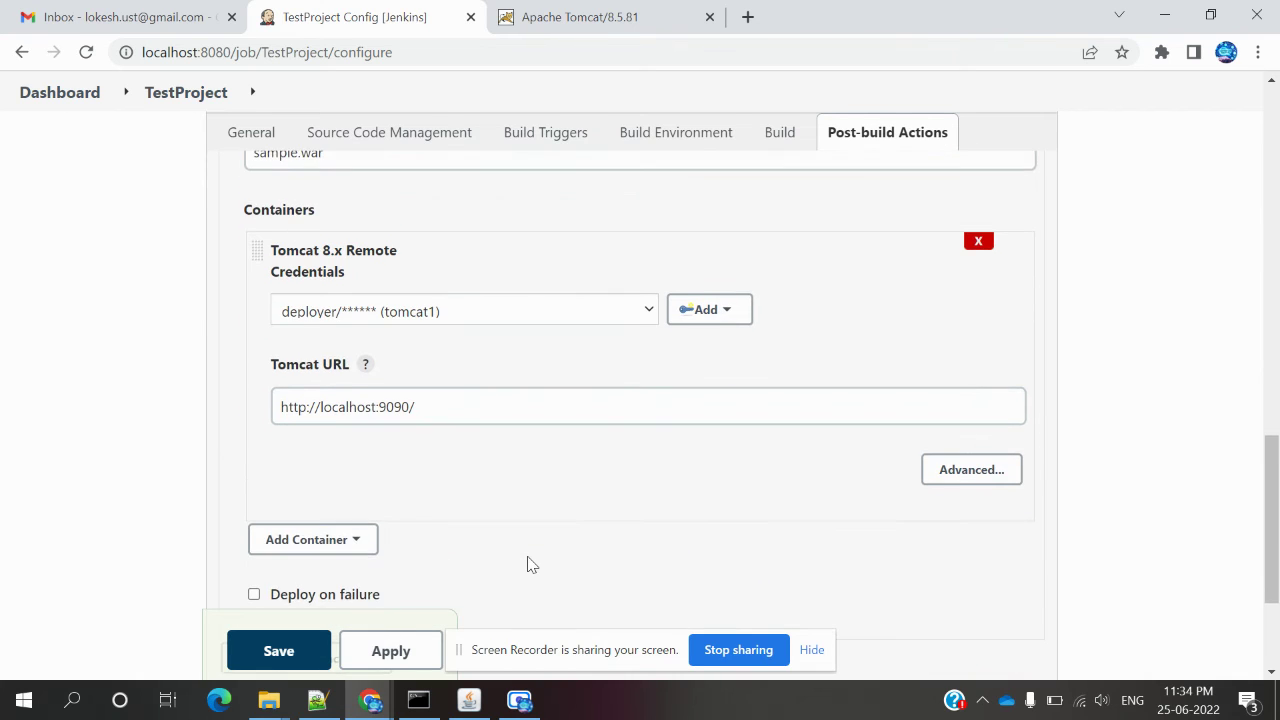
{"action": "scroll", "coordinate": [528, 565], "scroll_direction": "up", "scroll_amount": 10}
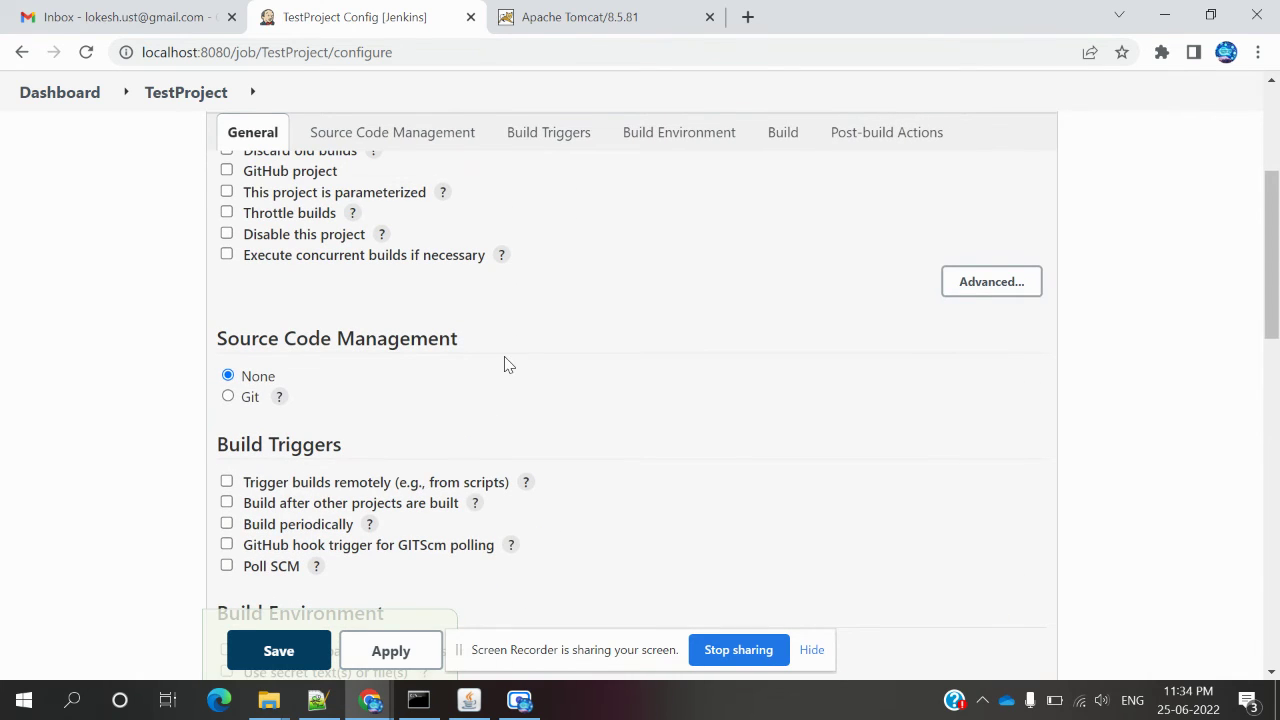
{"action": "left_click", "coordinate": [160, 100]}
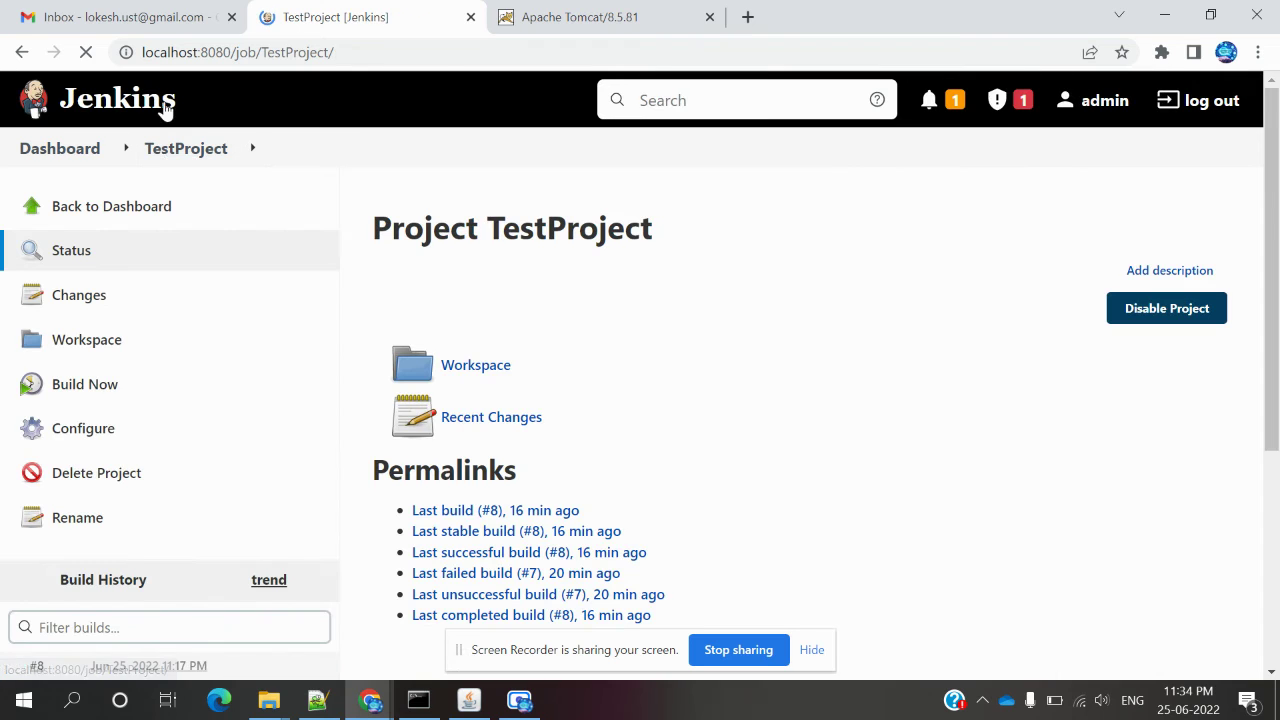
Build TestProject and confirm build #9's console shows sample.war deployed with Finished: SUCCESS.
{"action": "left_click", "coordinate": [88, 389]}
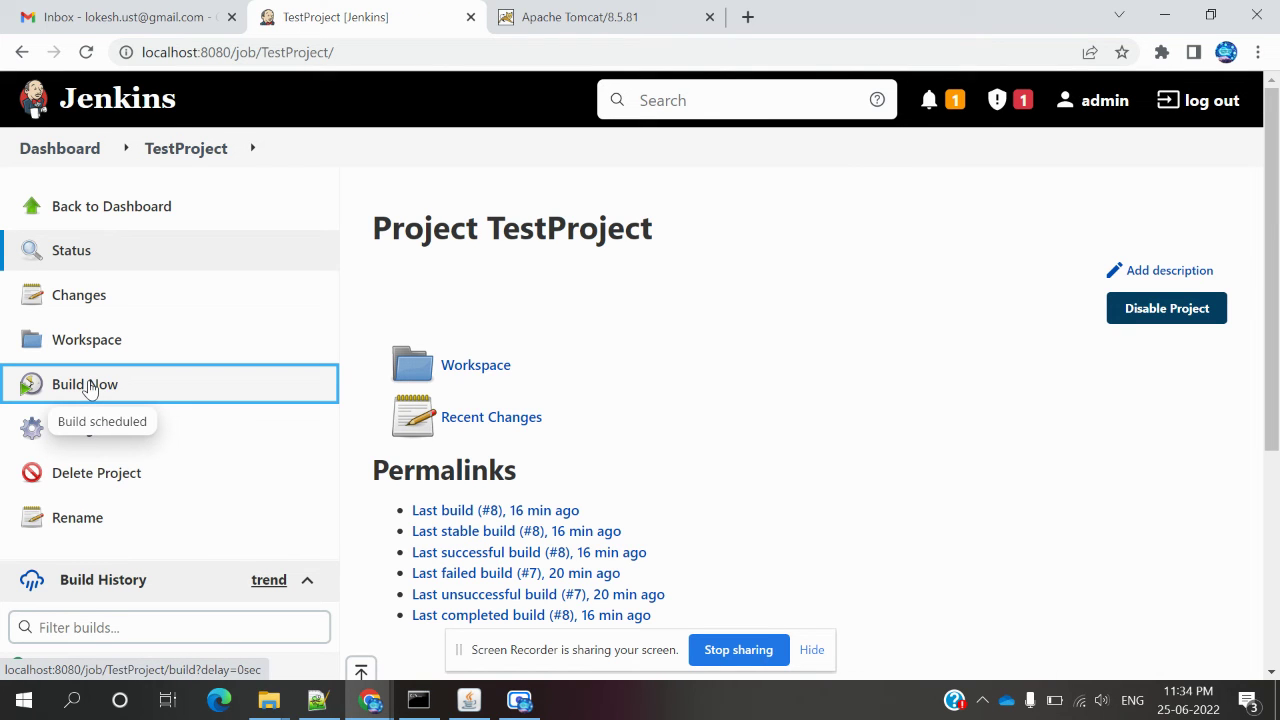
{"action": "scroll", "coordinate": [92, 386], "scroll_direction": "down", "scroll_amount": 2}
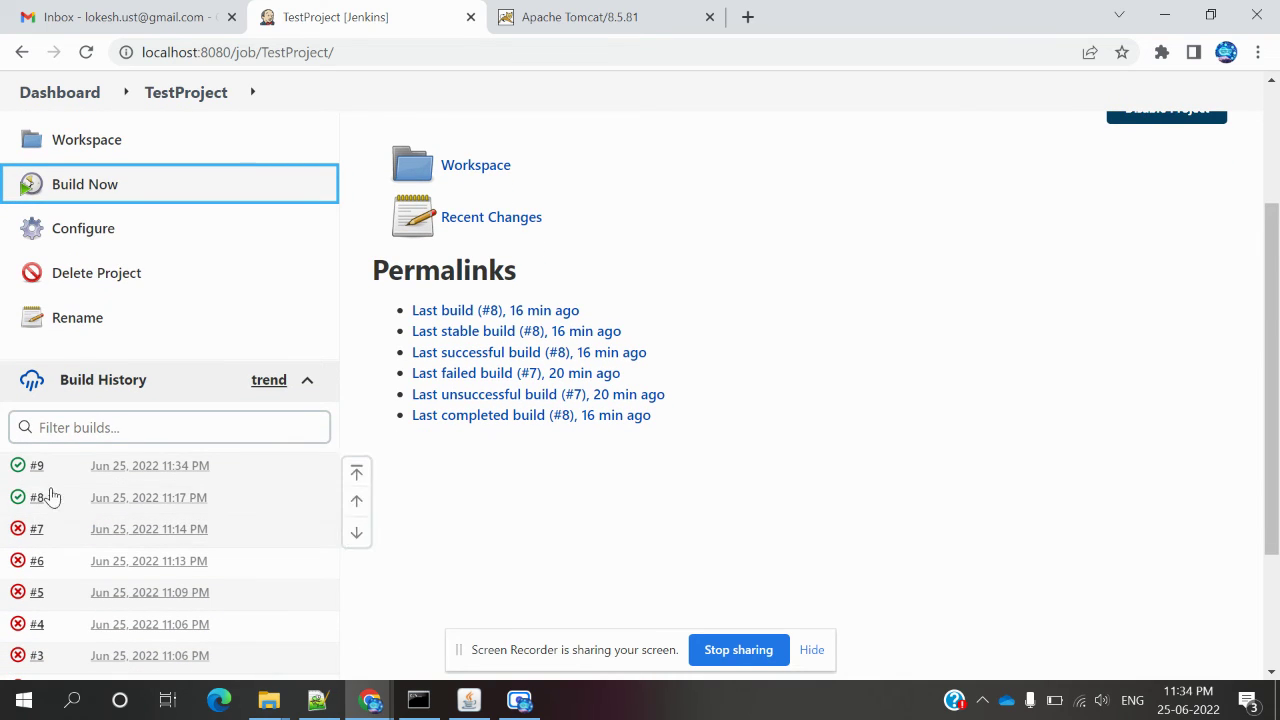
{"action": "left_click", "coordinate": [121, 470]}
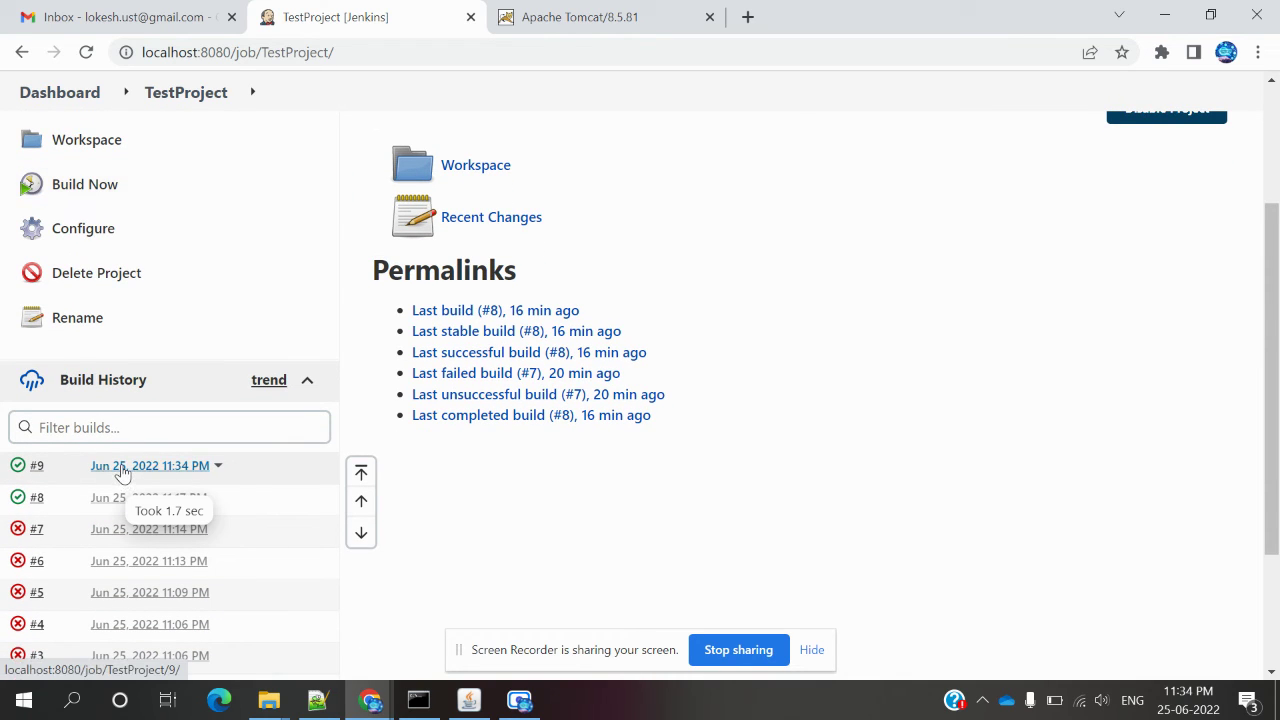
{"action": "left_click", "coordinate": [80, 354]}
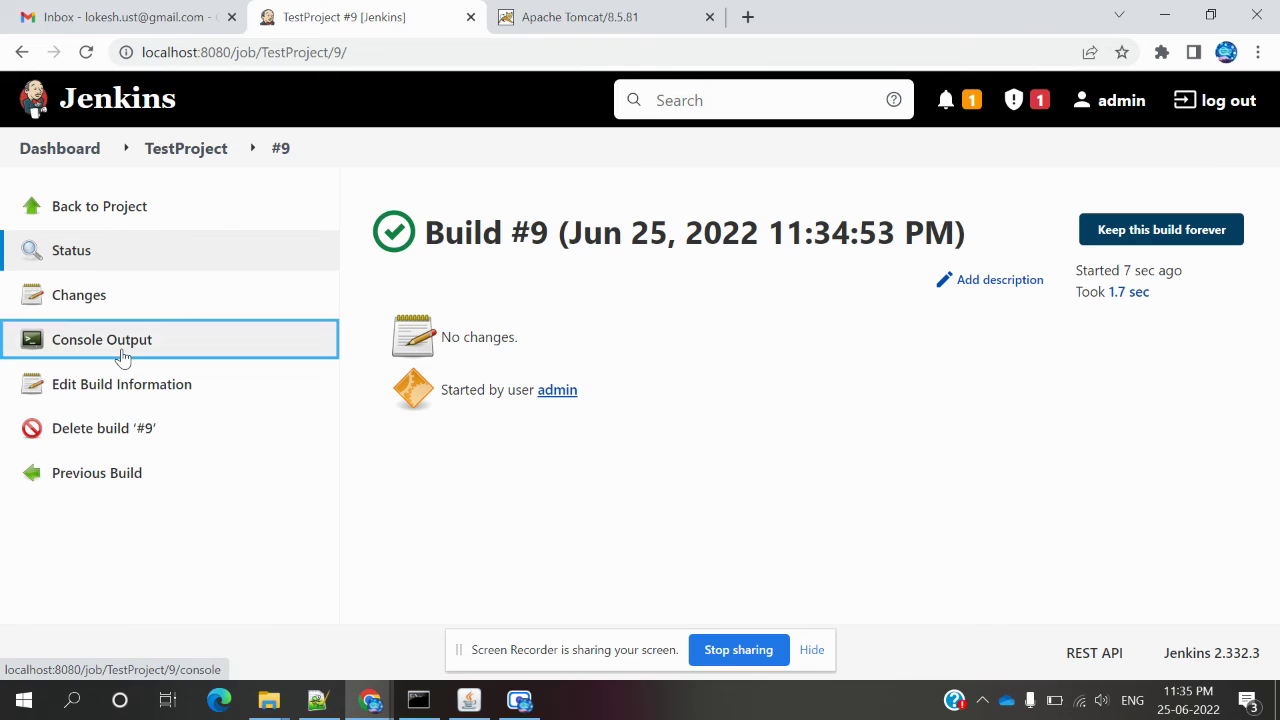
{"action": "left_click", "coordinate": [622, 16]}
Load localhost:9090/sample.war to show the Sample "Hello, World" Application, then return to build #9's console.
{"action": "left_click", "coordinate": [511, 61]}
{"action": "double_click", "coordinate": [511, 61]}
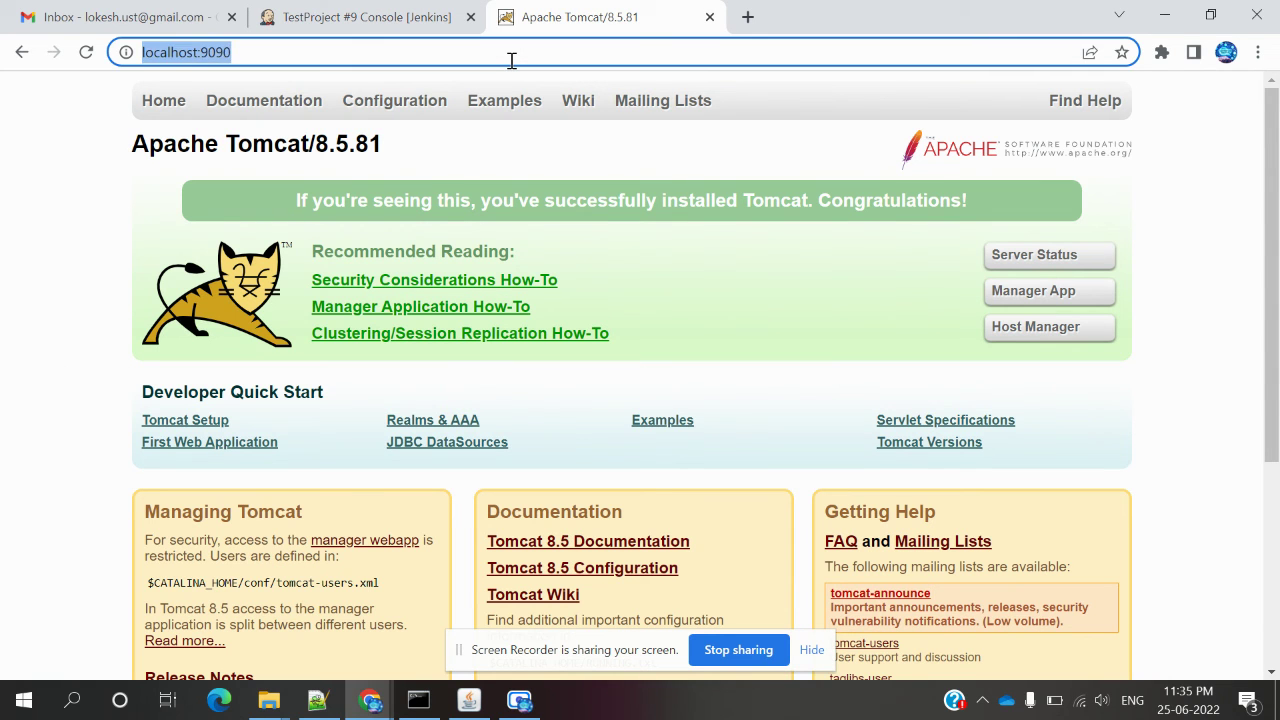
{"action": "left_click", "coordinate": [511, 61]}
{"action": "type", "text": "/"}
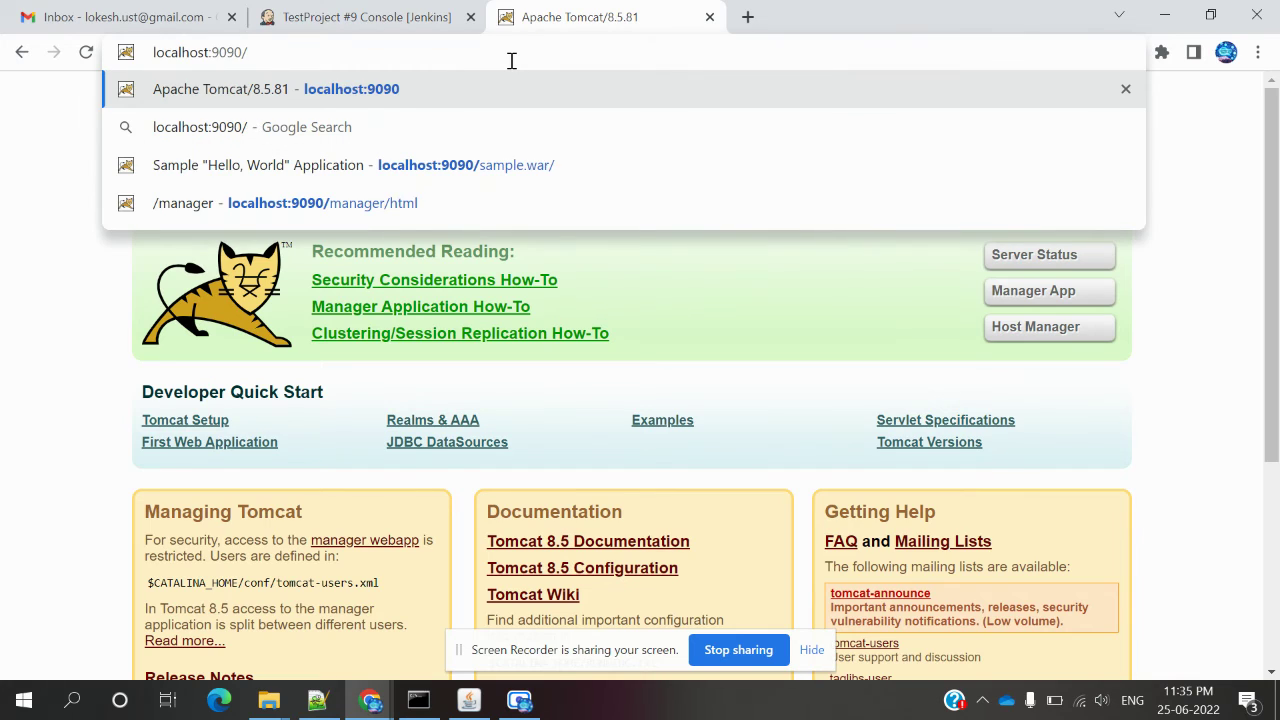
{"action": "type", "text": "samp"}
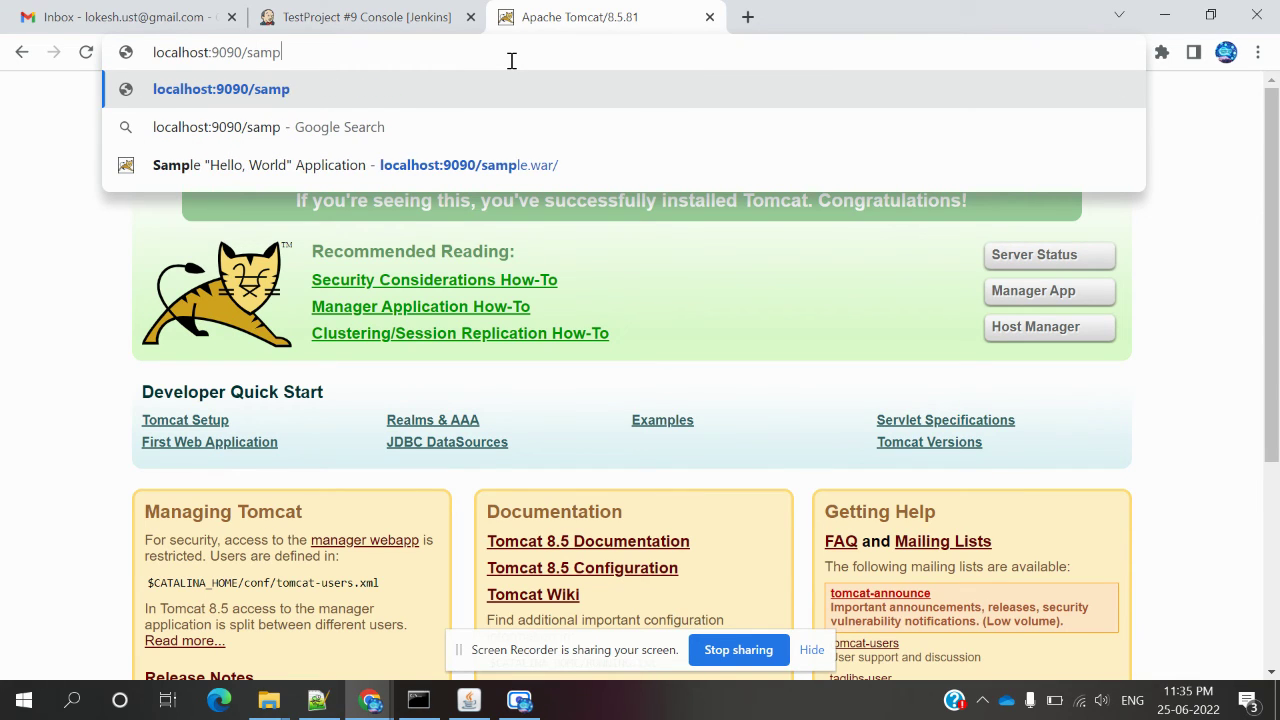
{"action": "type", "text": "le.war"}
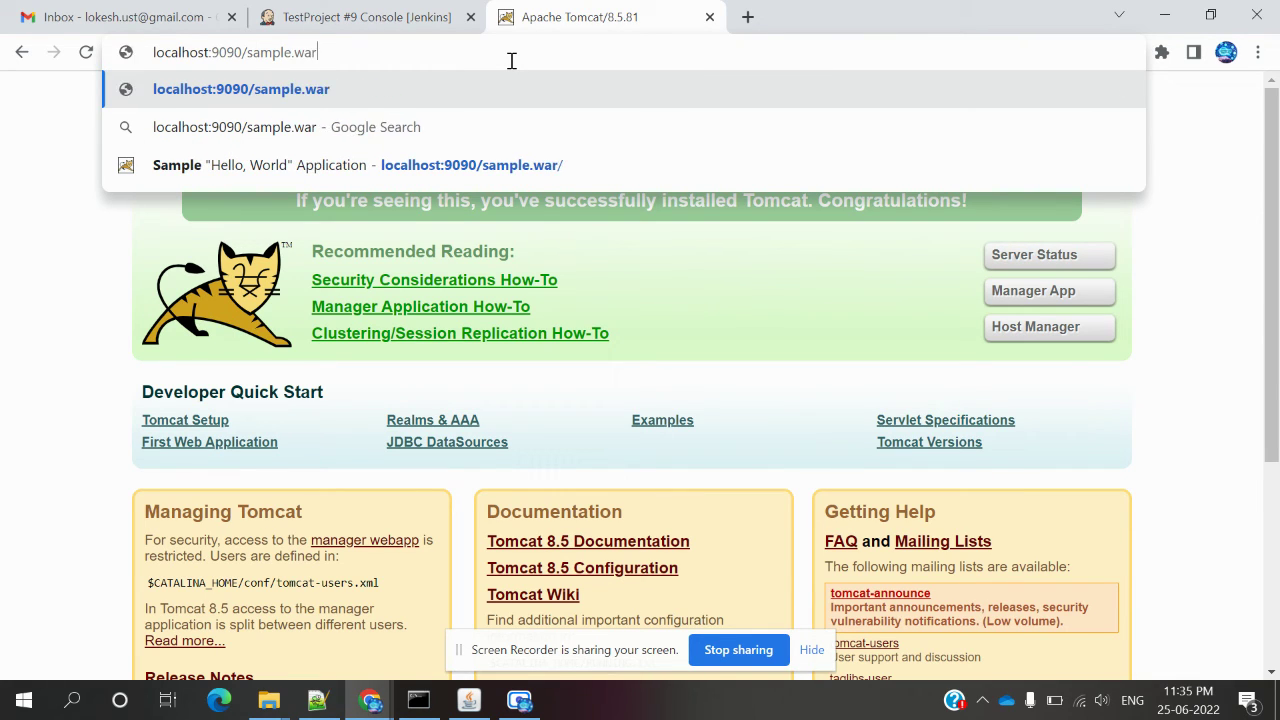
{"action": "key", "text": "Return"}
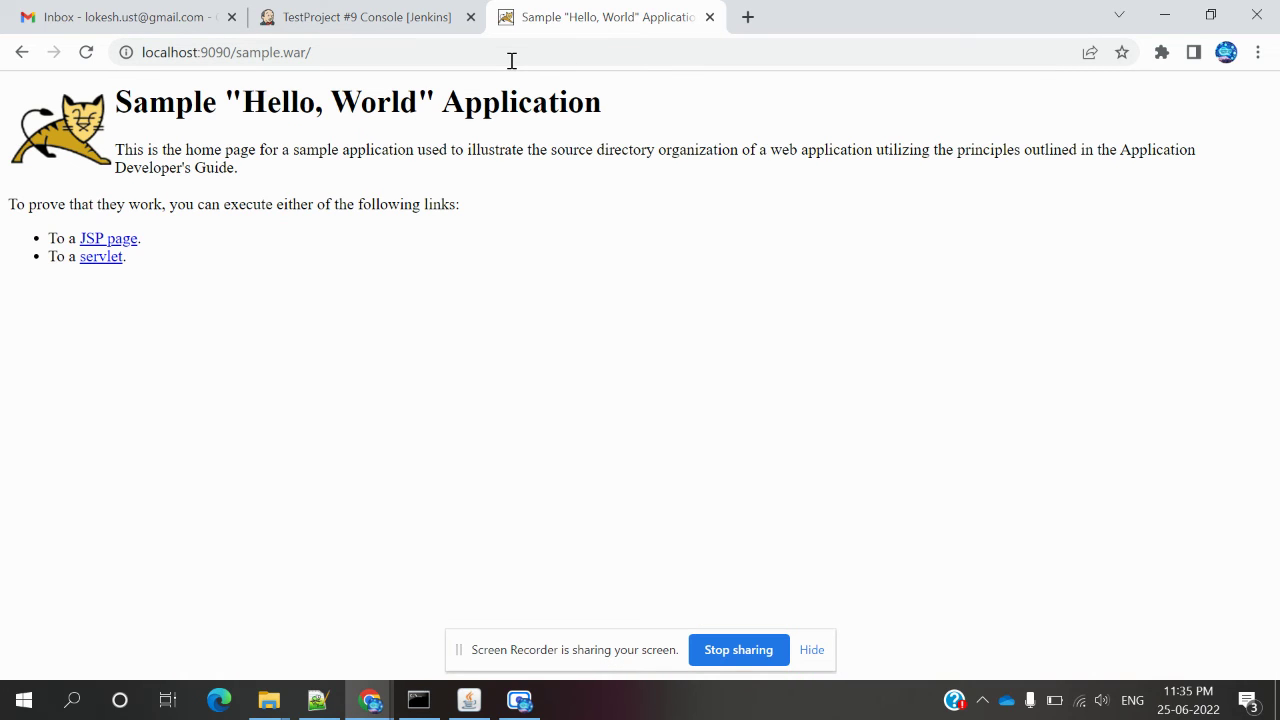
{"action": "left_click", "coordinate": [388, 22]}
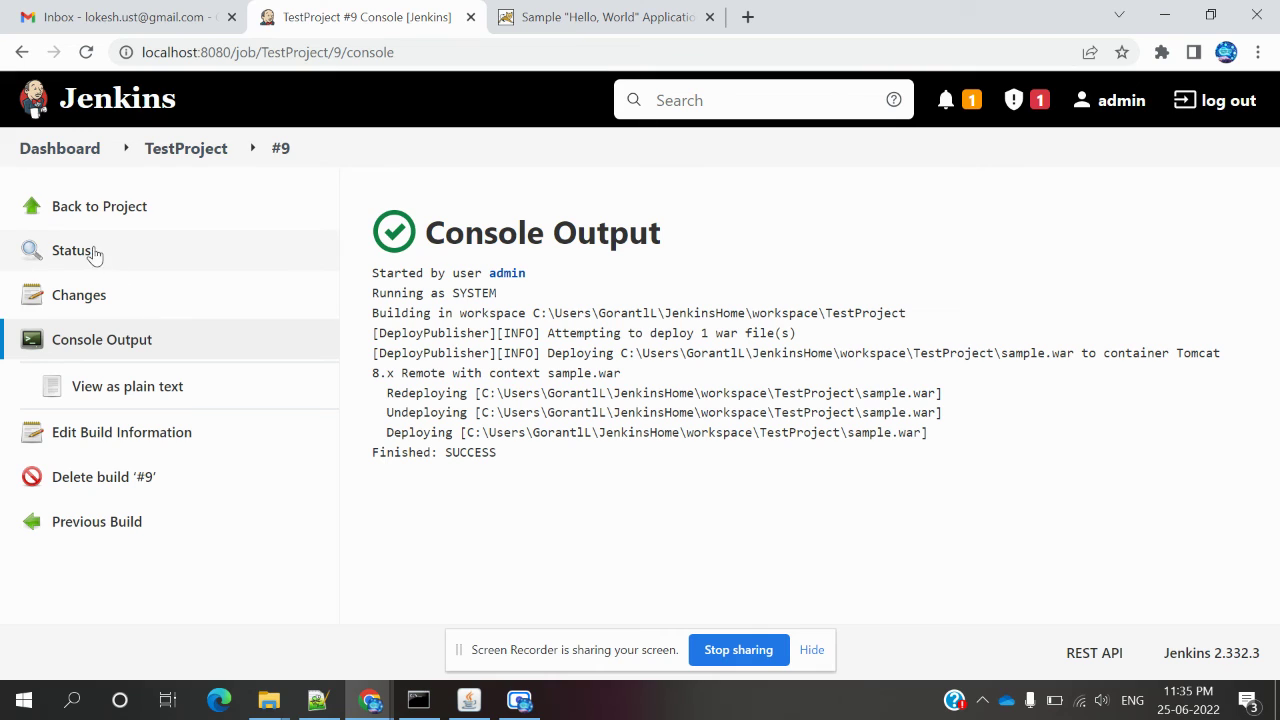
Go from the dashboard to the DeployTest job and open its Configure page.
{"action": "left_click", "coordinate": [84, 154]}
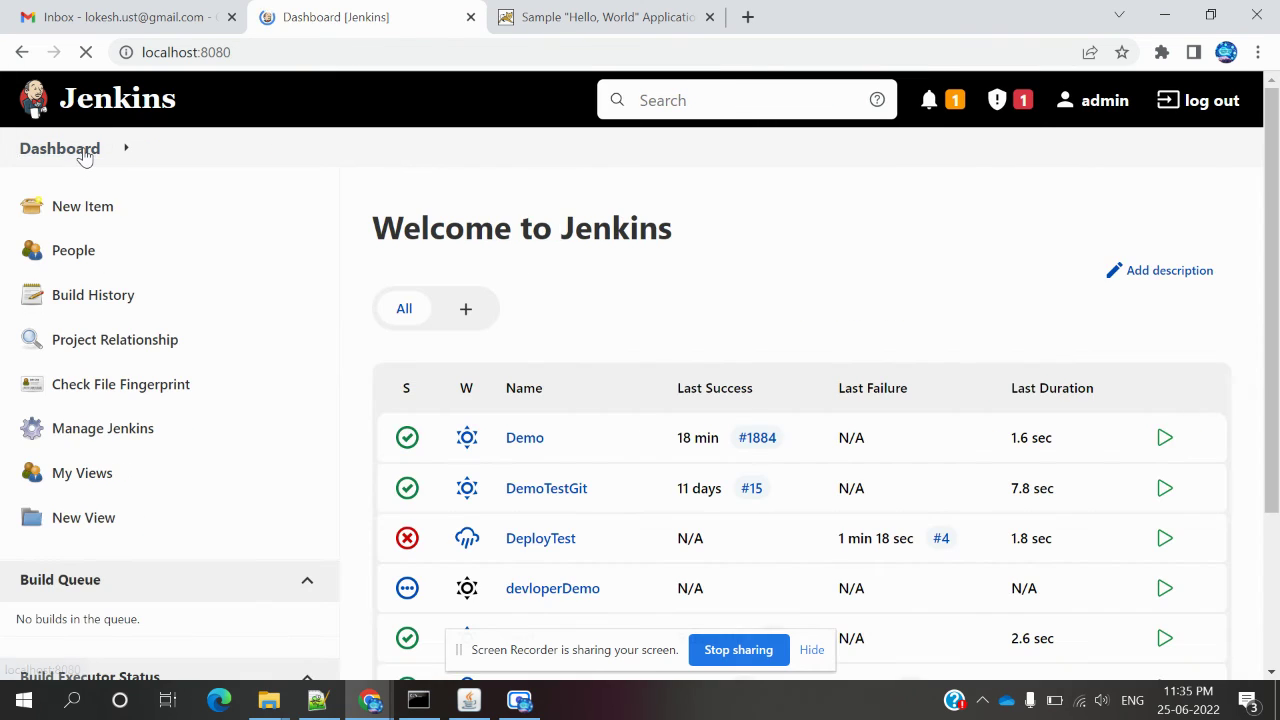
{"action": "left_click", "coordinate": [585, 541]}
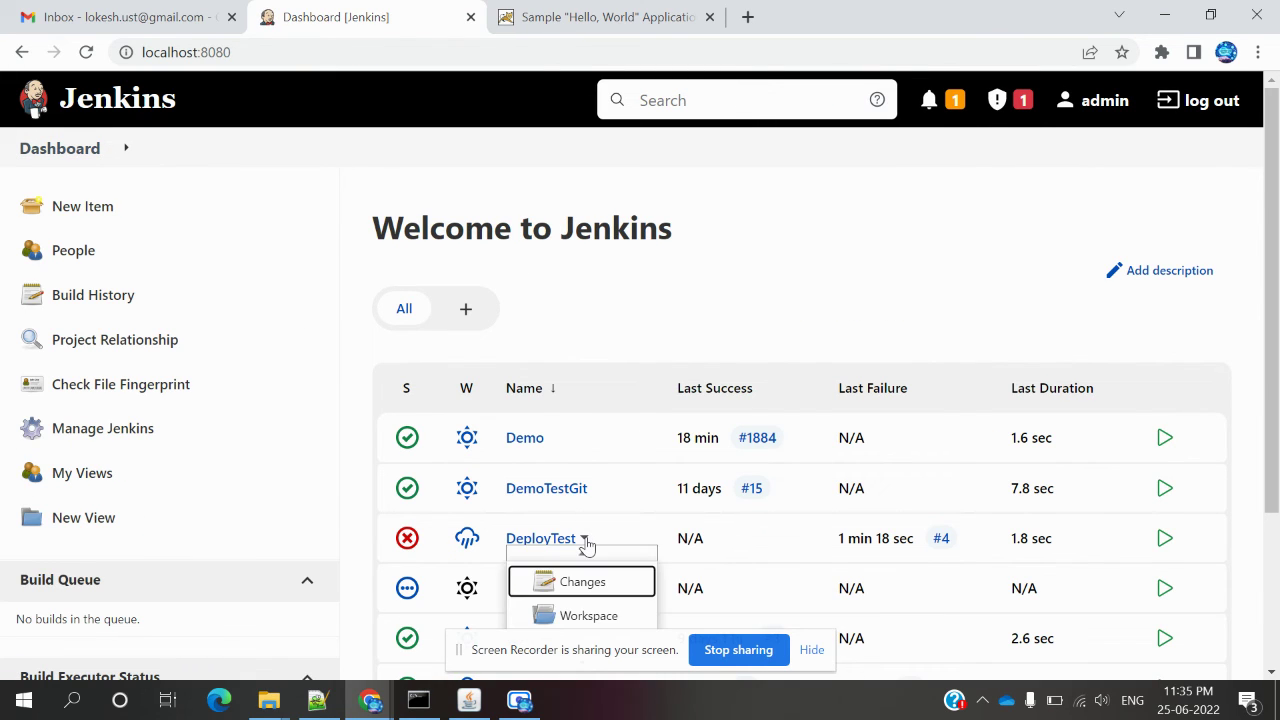
{"action": "left_click", "coordinate": [533, 538]}
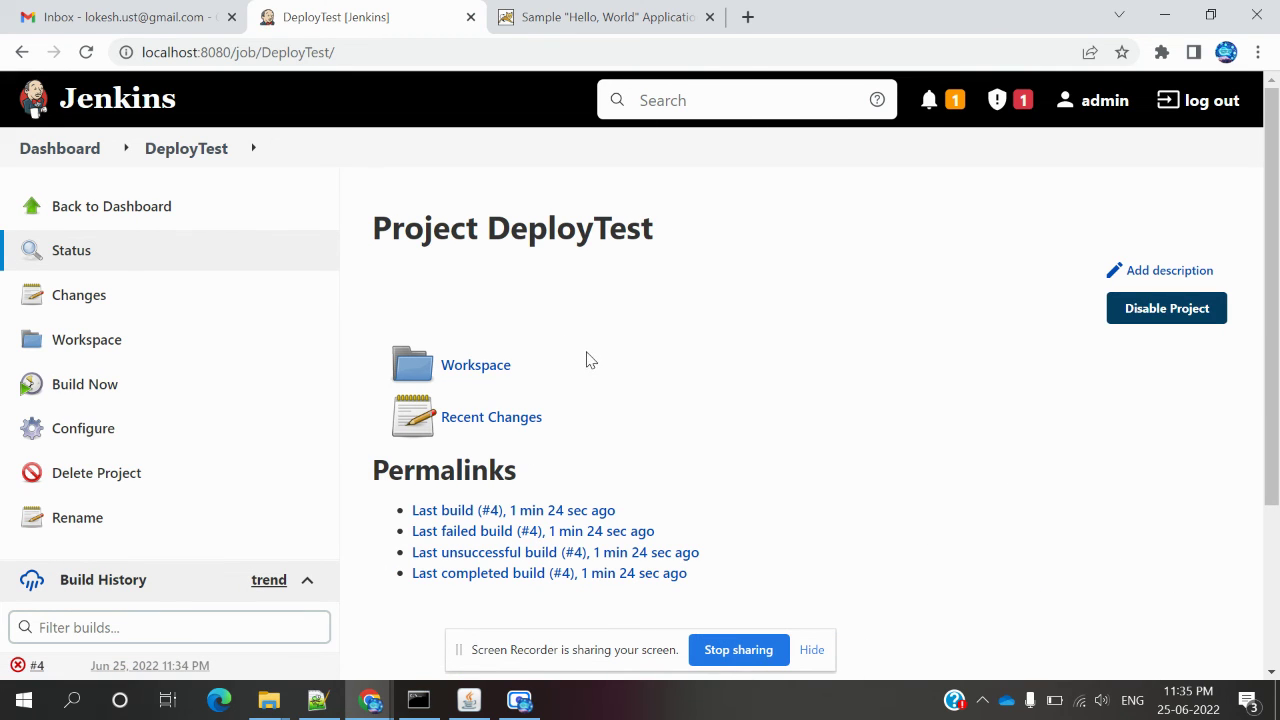
{"action": "left_click", "coordinate": [106, 430]}
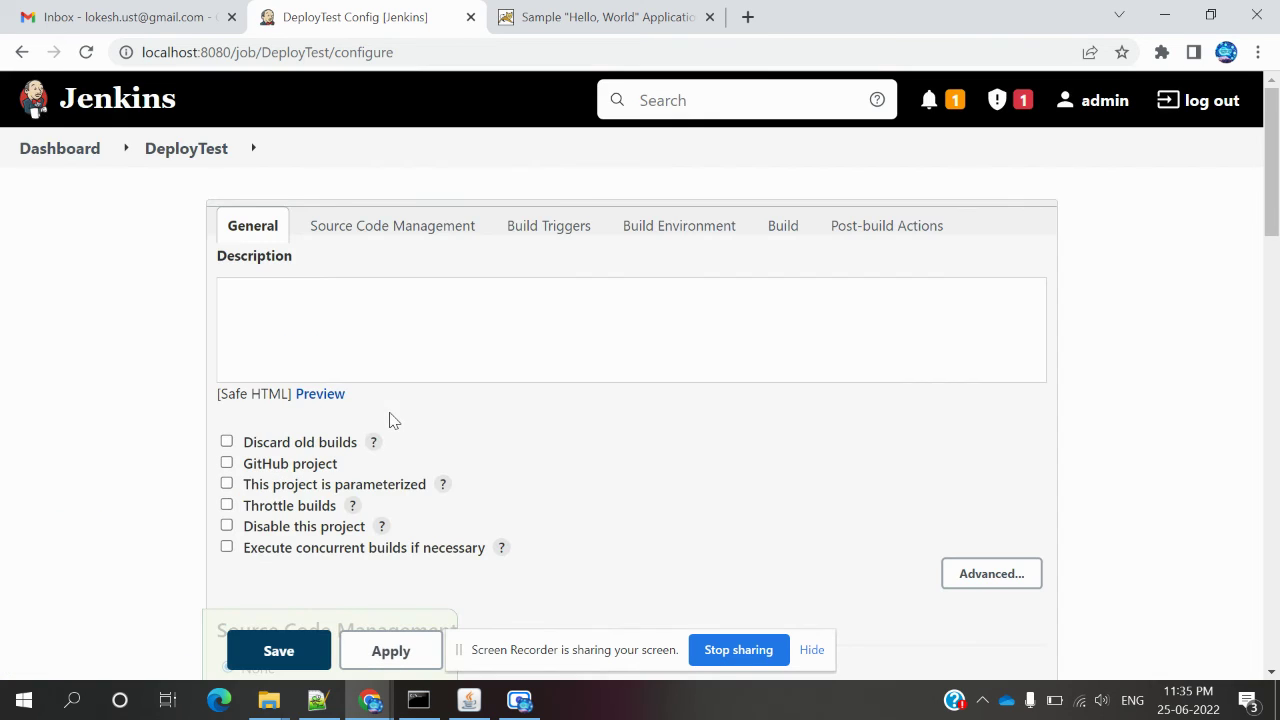
Change DeployTest's deployment Context path to sample.war.
{"action": "left_click", "coordinate": [884, 224]}
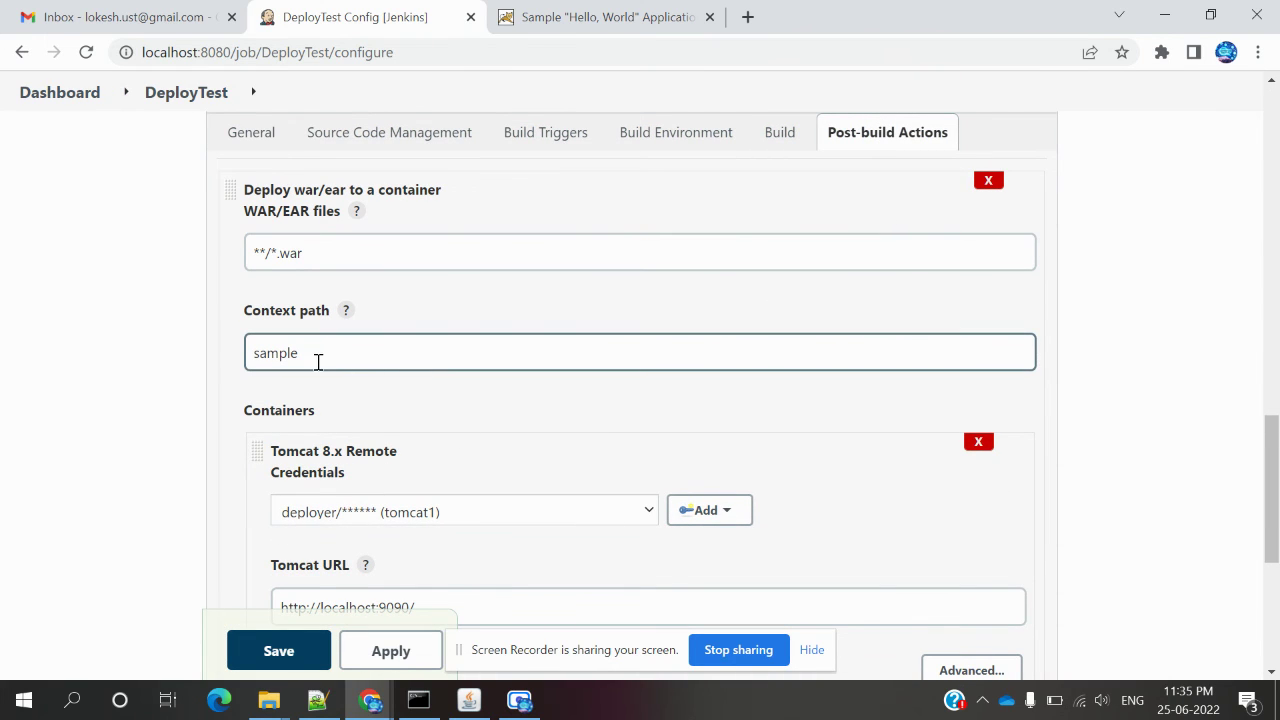
{"action": "left_click", "coordinate": [313, 363]}
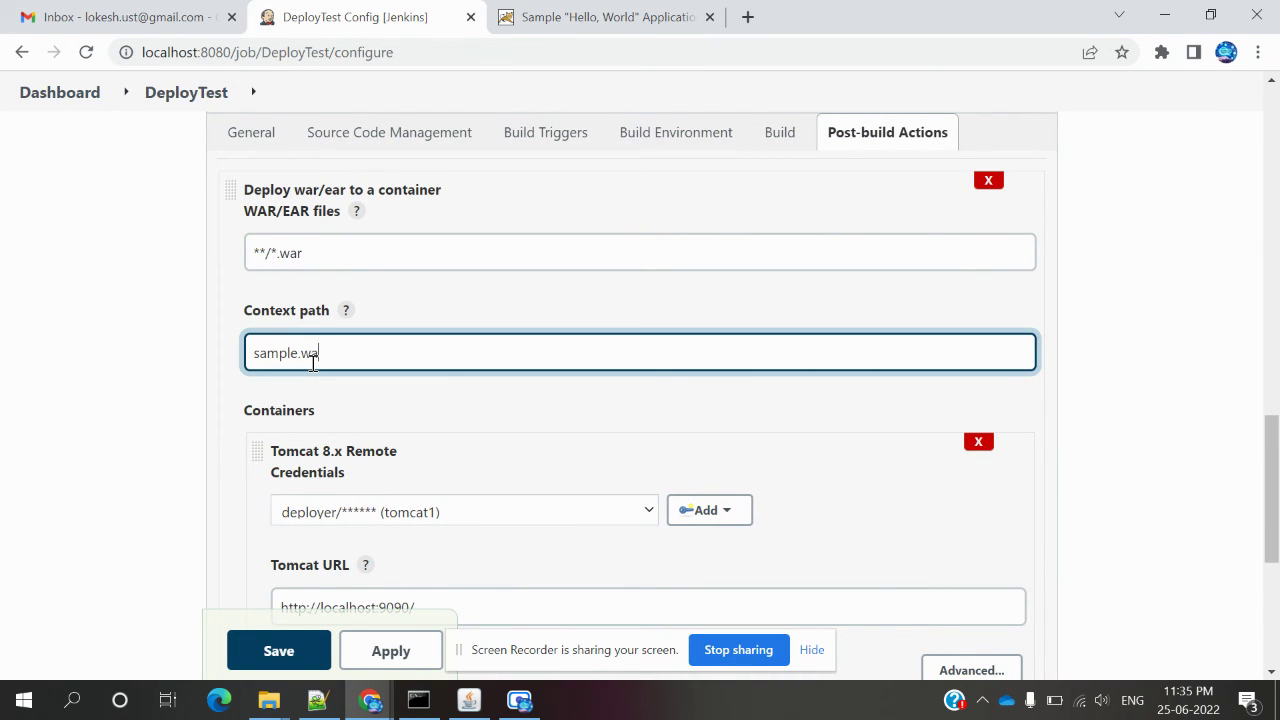
{"action": "left_click", "coordinate": [410, 421]}
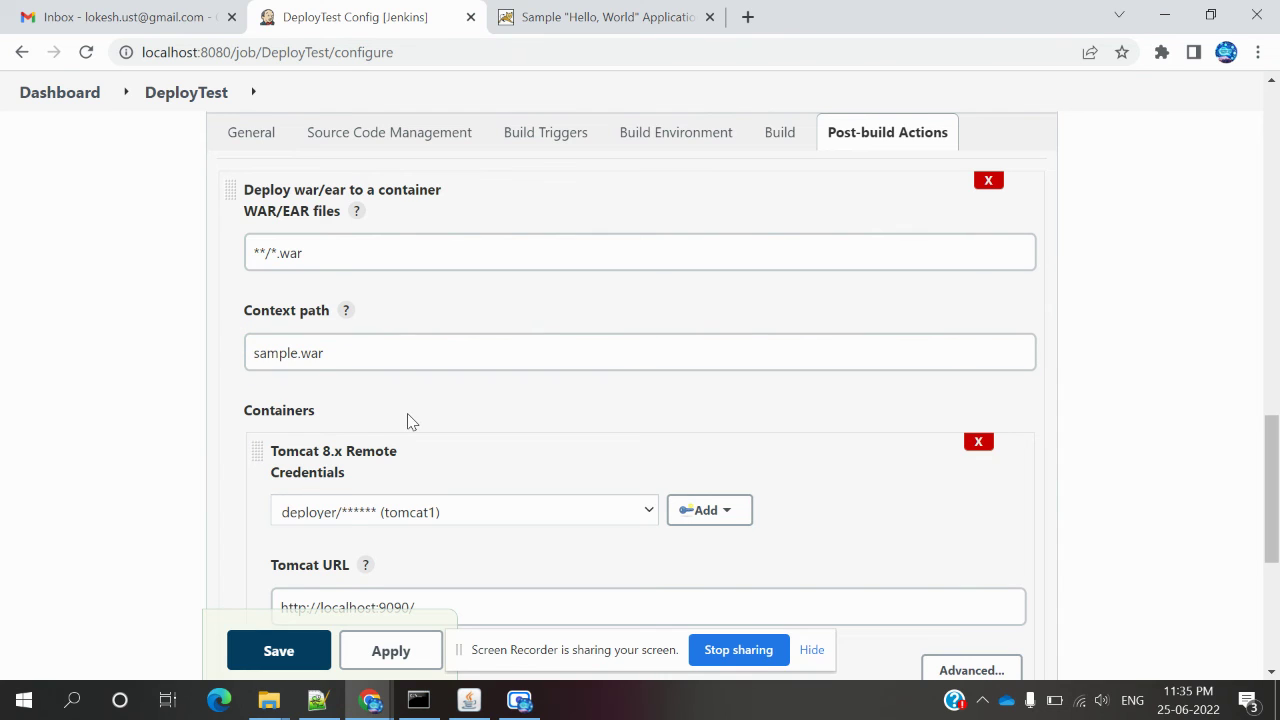
{"action": "scroll", "coordinate": [410, 421], "scroll_direction": "down", "scroll_amount": 2}
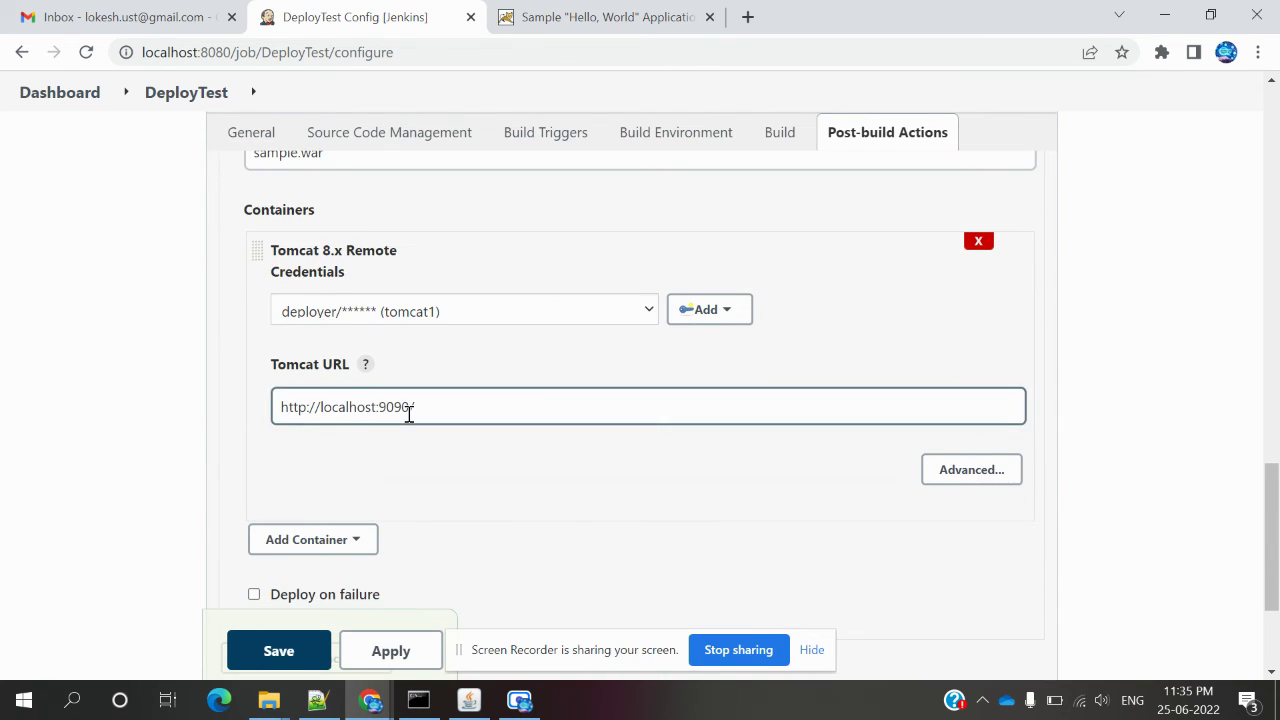
{"action": "scroll", "coordinate": [410, 415], "scroll_direction": "down", "scroll_amount": 2}
{"action": "scroll", "coordinate": [406, 423], "scroll_direction": "up", "scroll_amount": 1}
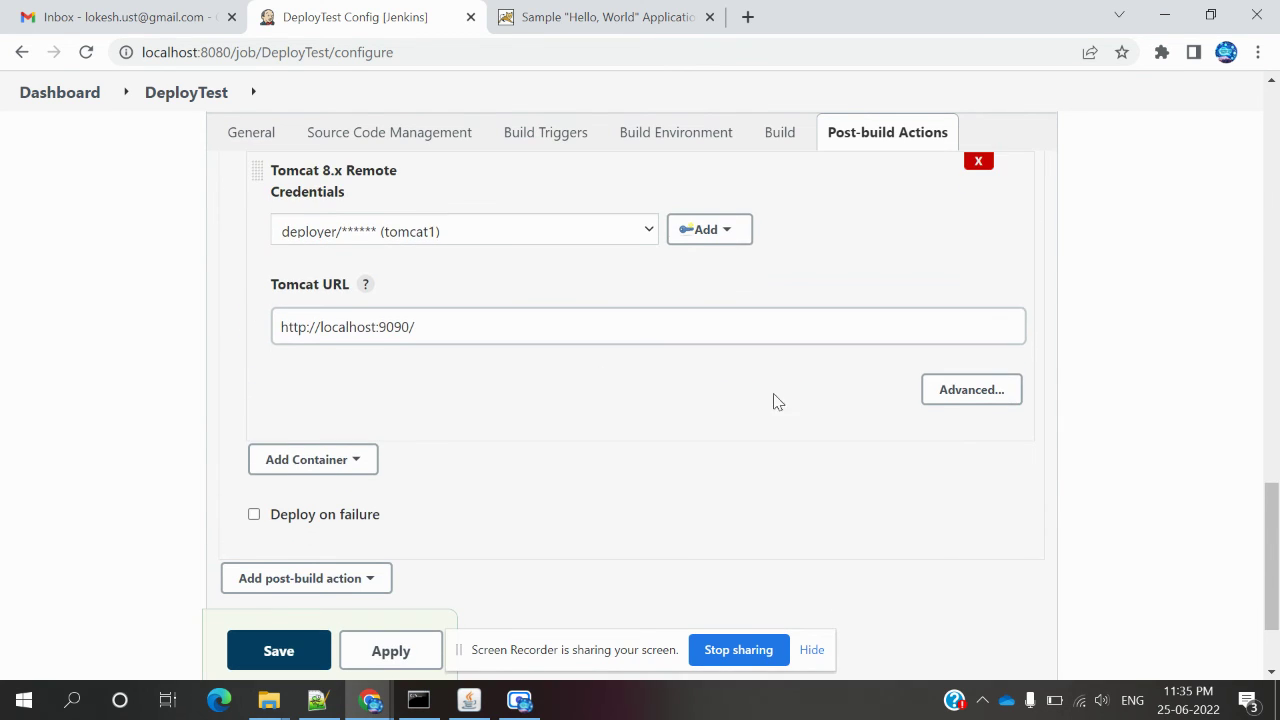
Expand the Advanced Tomcat container settings, then apply and save DeployTest's configuration.
{"action": "left_click", "coordinate": [972, 389]}
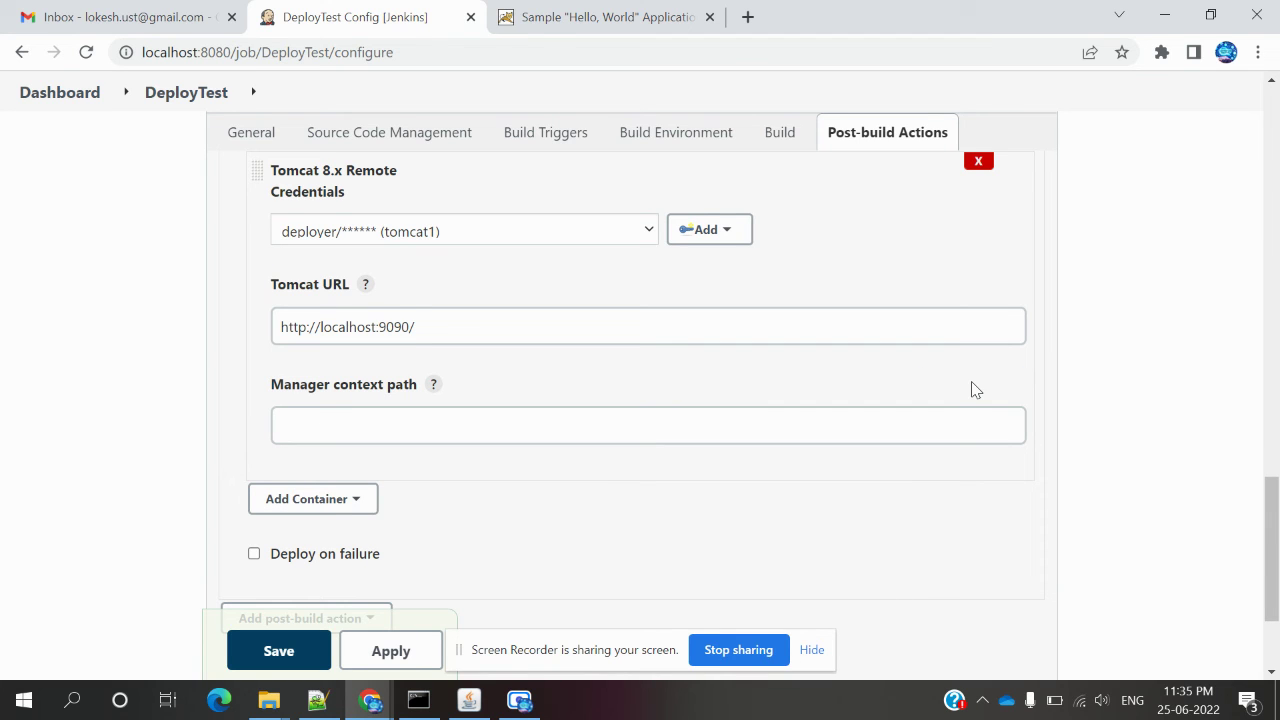
{"action": "scroll", "coordinate": [953, 397], "scroll_direction": "up", "scroll_amount": 2}
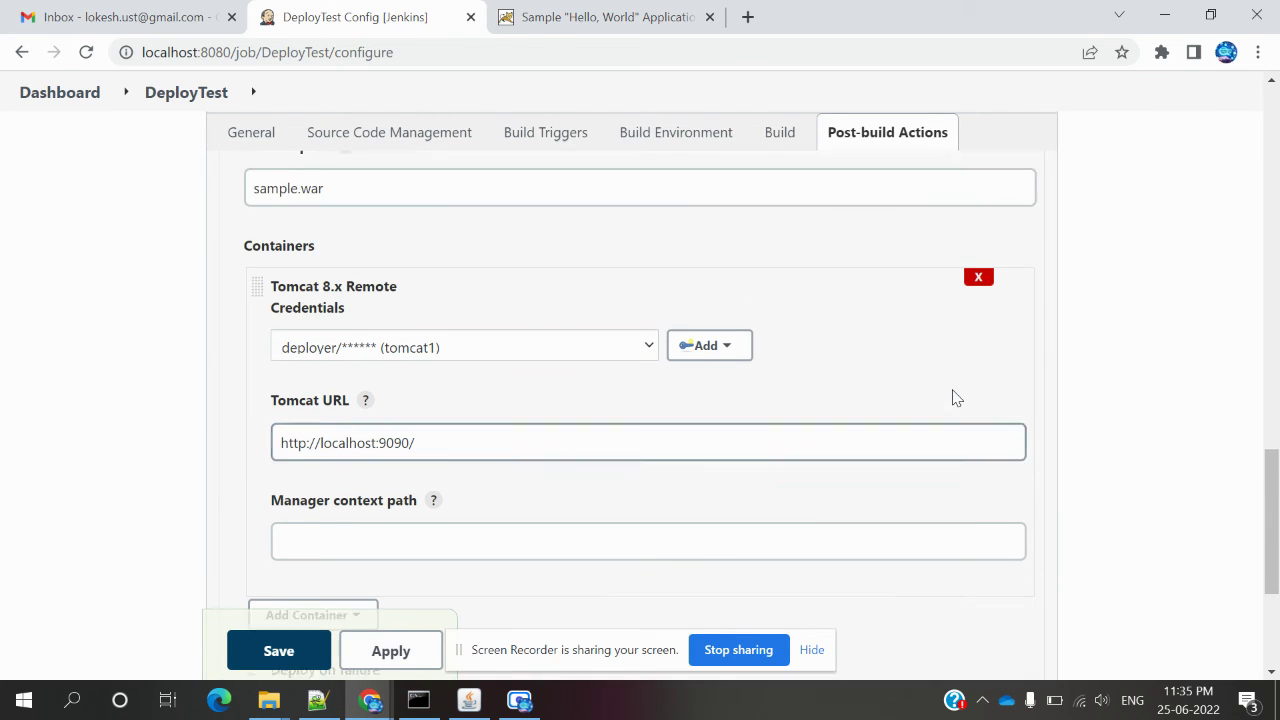
{"action": "scroll", "coordinate": [953, 397], "scroll_direction": "down", "scroll_amount": 1}
{"action": "scroll", "coordinate": [953, 397], "scroll_direction": "down", "scroll_amount": 3}
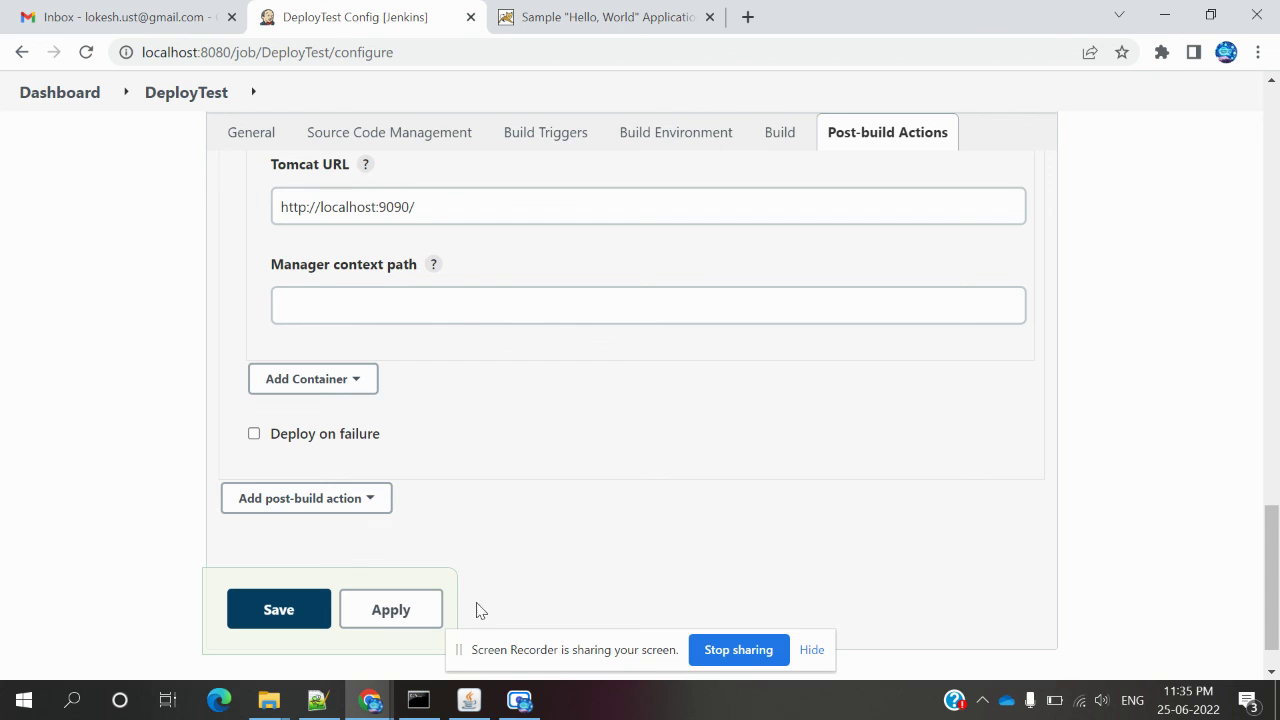
{"action": "left_click", "coordinate": [400, 610]}
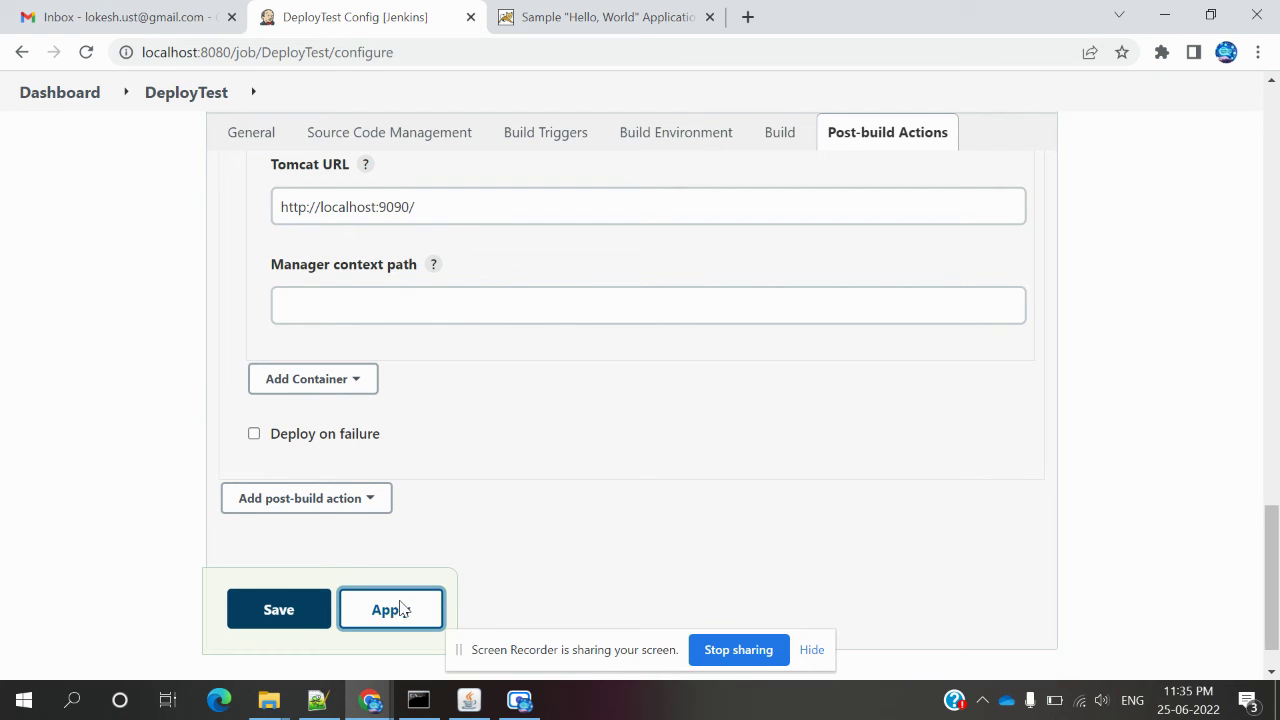
{"action": "left_click", "coordinate": [289, 626]}
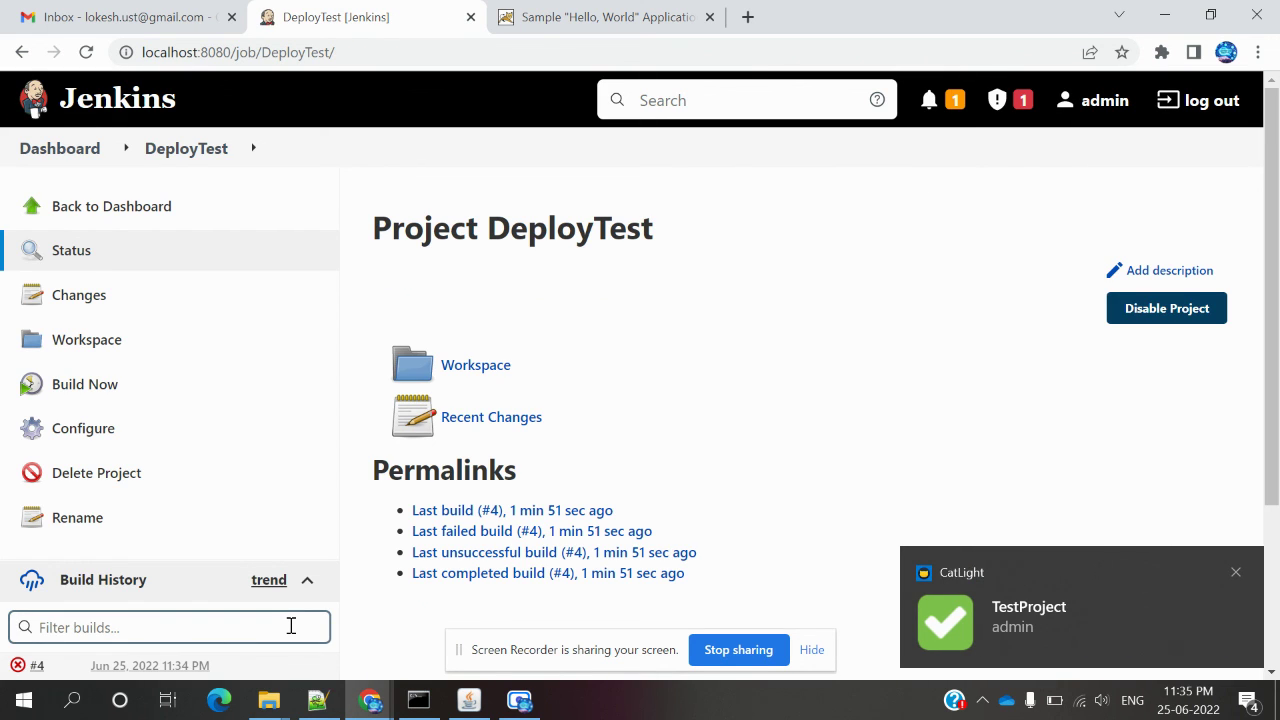
Trigger two more DeployTest builds, #5 and #6, both succeeding, then reopen the job configuration.
{"action": "scroll", "coordinate": [362, 528], "scroll_direction": "down", "scroll_amount": 2}
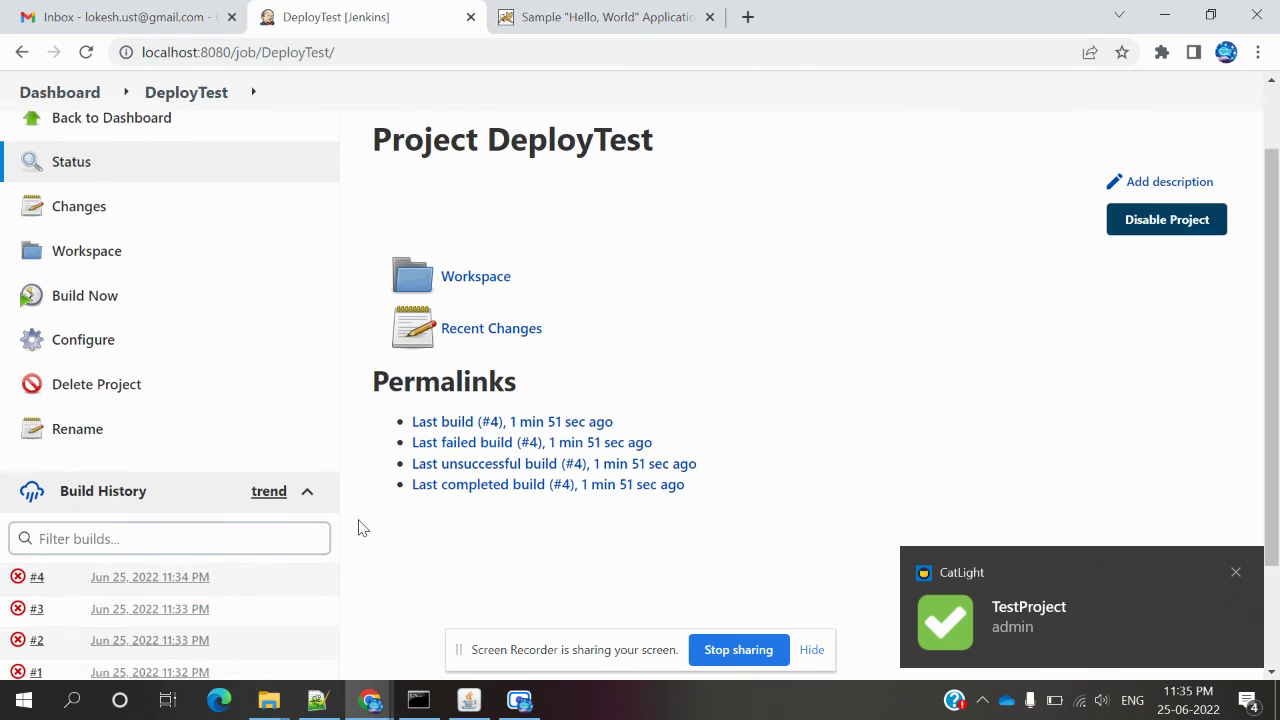
{"action": "left_click", "coordinate": [103, 276]}
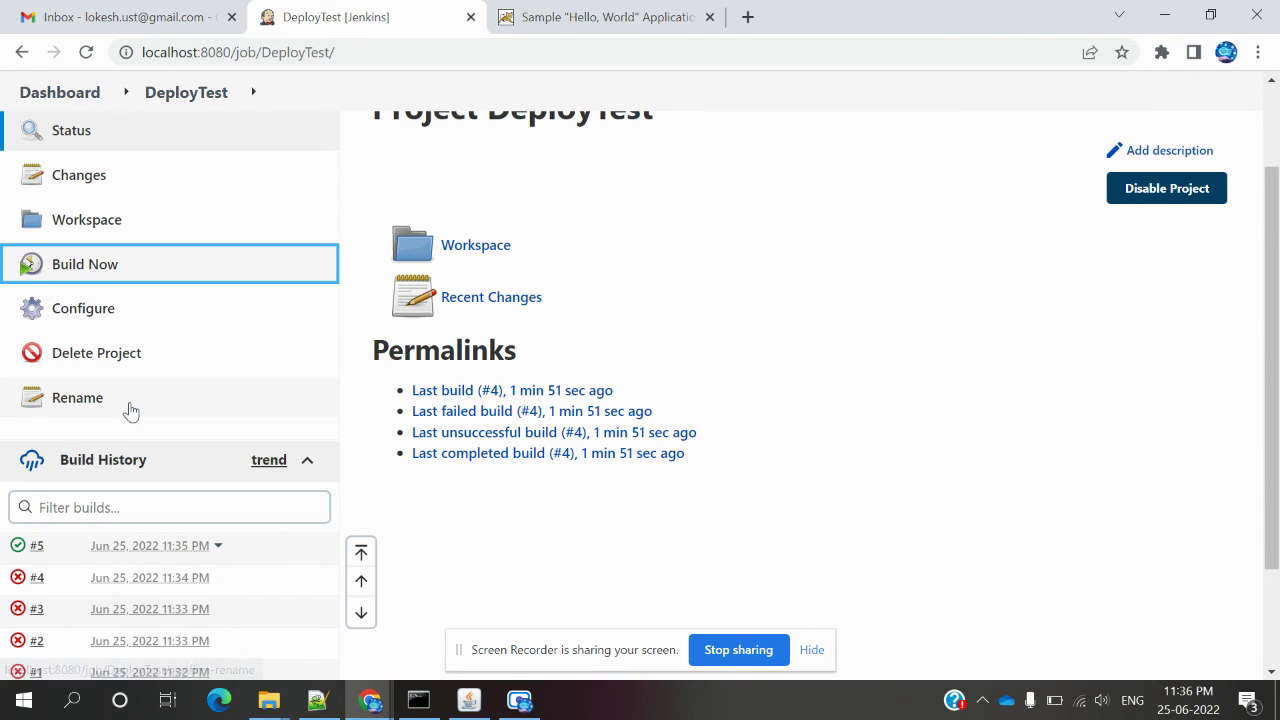
{"action": "left_click", "coordinate": [96, 271]}
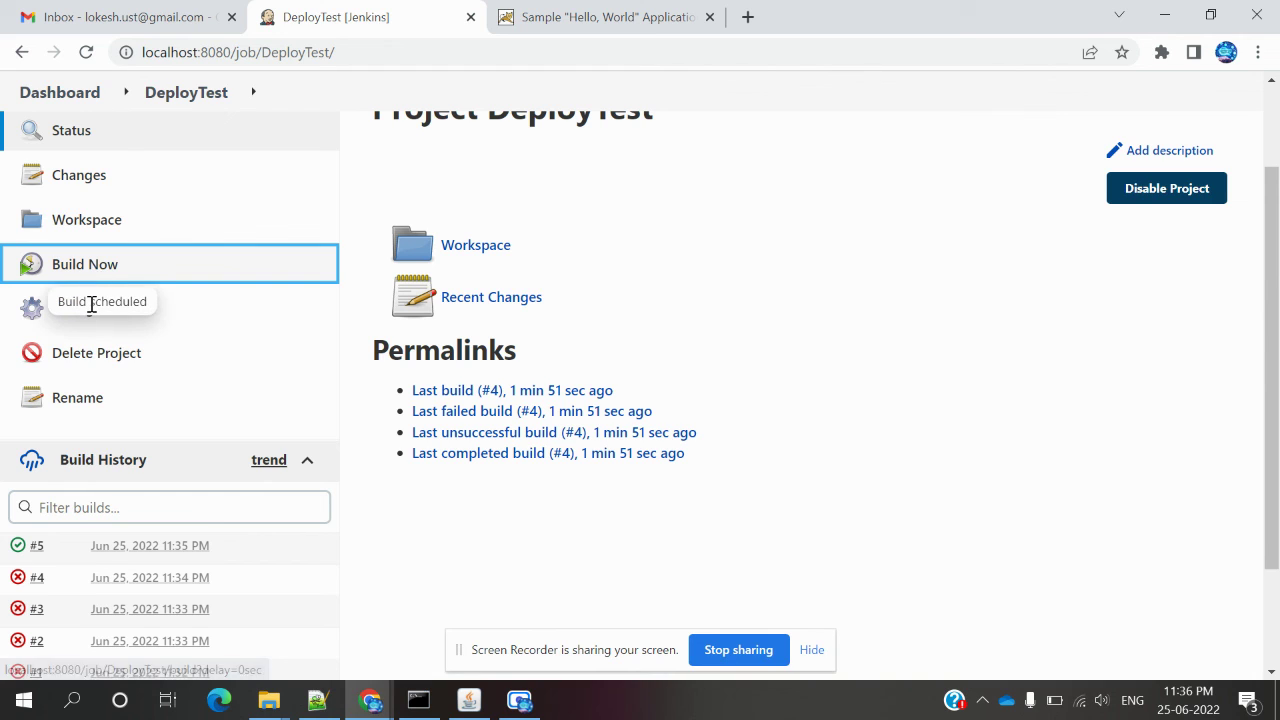
{"action": "left_click", "coordinate": [75, 314]}
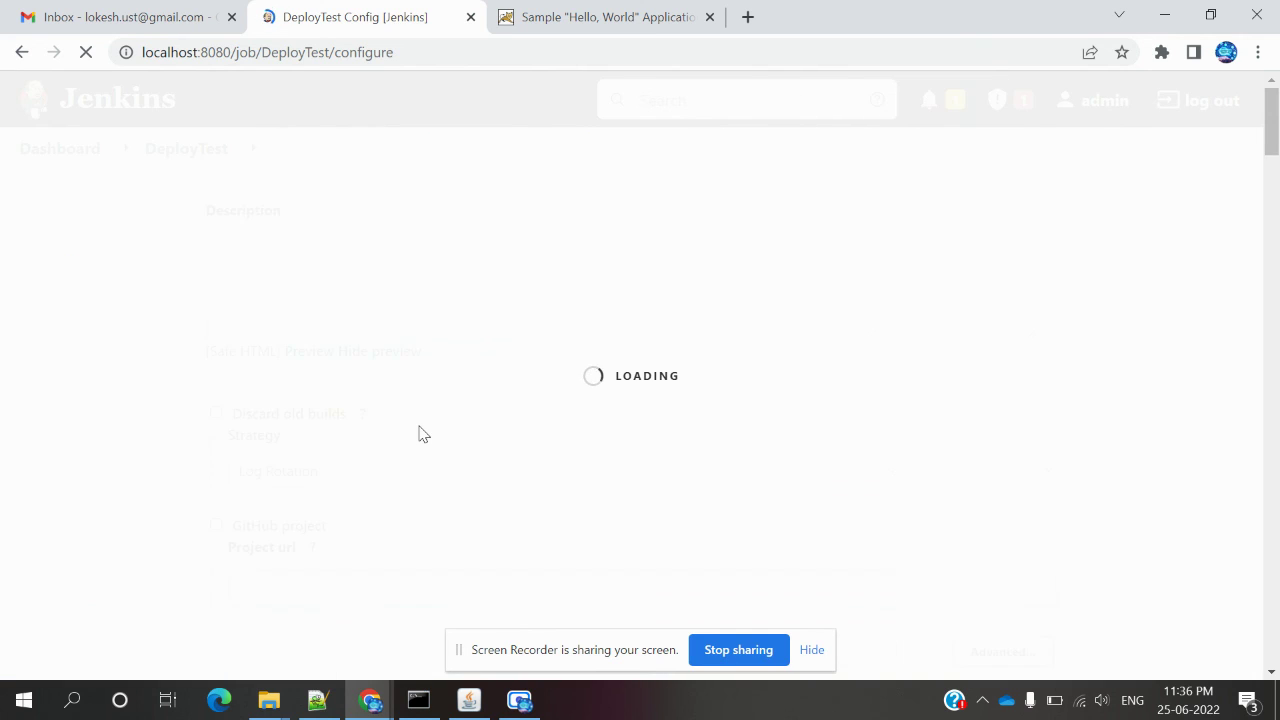
Verify DeployTest's Context path still reads sample.war and go back to the project page.
{"action": "left_click", "coordinate": [905, 226]}
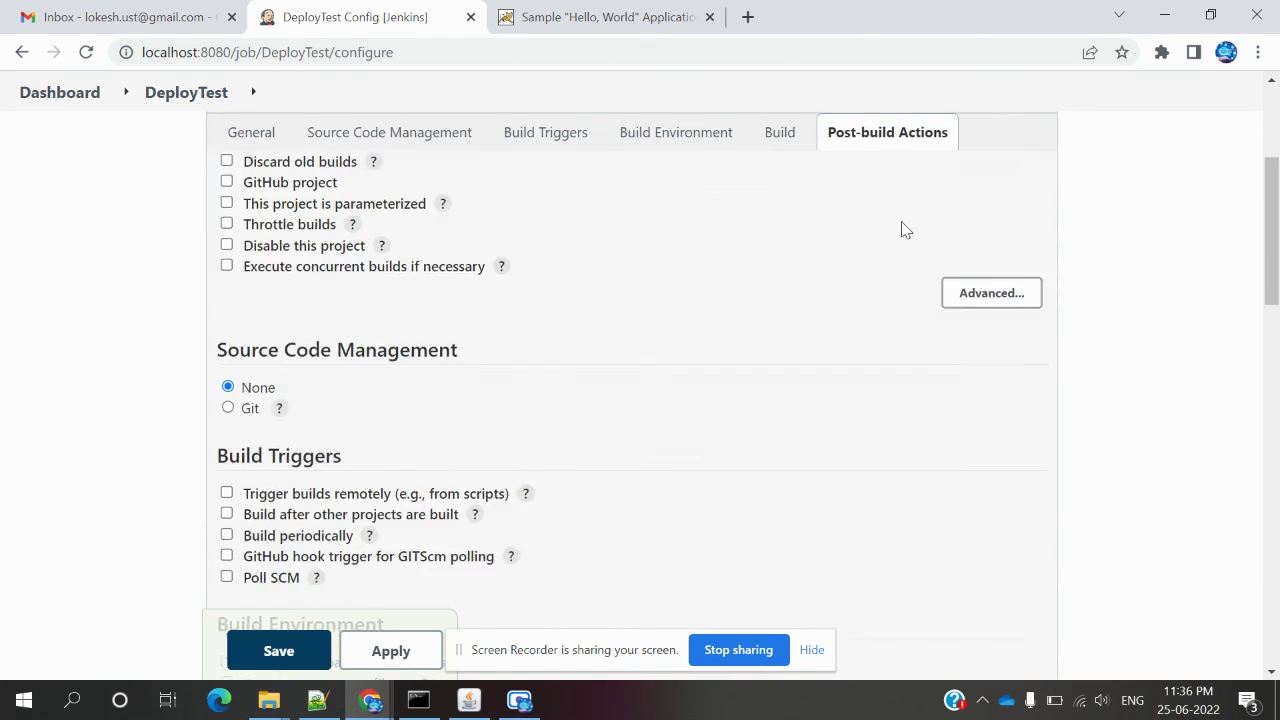
{"action": "left_click", "coordinate": [300, 362]}
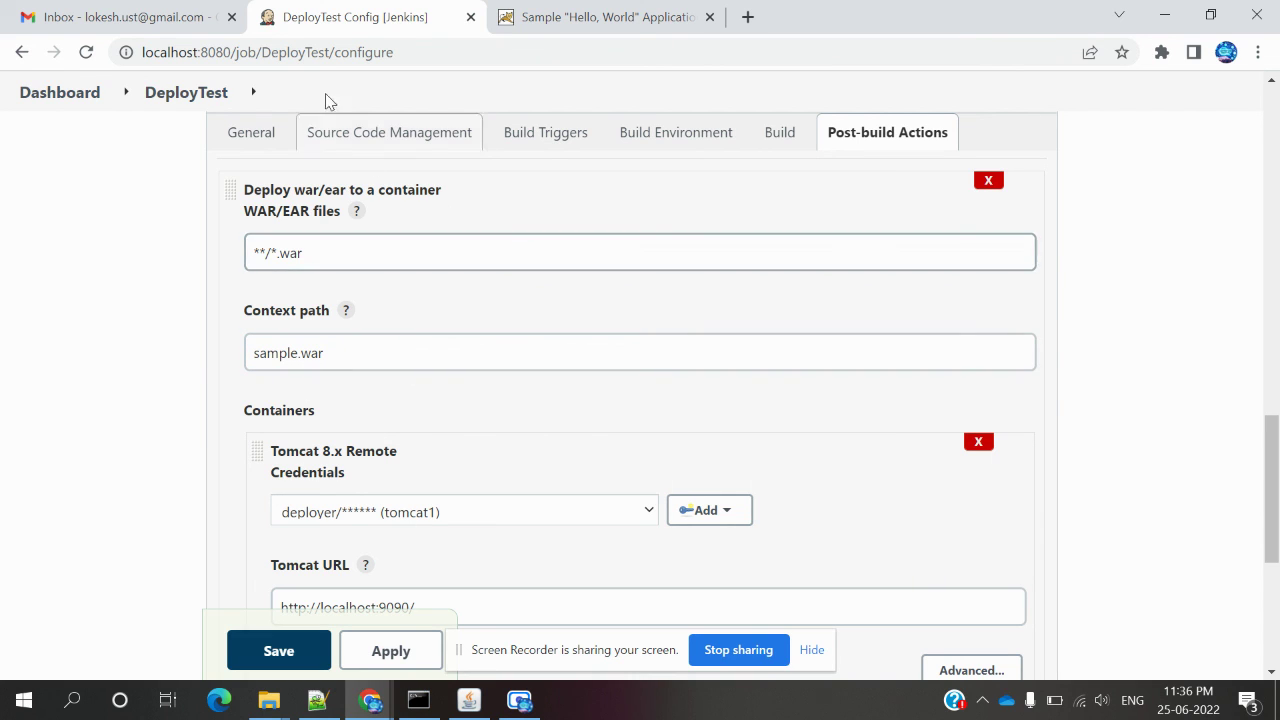
{"action": "left_click", "coordinate": [178, 95]}
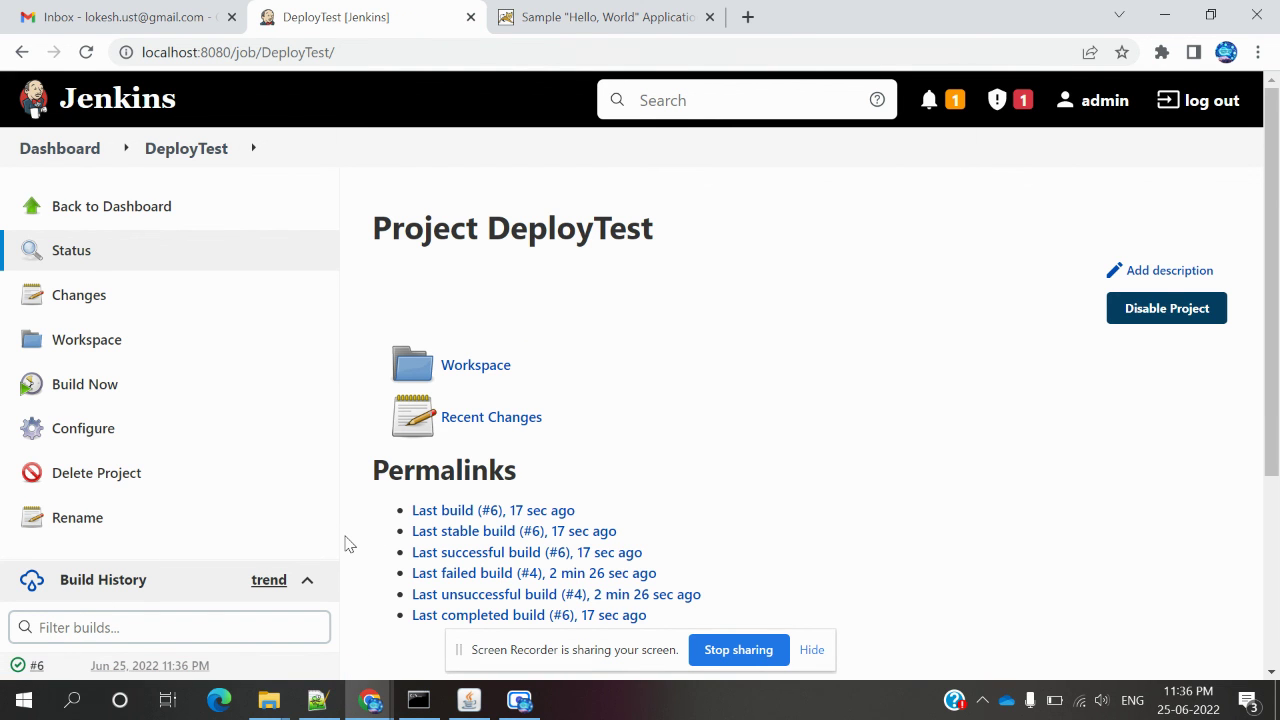
Check build #6's console for sample.war deployed with Finished: SUCCESS, then view the Hello World app tab.
{"action": "scroll", "coordinate": [345, 545], "scroll_direction": "down", "scroll_amount": 2}
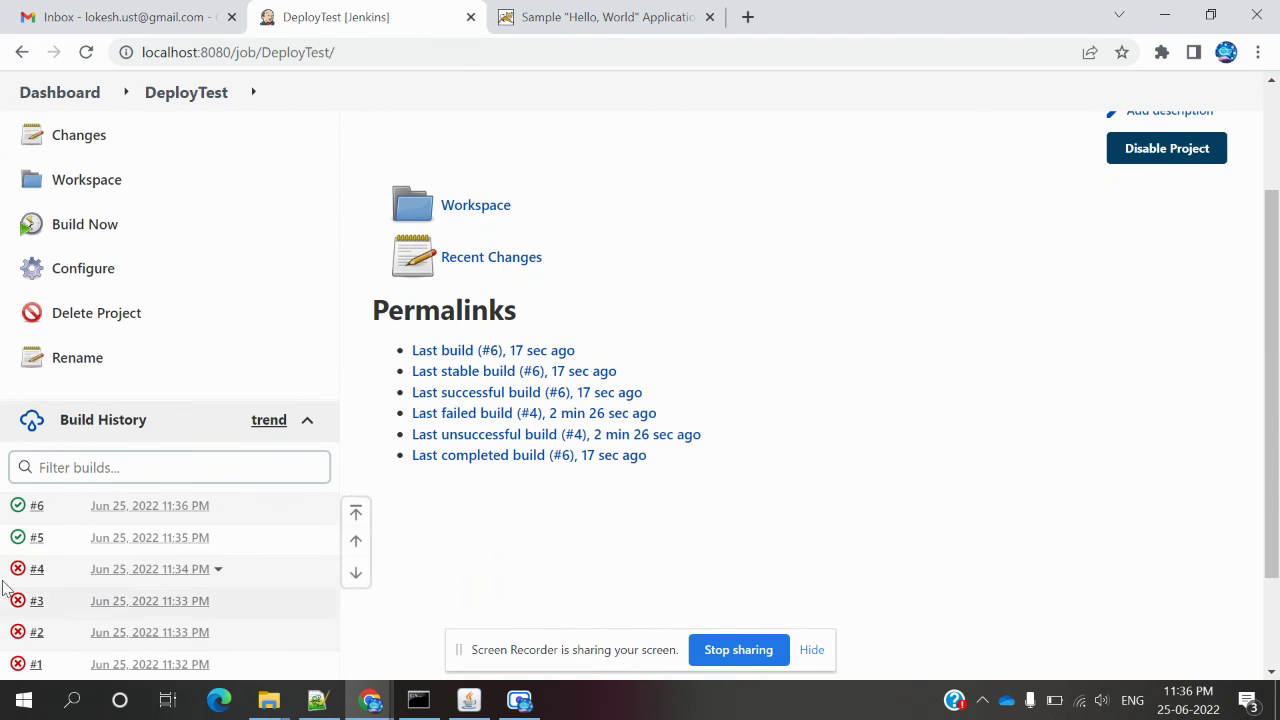
{"action": "left_click", "coordinate": [110, 508]}
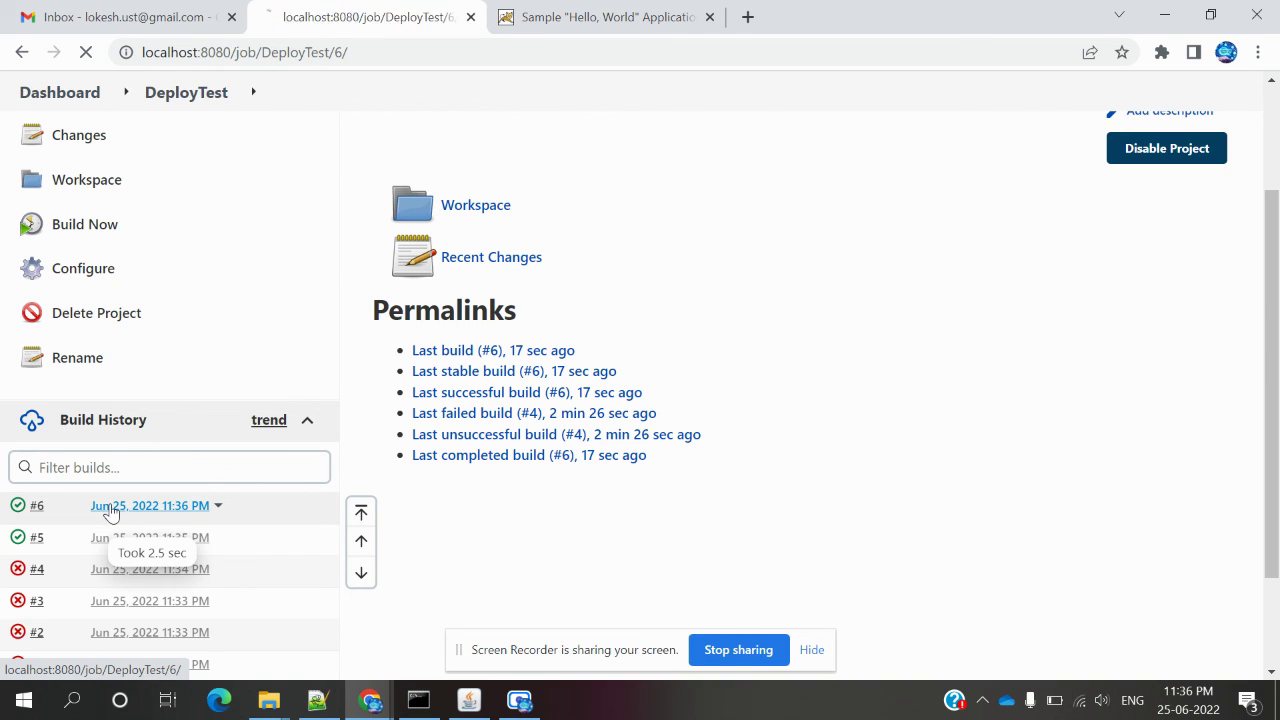
{"action": "left_click", "coordinate": [136, 353]}
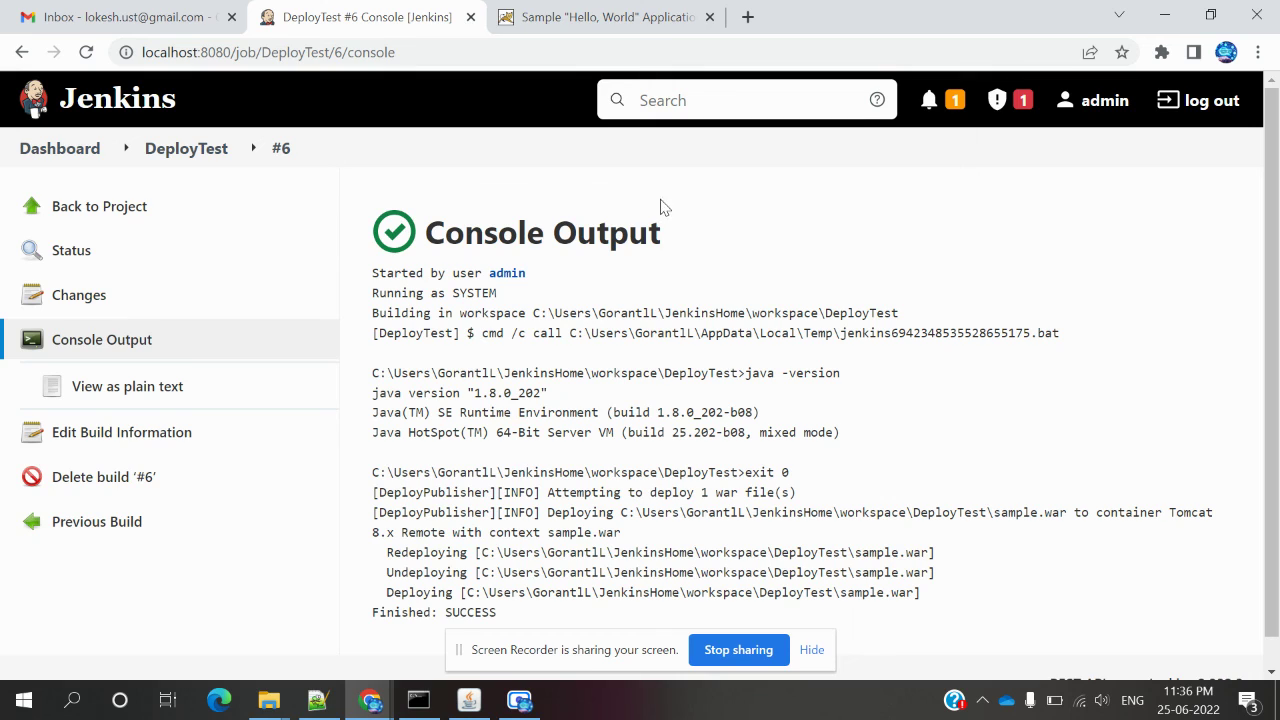
{"action": "left_click", "coordinate": [576, 8]}
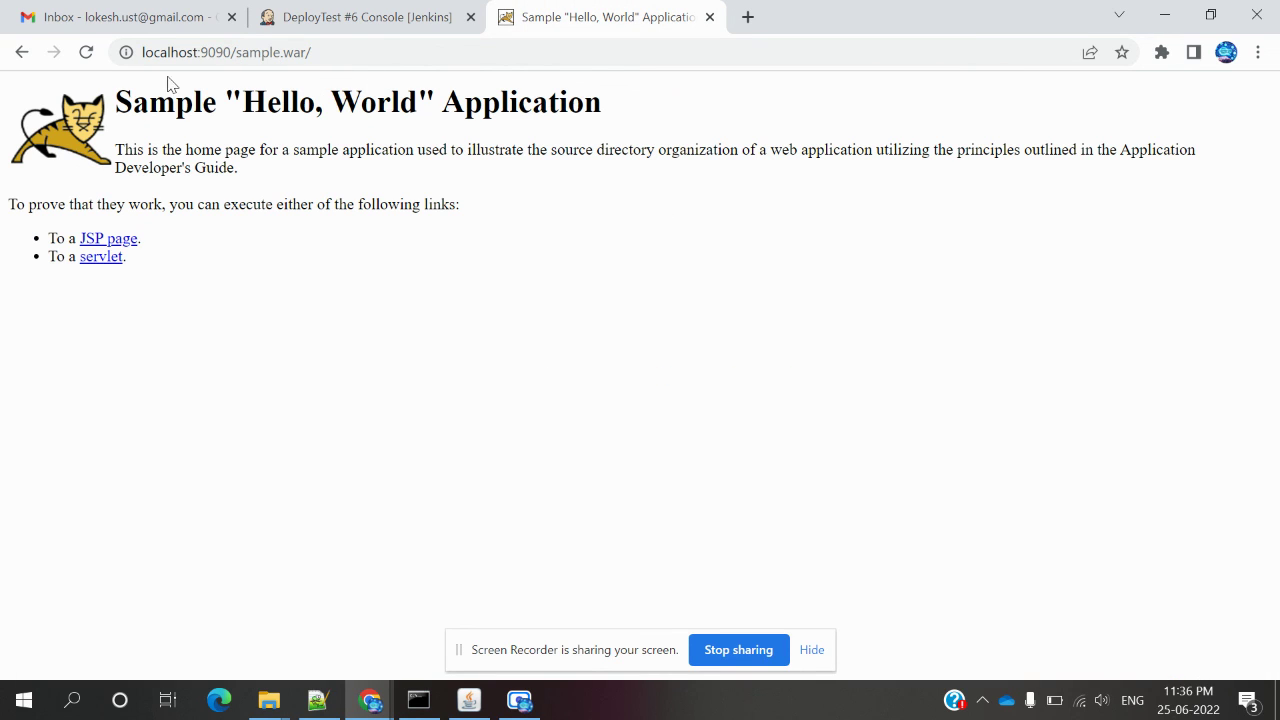
{"action": "left_click", "coordinate": [86, 52]}
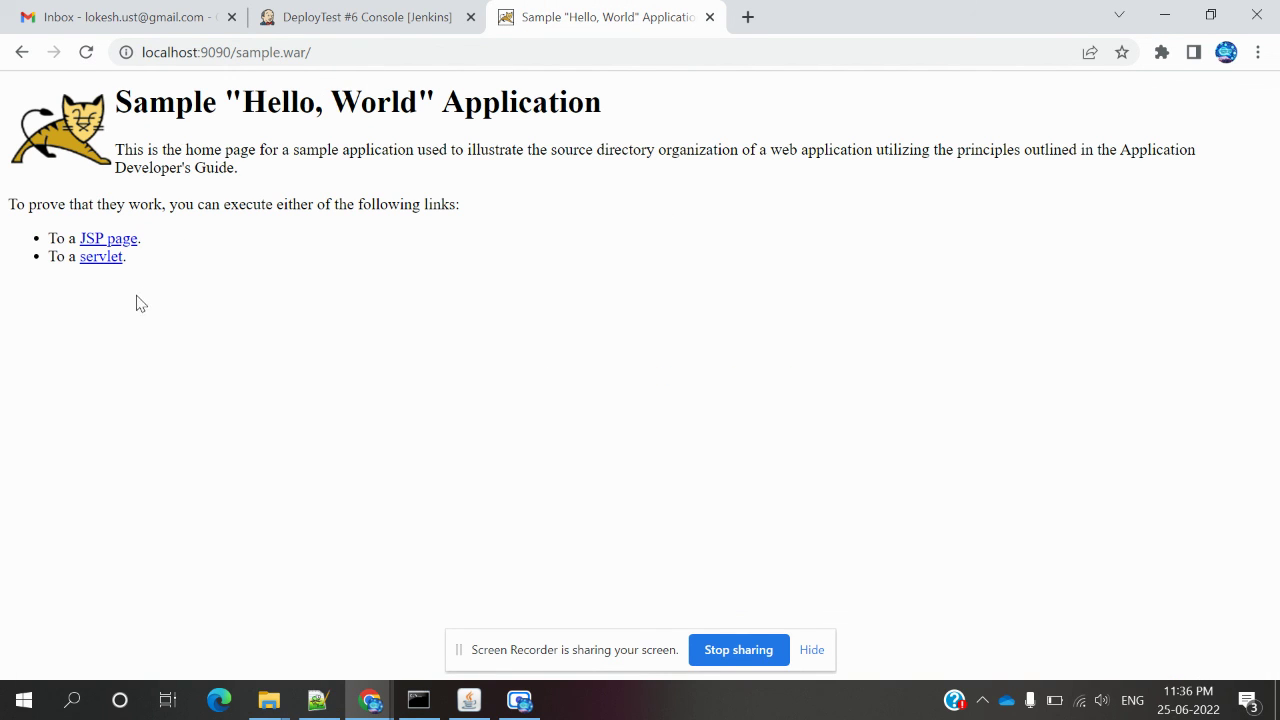